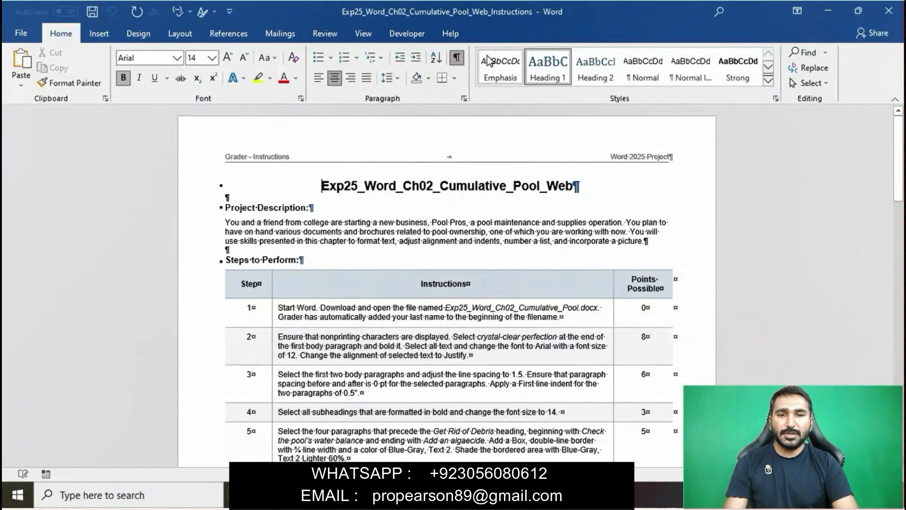
Hide the formatting marks in the instructions document, and set its title to 18 pt with yellow highlighting.
left_click(457, 58)
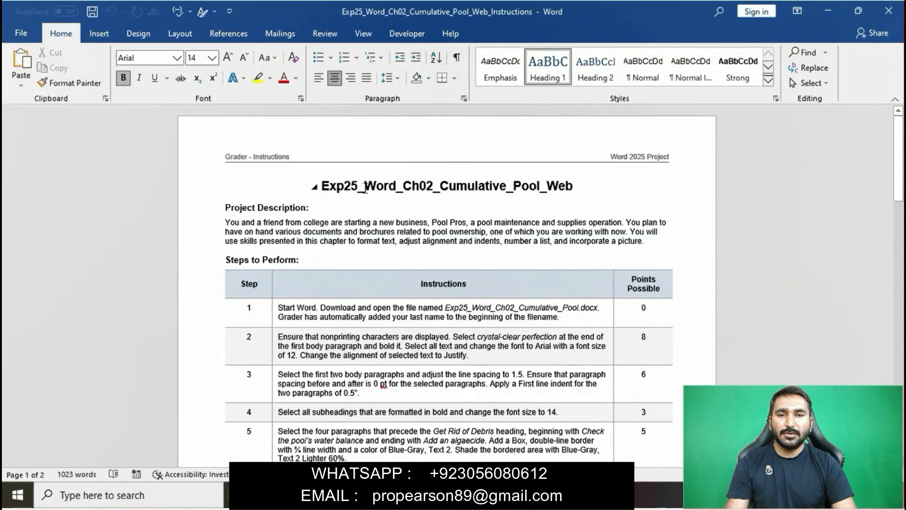
left_click_drag(323, 185, 578, 186)
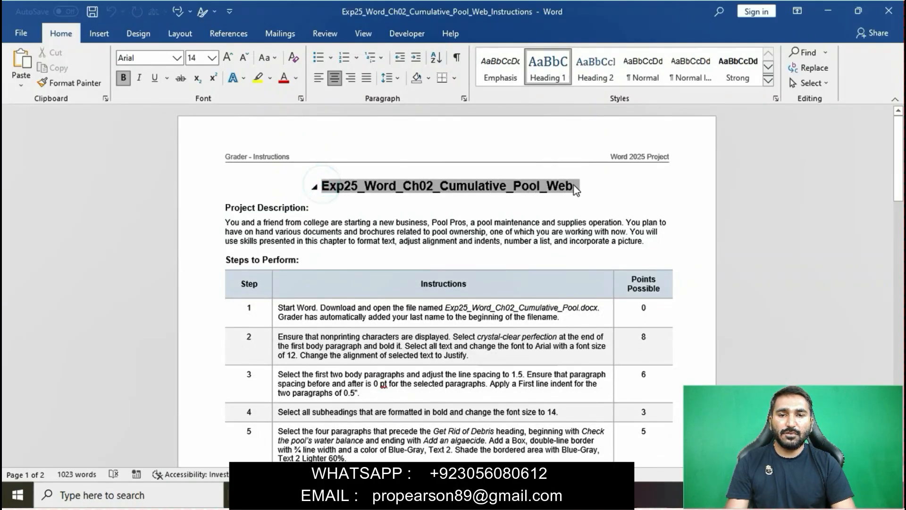
left_click(211, 58)
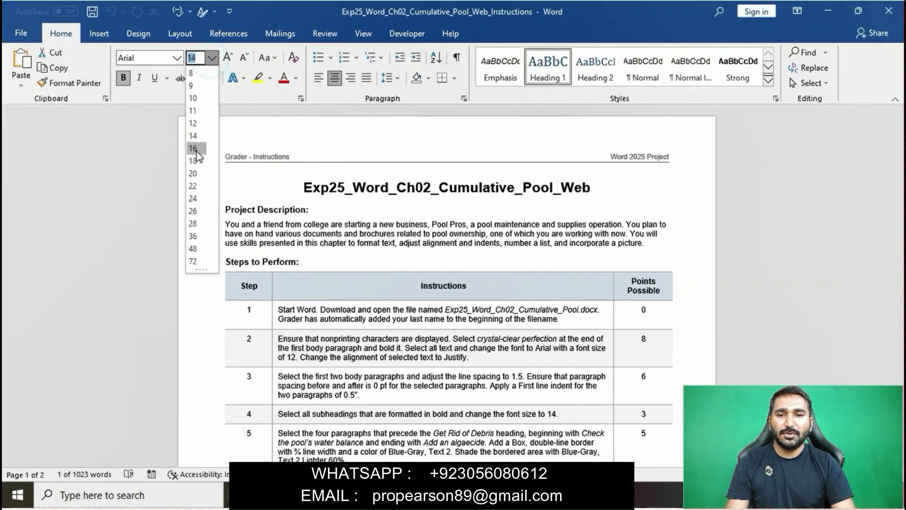
left_click(198, 162)
left_click(259, 78)
left_click(395, 182)
Set the font size of the instructions table's text, from step 1 down to the end of the table, to 12 pt.
scroll(396, 182, "up", 4, "ctrl")
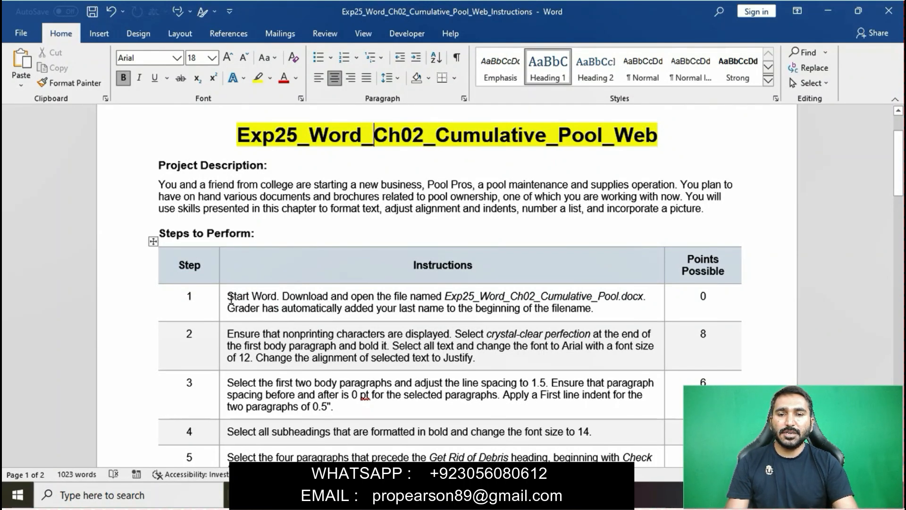
left_click_drag(231, 297, 231, 477)
left_click(210, 58)
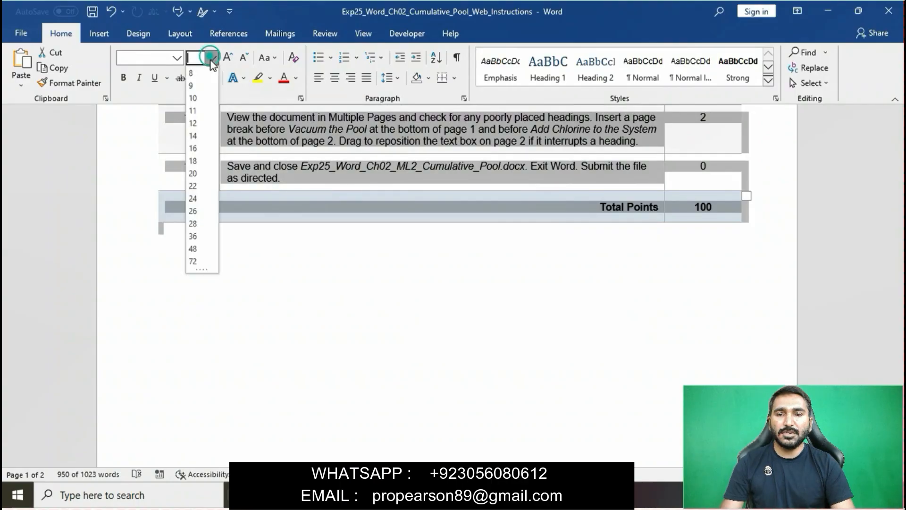
left_click(192, 136)
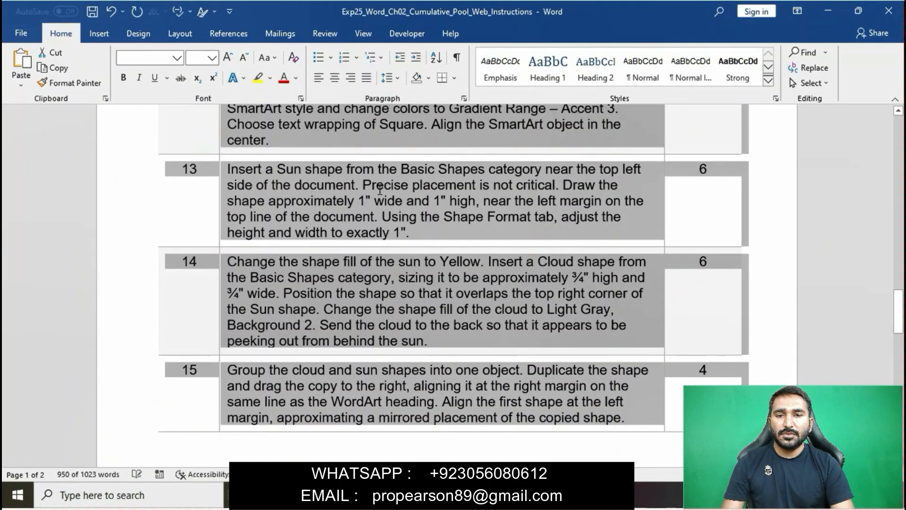
left_click(380, 189)
scroll(380, 189, "up", 15)
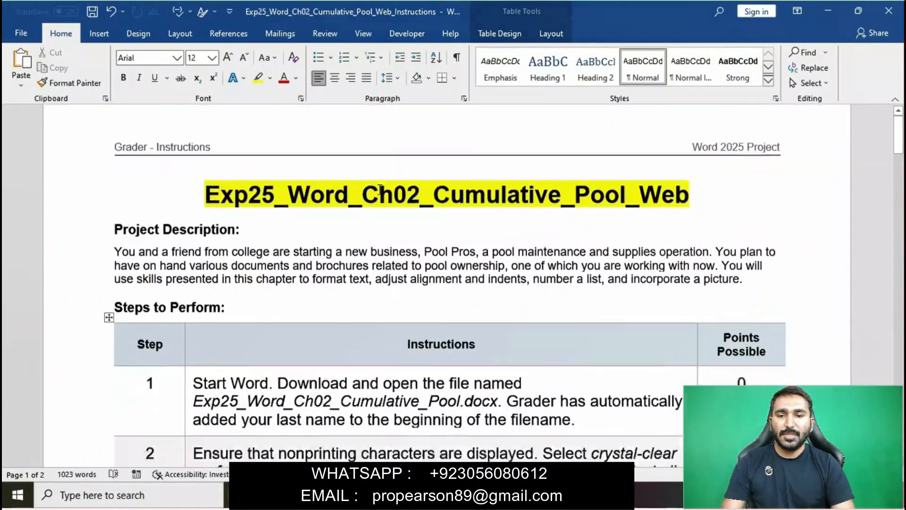
Highlight the step 1 instruction text in yellow.
scroll(380, 189, "down", 2)
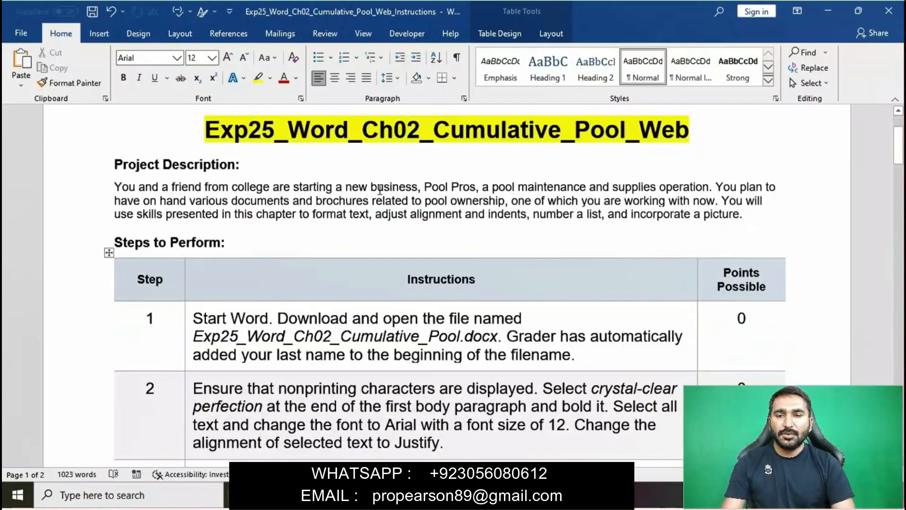
left_click(188, 319)
left_click(244, 295)
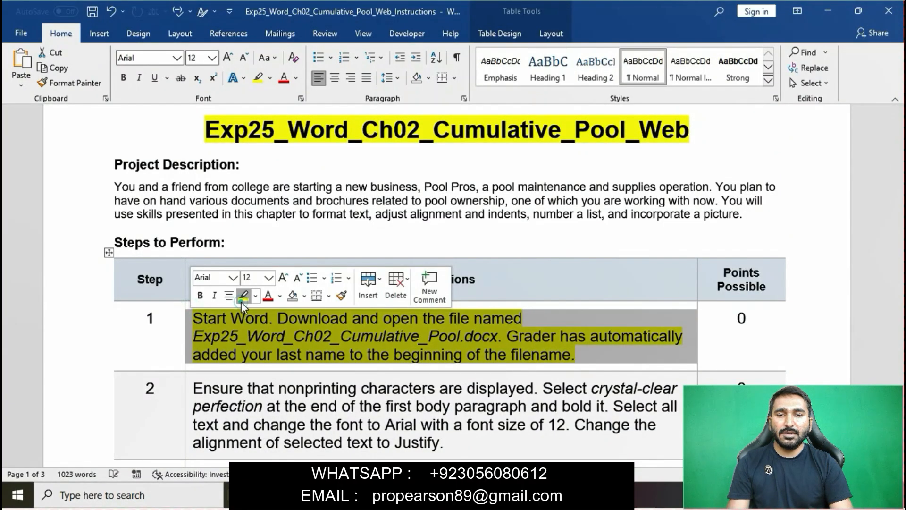
left_click(278, 335)
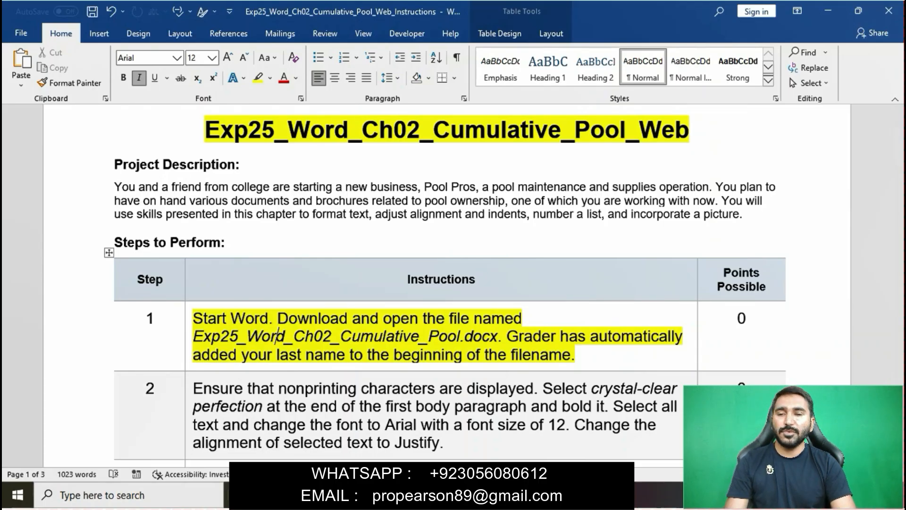
Open the student's Exp25_Word_Ch02_Cumulative_Pool document and enable editing.
left_click(453, 495)
double_click(285, 157)
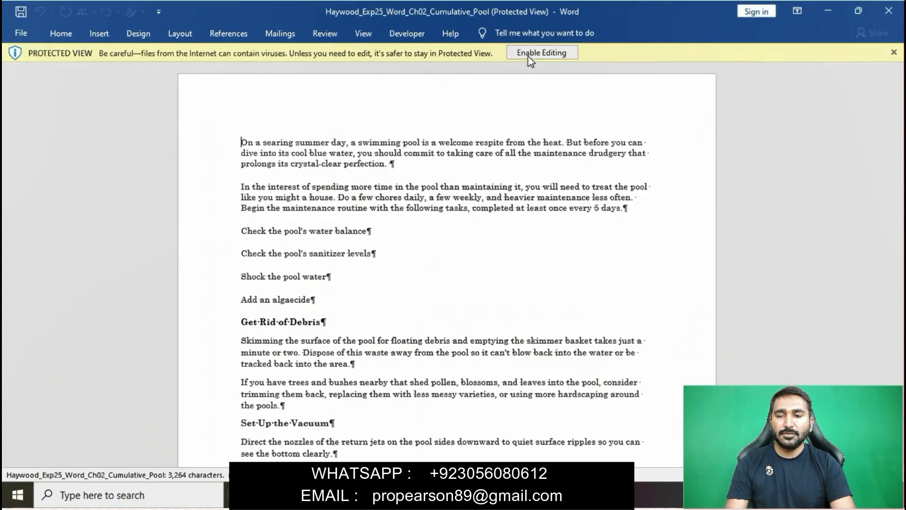
left_click(529, 53)
scroll(451, 177, "up", 3, "ctrl")
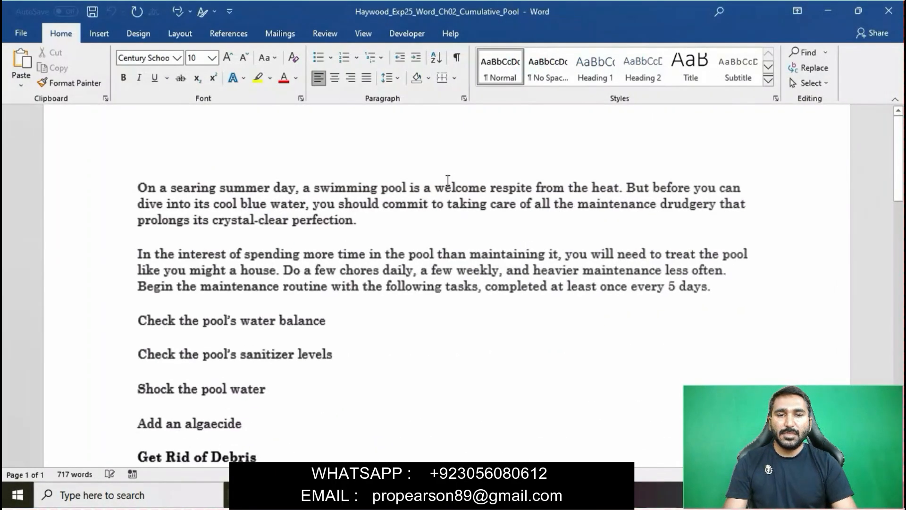
Return to the instructions document and highlight the step 2 instruction text in yellow.
mouse_move(448, 498)
left_click(418, 451)
scroll(407, 325, "down", 3)
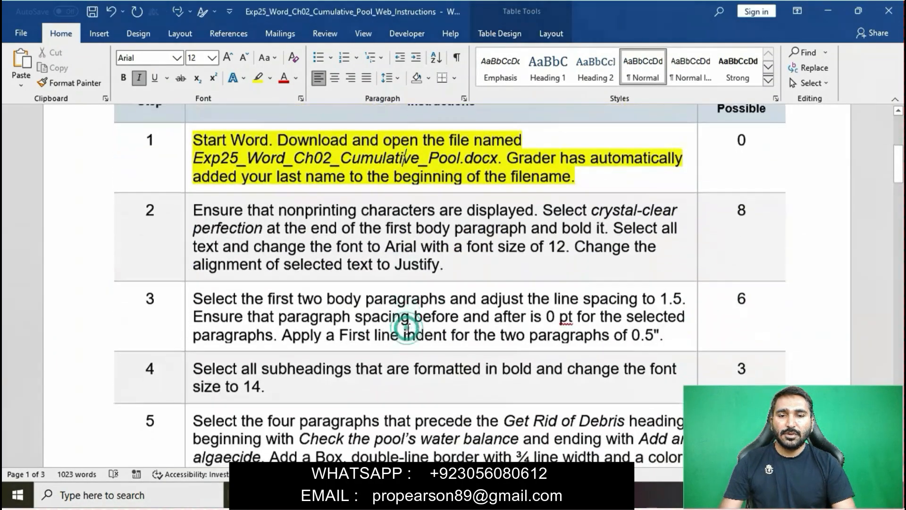
left_click(187, 209)
left_click(242, 187)
left_click(286, 242)
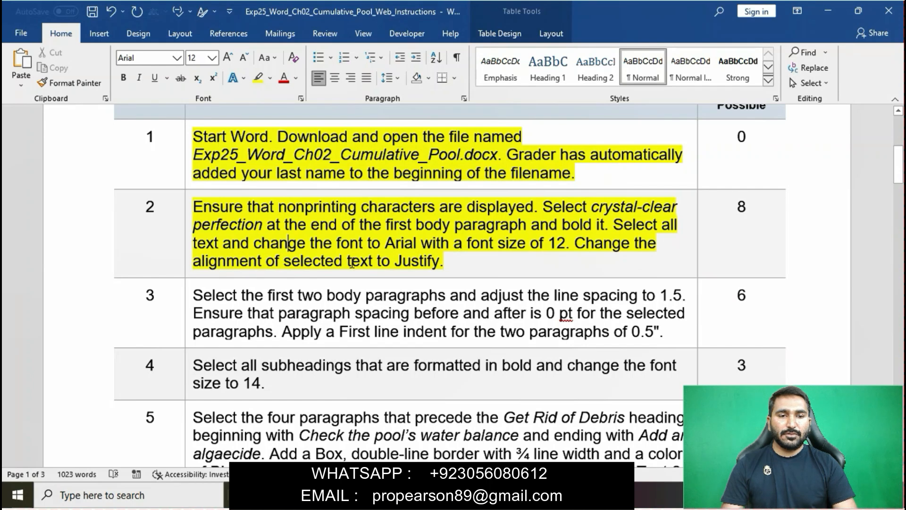
Select the step 2 sentence about nonprinting characters, and display nonprinting characters in the pool document.
left_click_drag(198, 206, 534, 208)
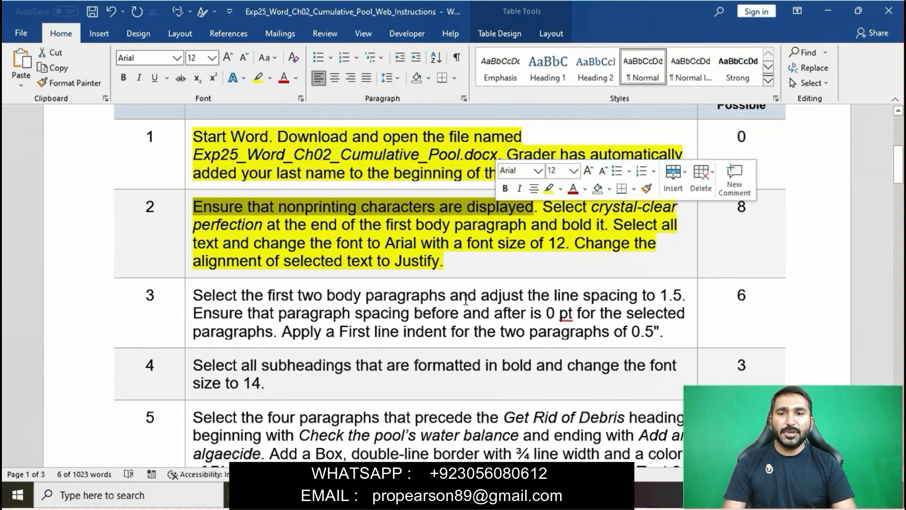
mouse_move(491, 496)
left_click(496, 444)
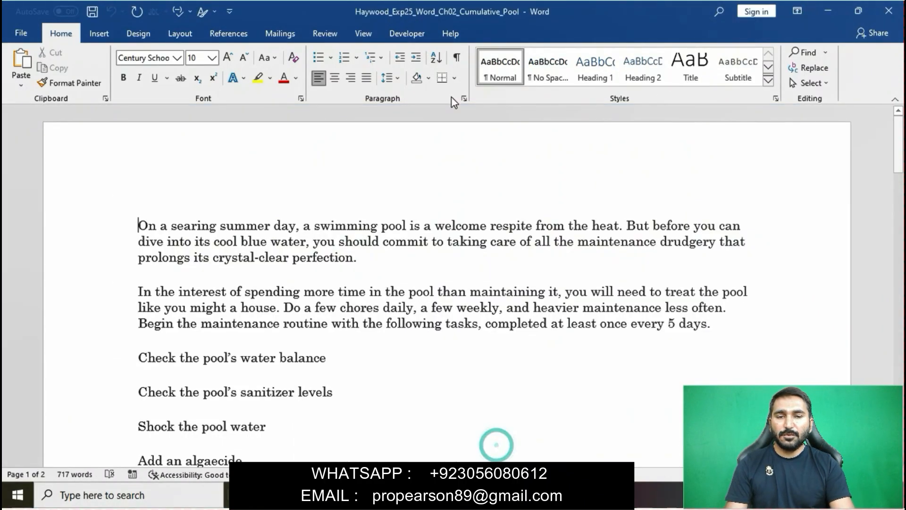
left_click(456, 63)
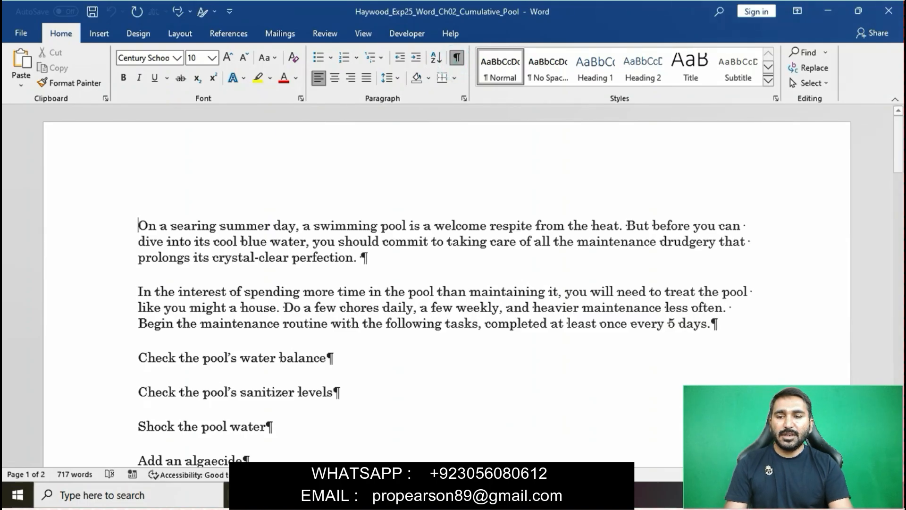
Select the bolding instruction in step 2, and bold "crystal-clear perfection" at the end of the pool document's first body paragraph.
mouse_move(450, 496)
left_click(426, 446)
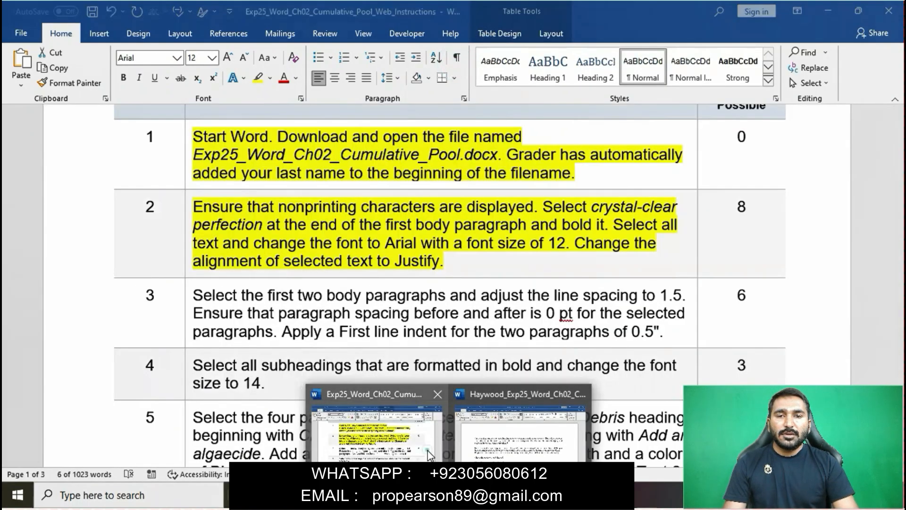
left_click_drag(546, 205, 605, 223)
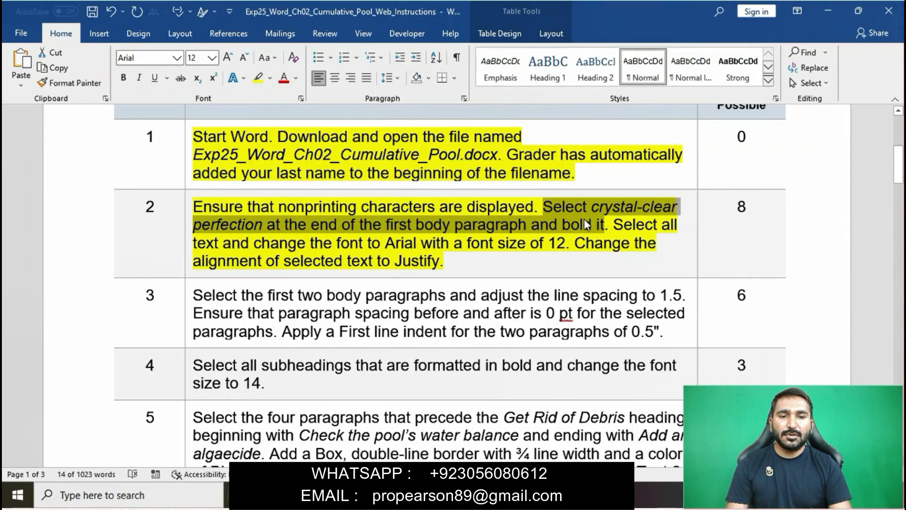
mouse_move(455, 496)
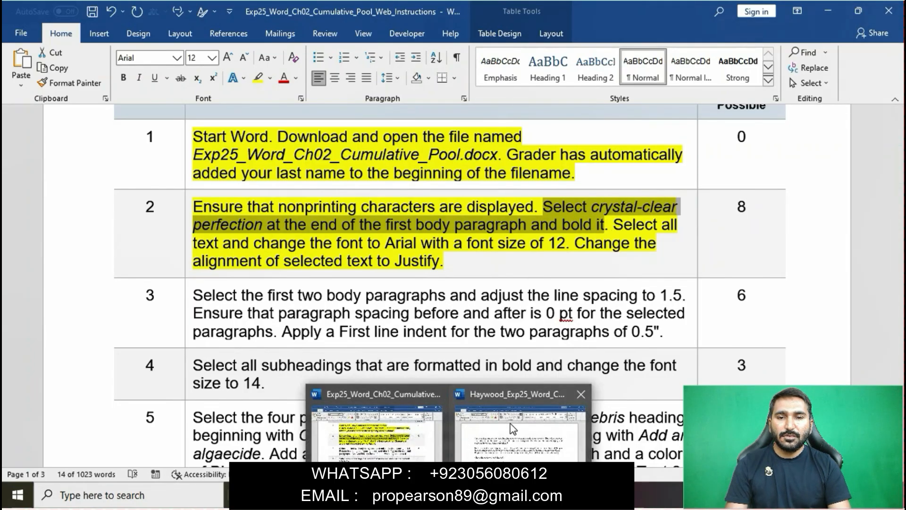
left_click(515, 425)
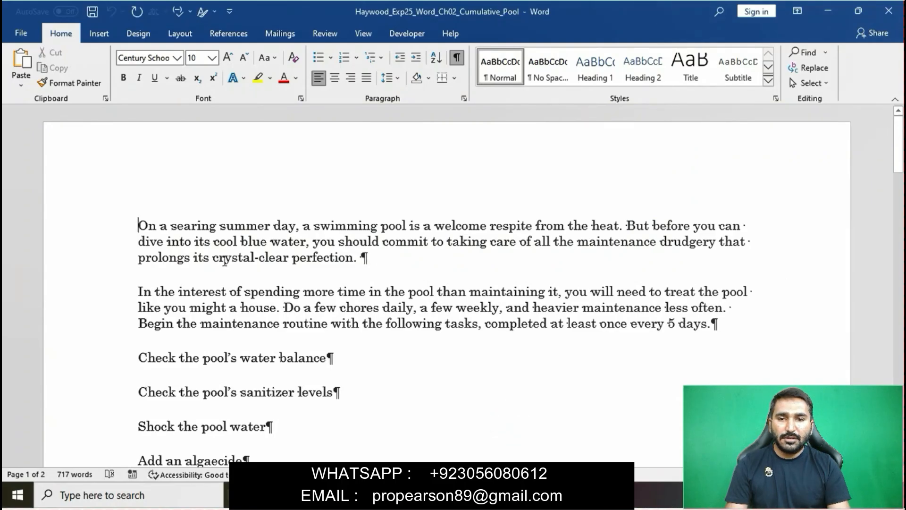
left_click_drag(213, 259, 340, 254)
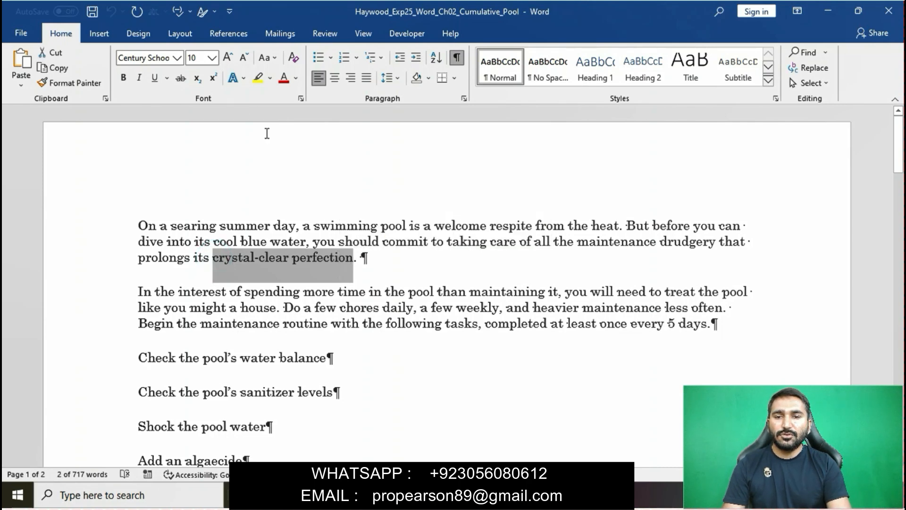
left_click(124, 79)
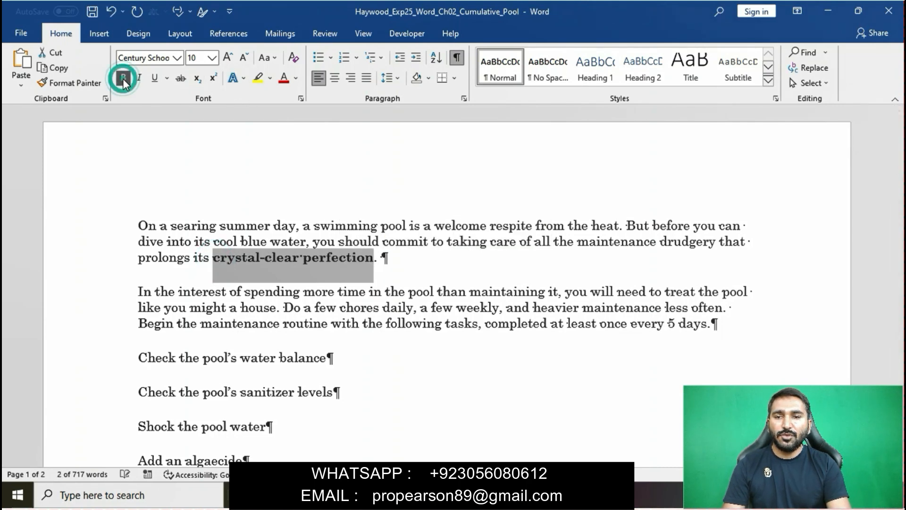
scroll(415, 257, "up", 1, "ctrl")
left_click(416, 256)
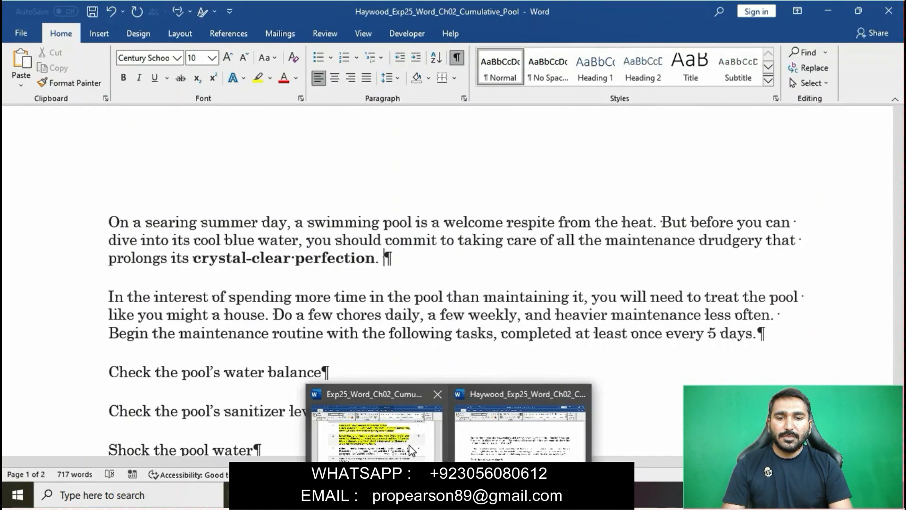
Select the font instruction in step 2, and set all text in the pool document to Arial, 12 pt.
left_click(405, 439)
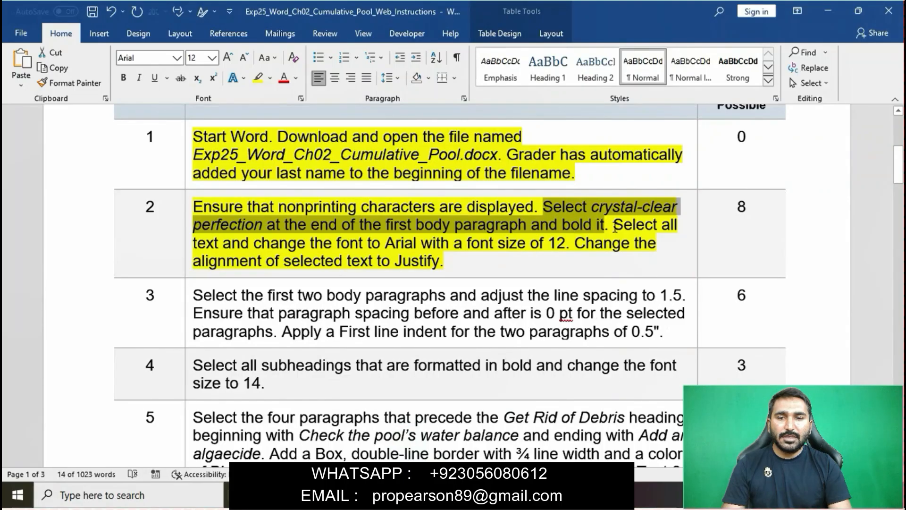
left_click_drag(613, 225, 567, 243)
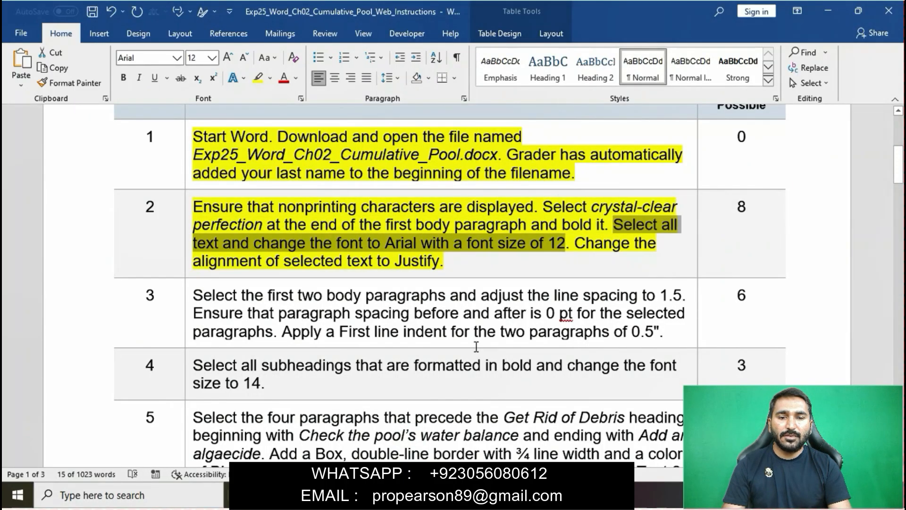
mouse_move(450, 495)
left_click(499, 444)
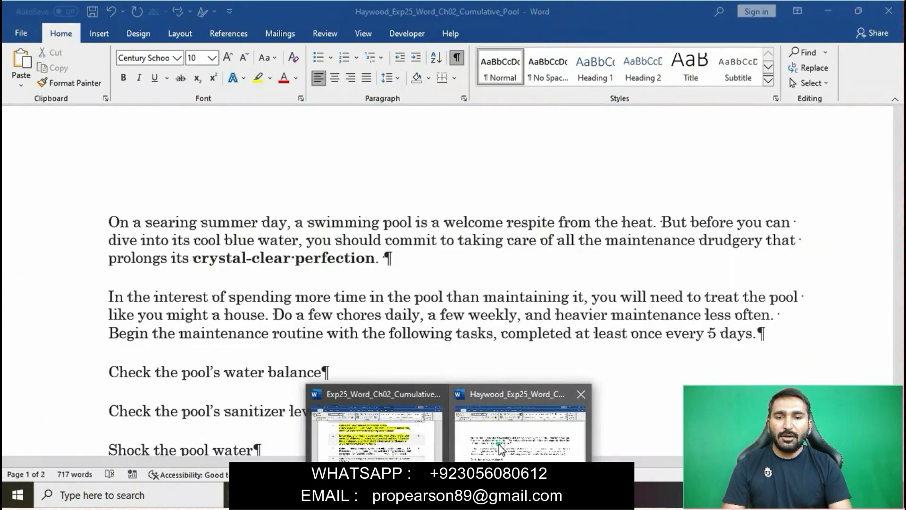
key("ctrl+a")
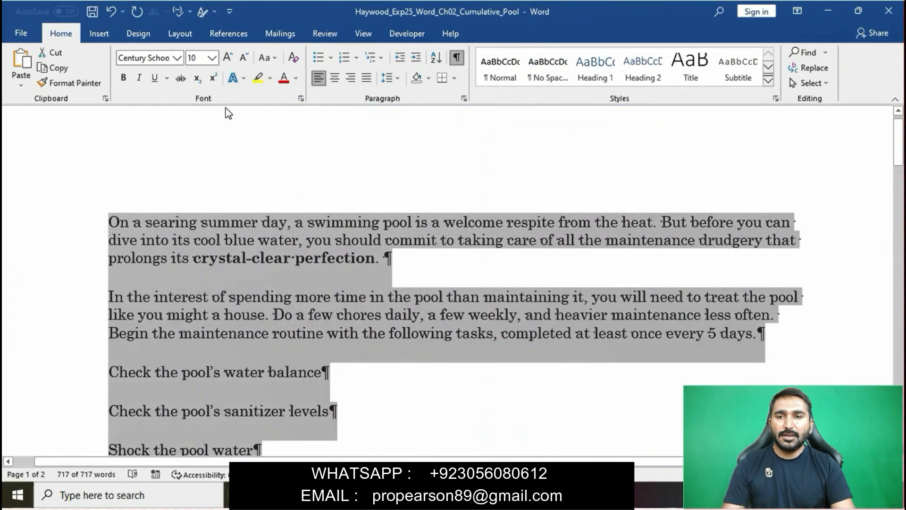
left_click(177, 58)
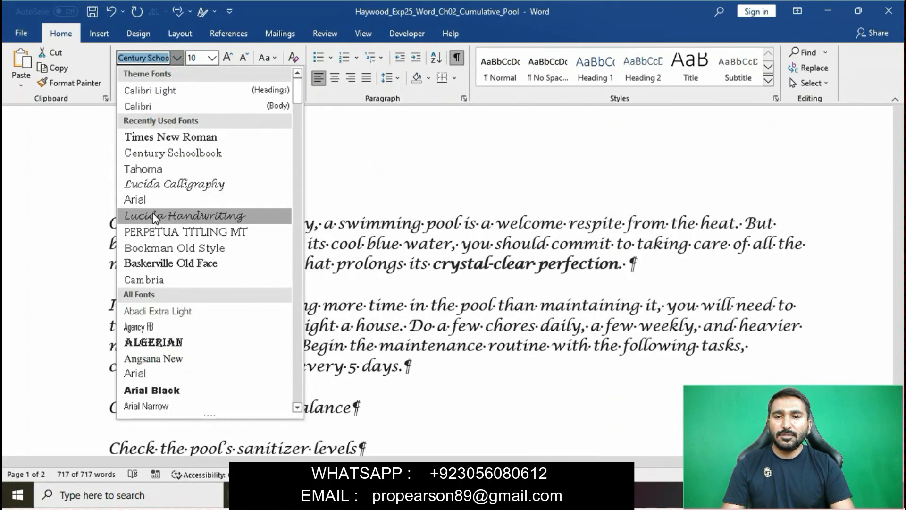
left_click(151, 200)
left_click(213, 58)
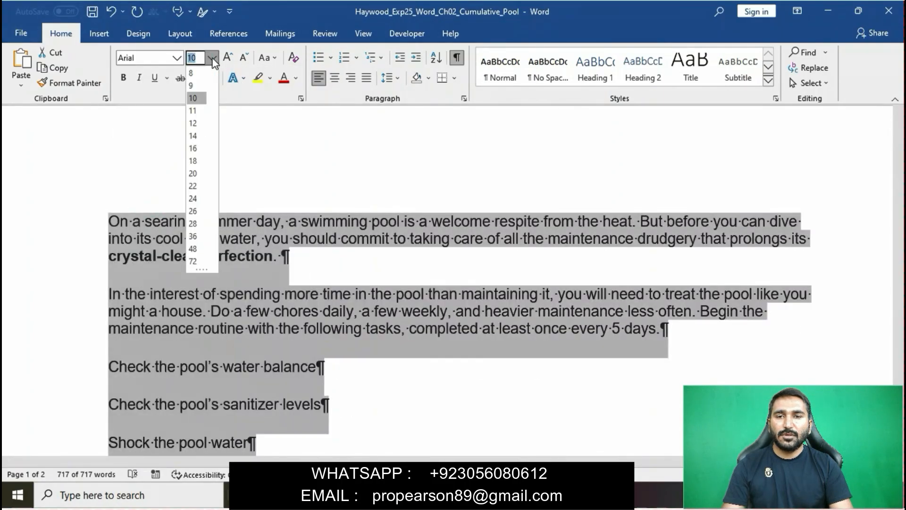
left_click(193, 125)
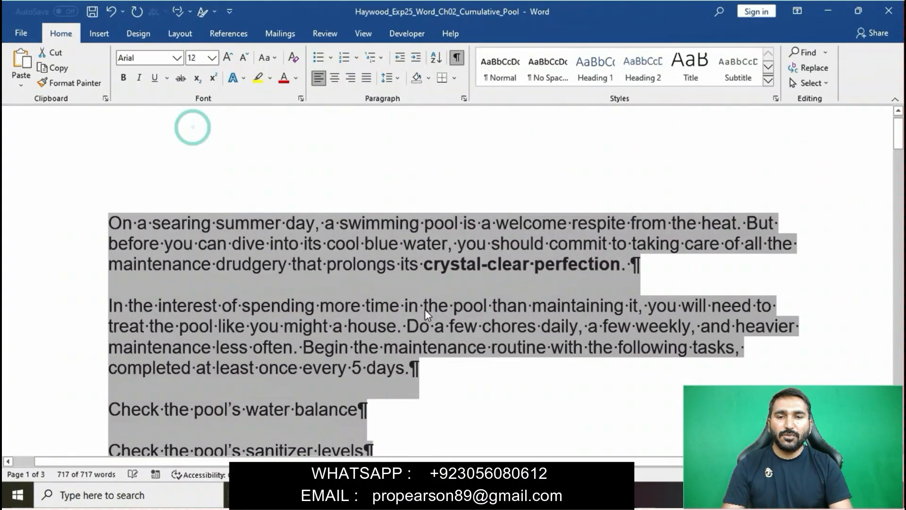
Select the alignment sentence in step 2 of the instructions, and justify all text in the pool document.
left_click(427, 443)
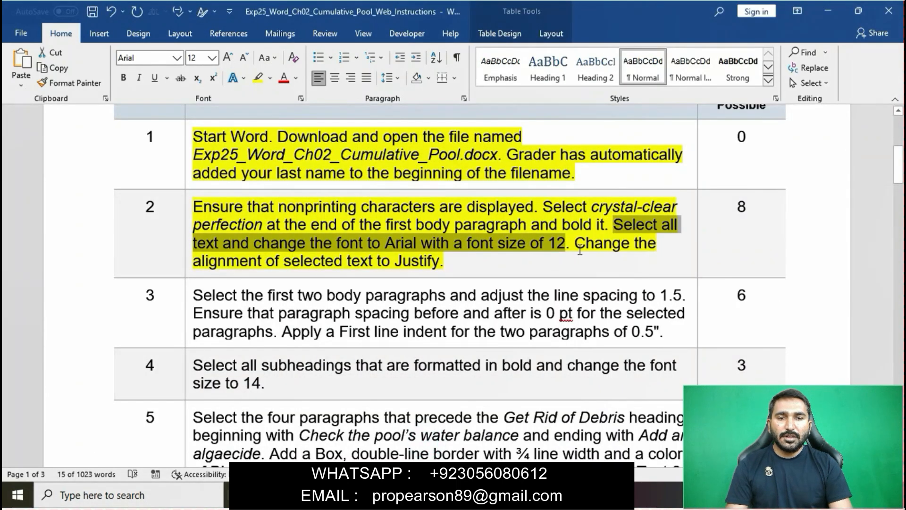
left_click_drag(580, 250, 445, 260)
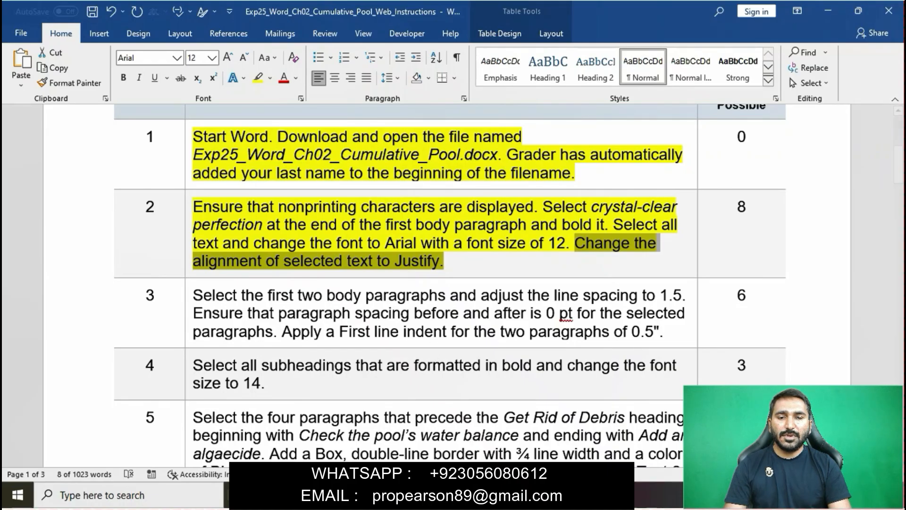
mouse_move(449, 495)
left_click(495, 439)
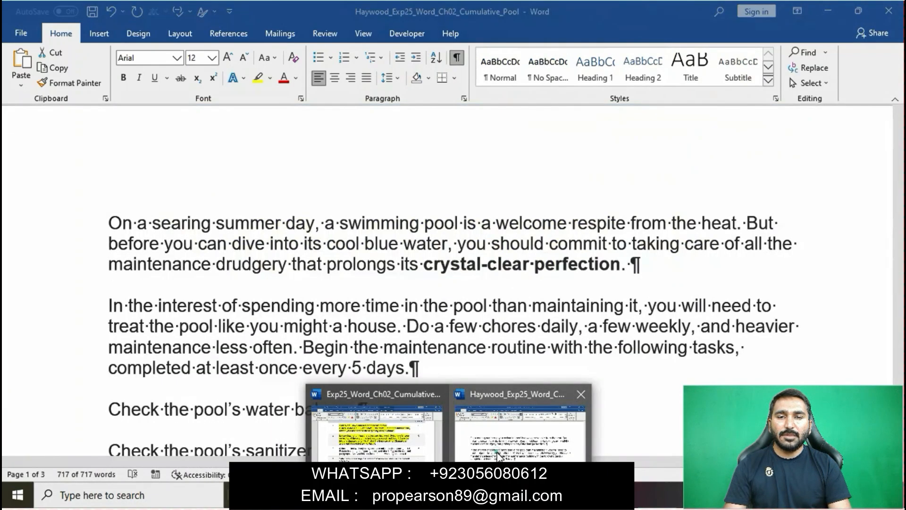
key("ctrl+a")
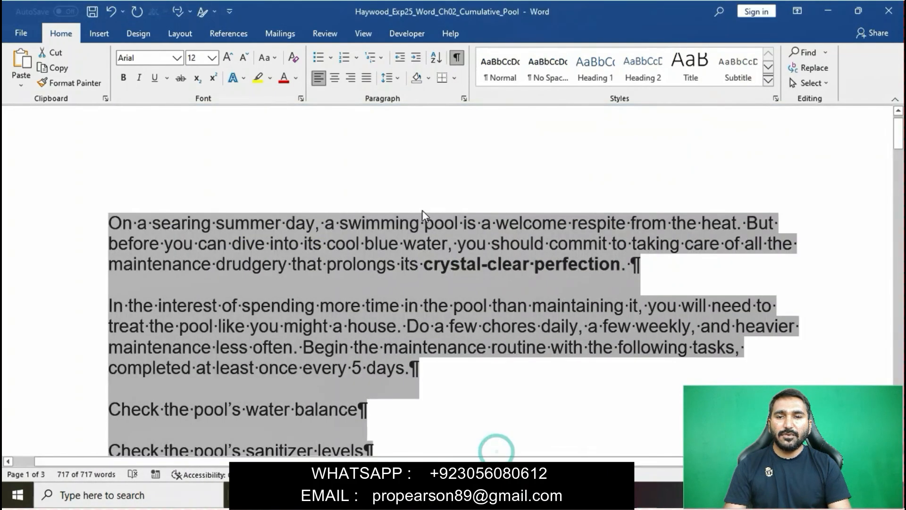
left_click(464, 98)
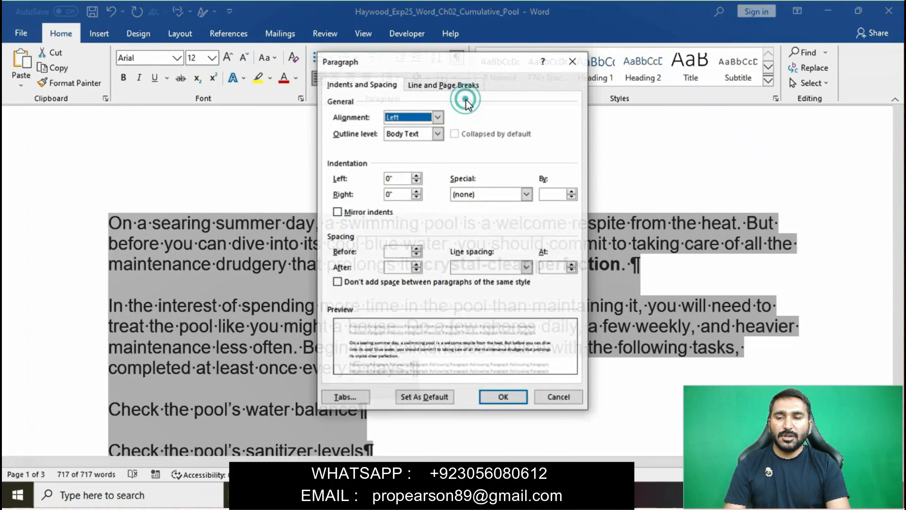
left_click(438, 117)
left_click(418, 155)
left_click(416, 153)
left_click(503, 398)
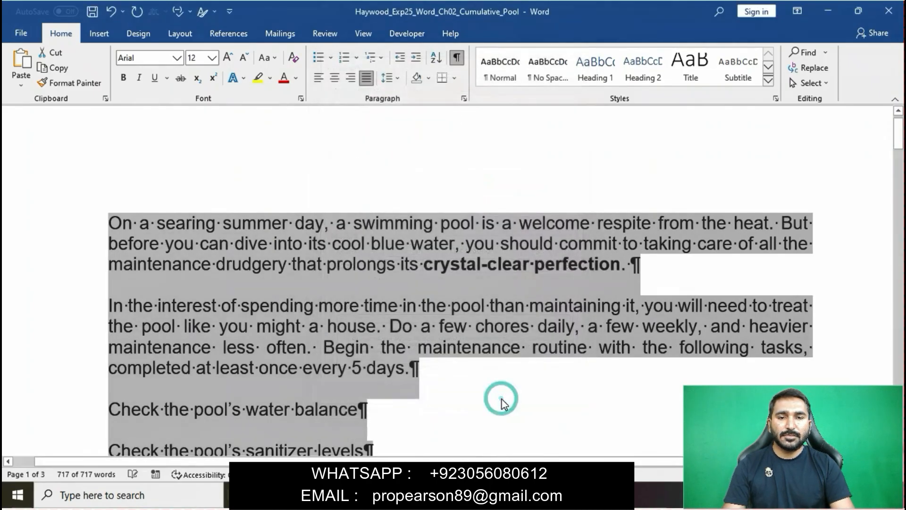
Return to the instructions document and highlight the step 3 instruction text in yellow.
mouse_move(450, 496)
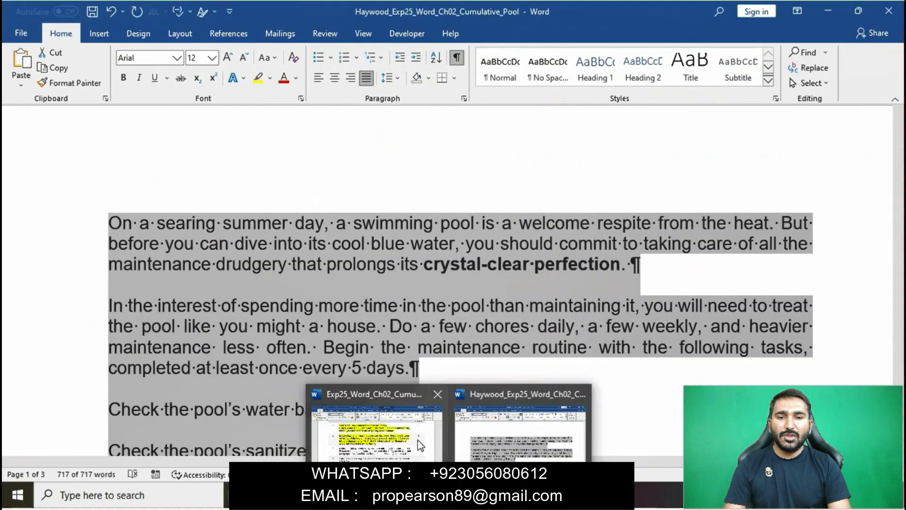
left_click(409, 436)
left_click(430, 267)
scroll(429, 264, "down", 2)
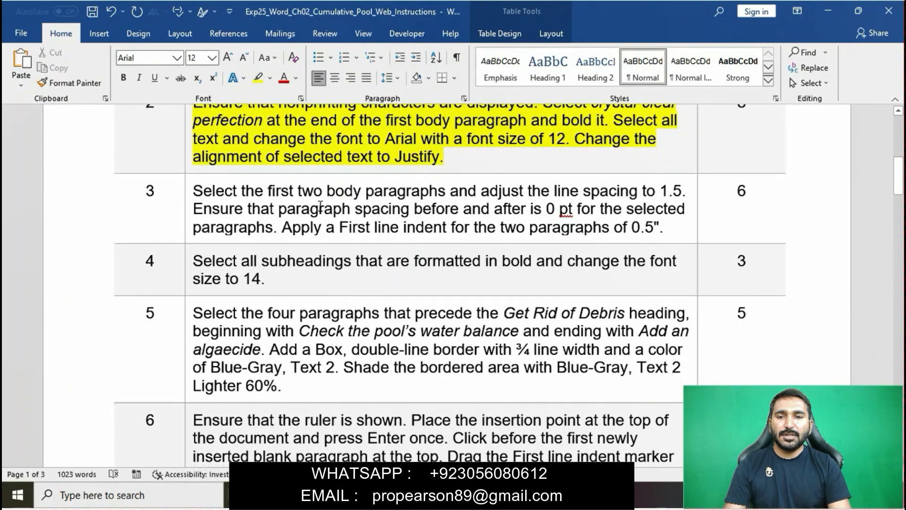
left_click(187, 192)
left_click(241, 170)
left_click(241, 191)
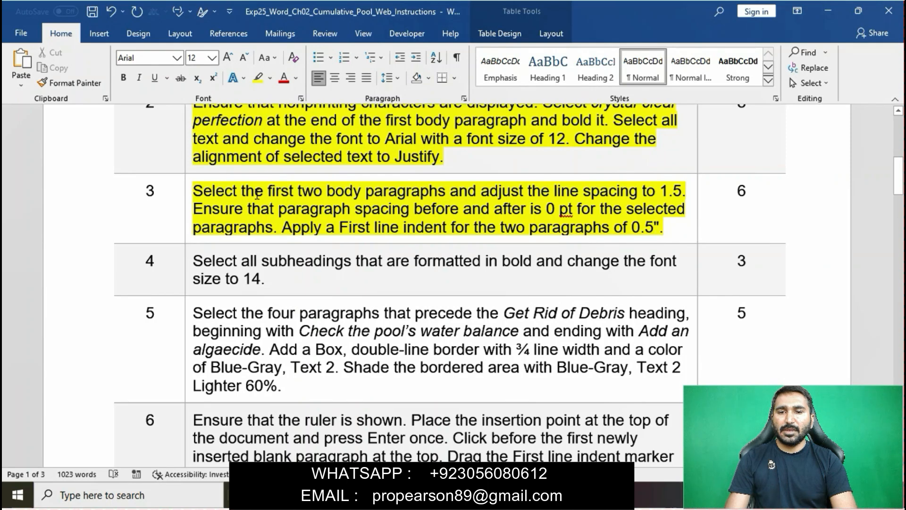
Select the line spacing sentence in step 3, and set the pool document's first two body paragraphs to 1.5 line spacing.
left_click_drag(197, 190, 682, 190)
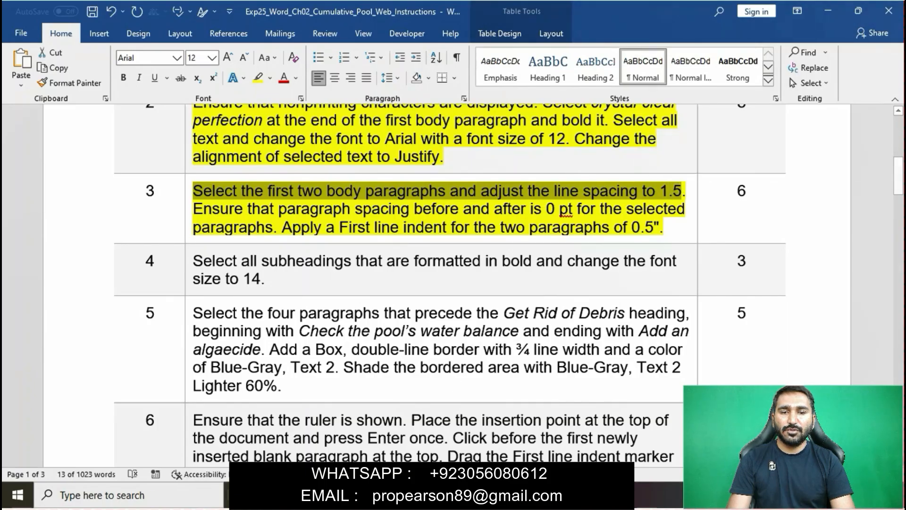
left_click(519, 425)
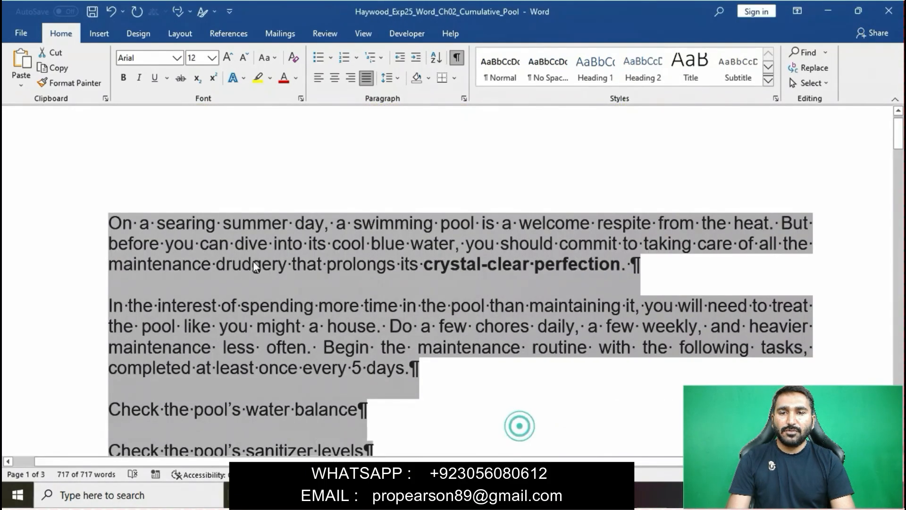
left_click(168, 245)
left_click_drag(101, 222, 447, 363)
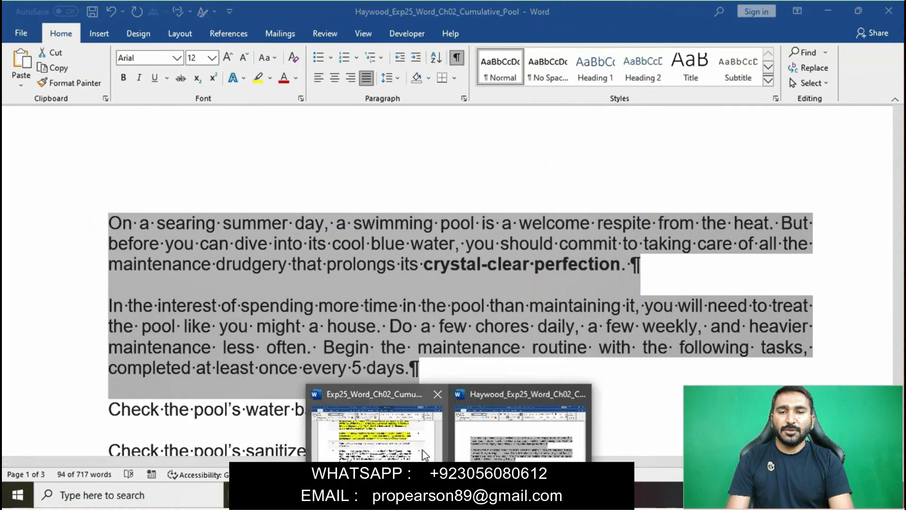
left_click(377, 425)
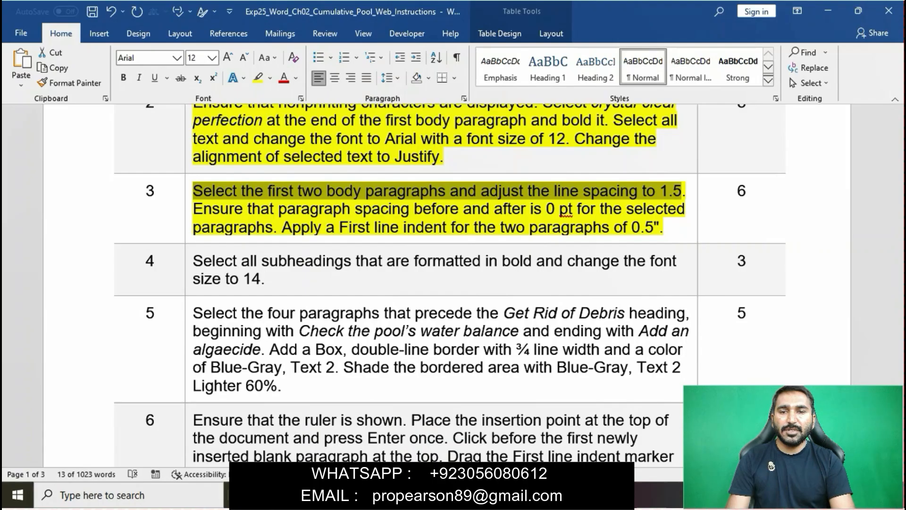
mouse_move(448, 495)
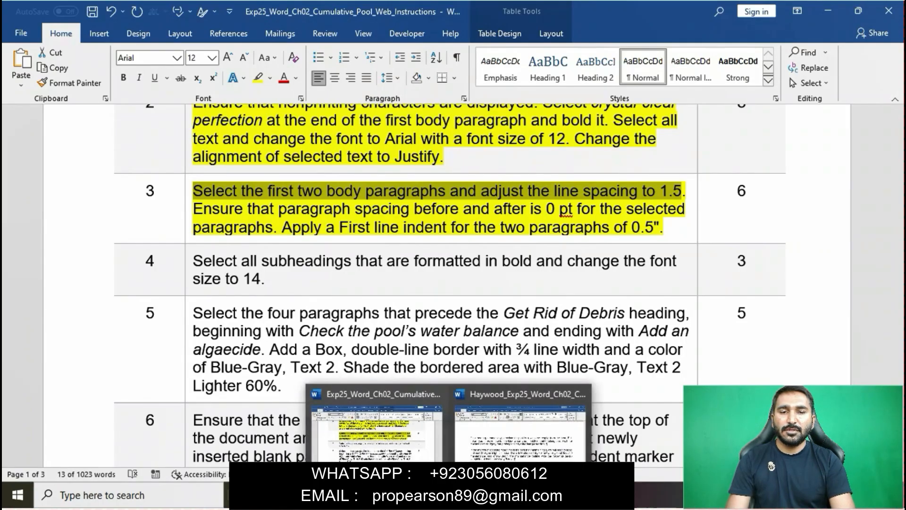
left_click(499, 438)
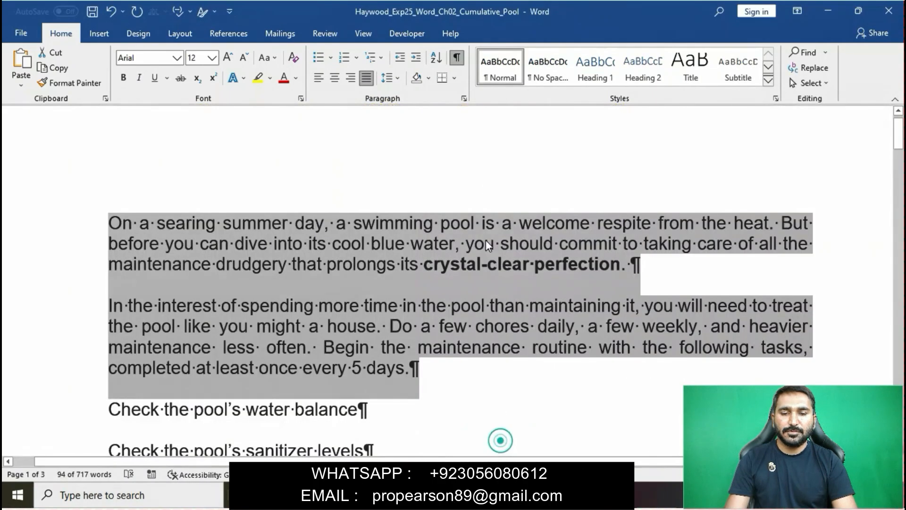
left_click(465, 98)
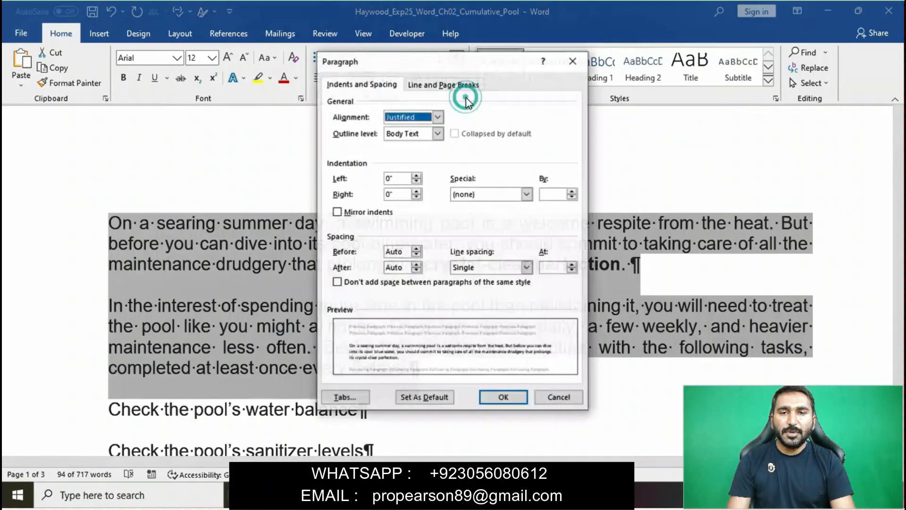
left_click(573, 264)
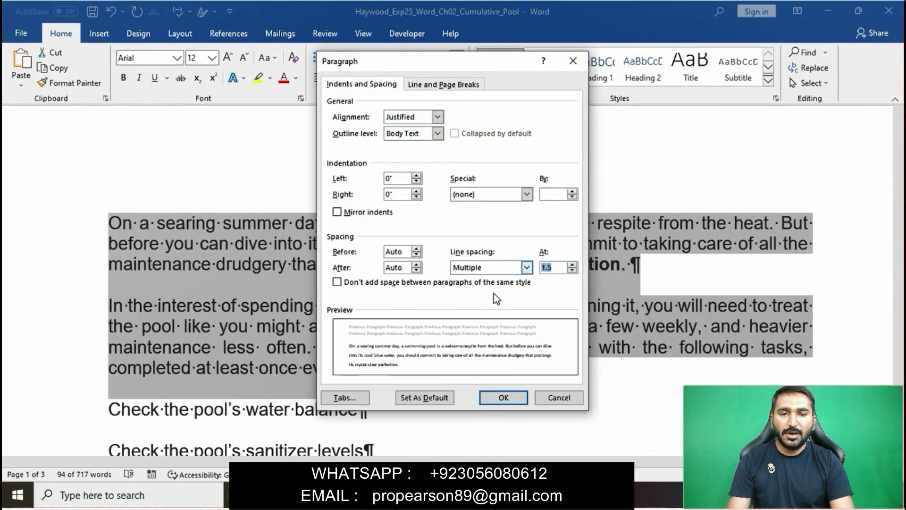
left_click(497, 397)
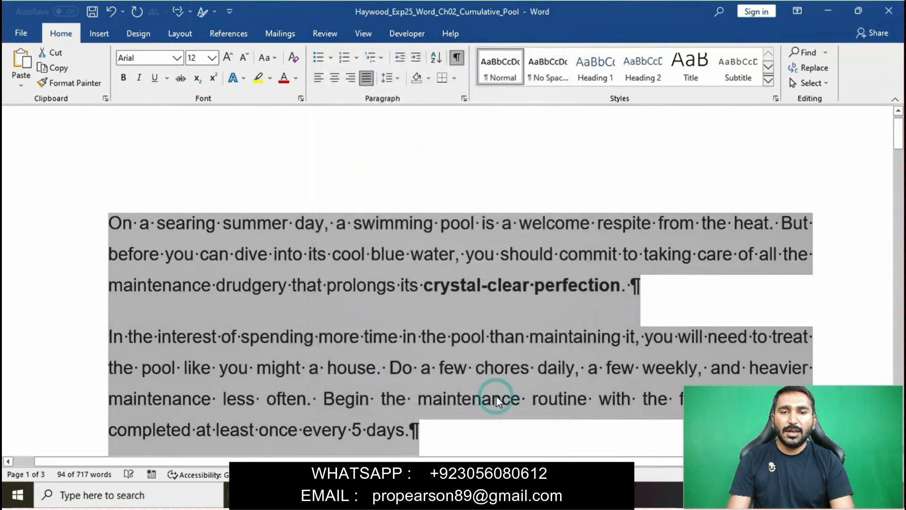
Select the paragraph spacing sentence in step 3, and set spacing before and after the pool document's first two body paragraphs to 0 pt.
mouse_move(450, 496)
left_click(423, 444)
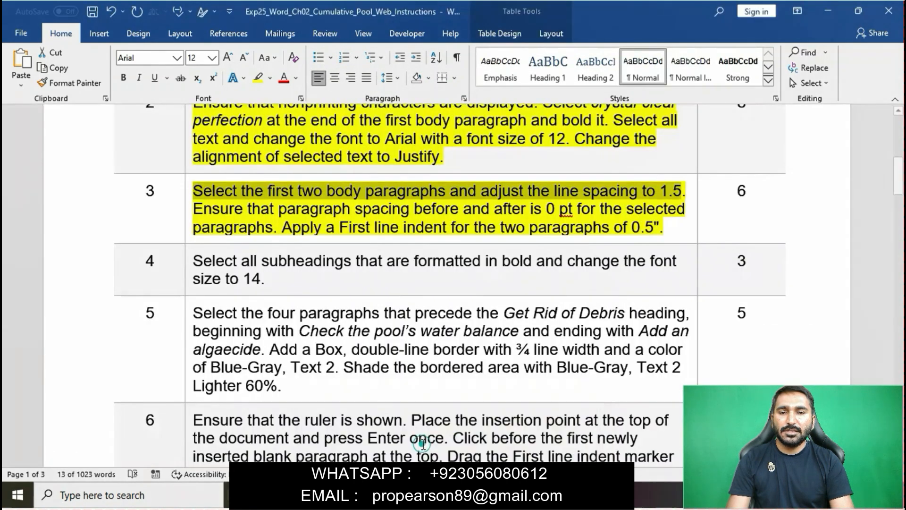
left_click_drag(193, 210, 282, 228)
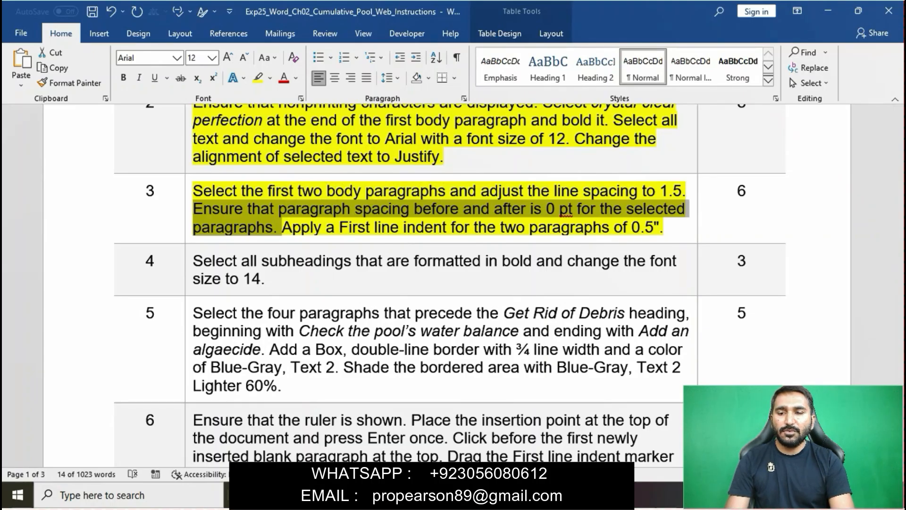
mouse_move(450, 495)
left_click(502, 440)
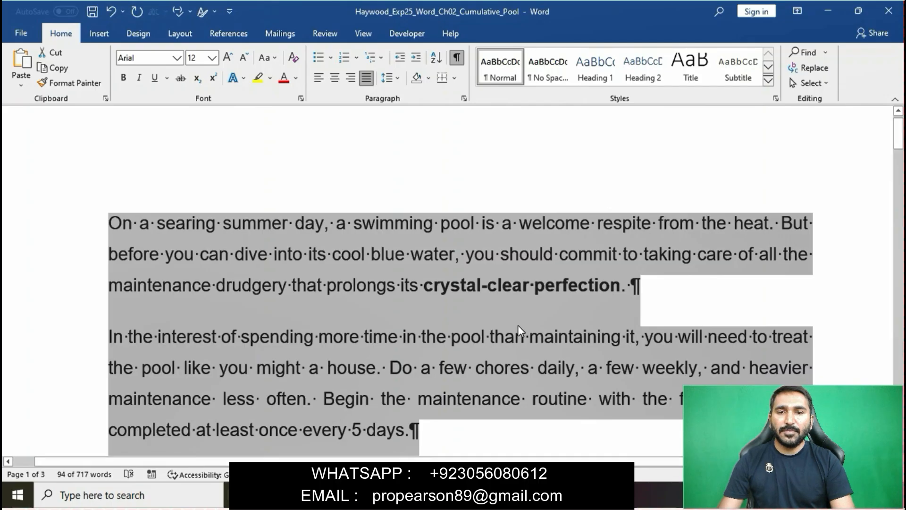
left_click(466, 99)
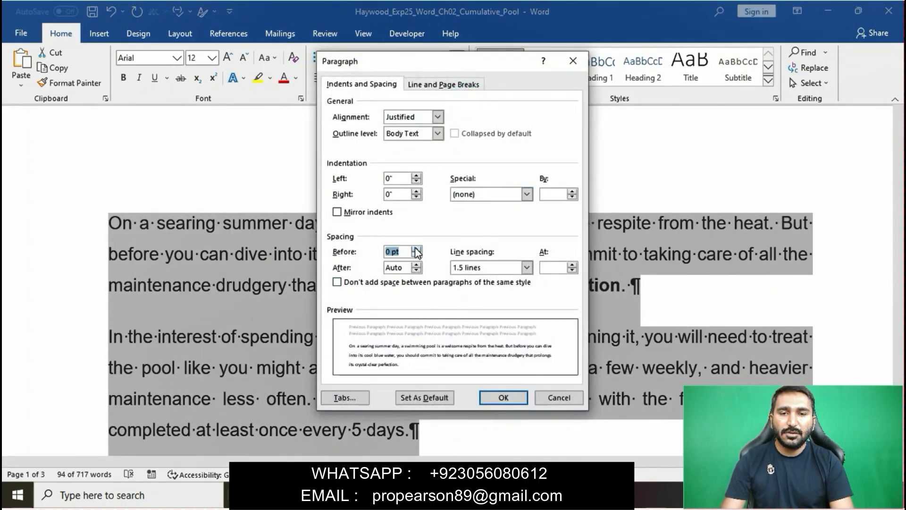
left_click(416, 254)
left_click(416, 270)
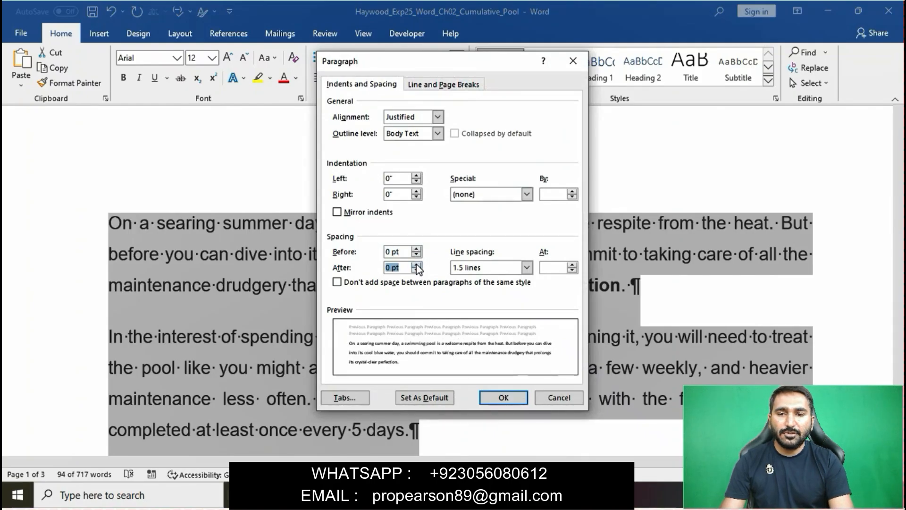
left_click(506, 402)
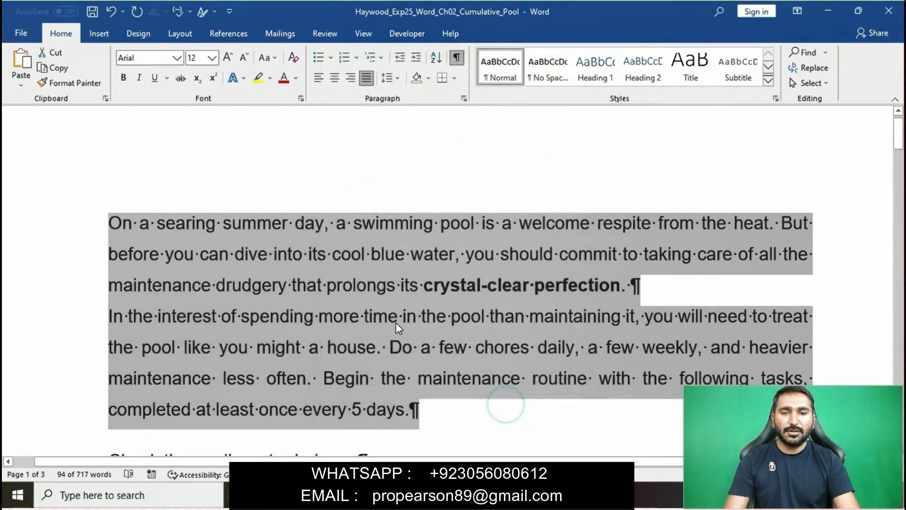
Select the indent sentence in step 3, and apply a 0.5" First line indent to the pool document's first two body paragraphs.
mouse_move(443, 496)
left_click(377, 427)
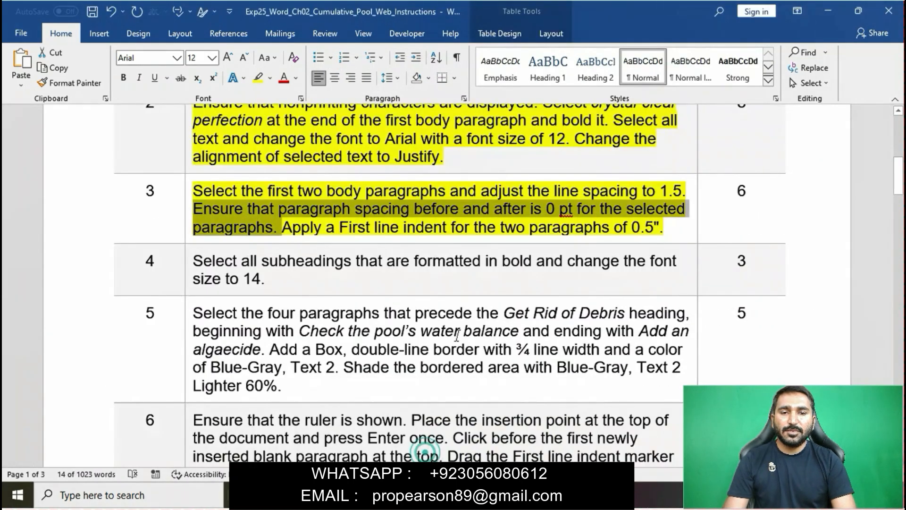
left_click_drag(291, 228, 659, 228)
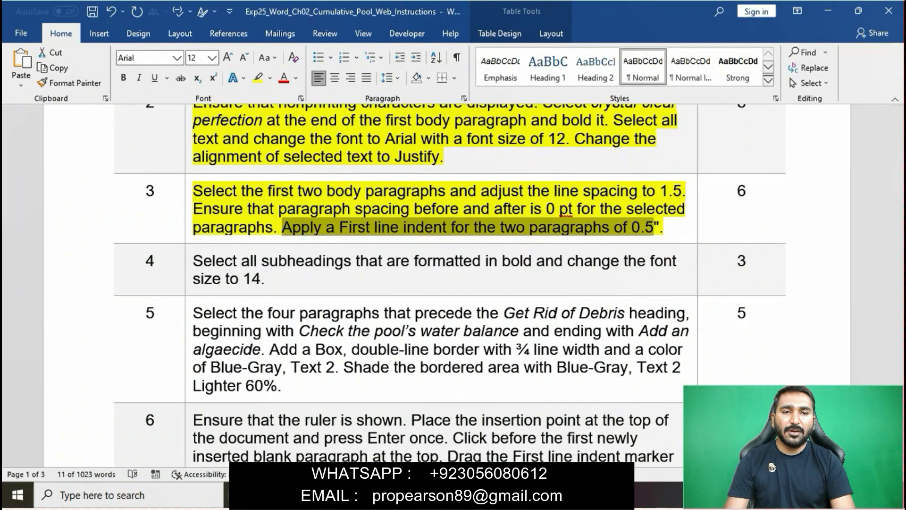
mouse_move(444, 496)
left_click(529, 426)
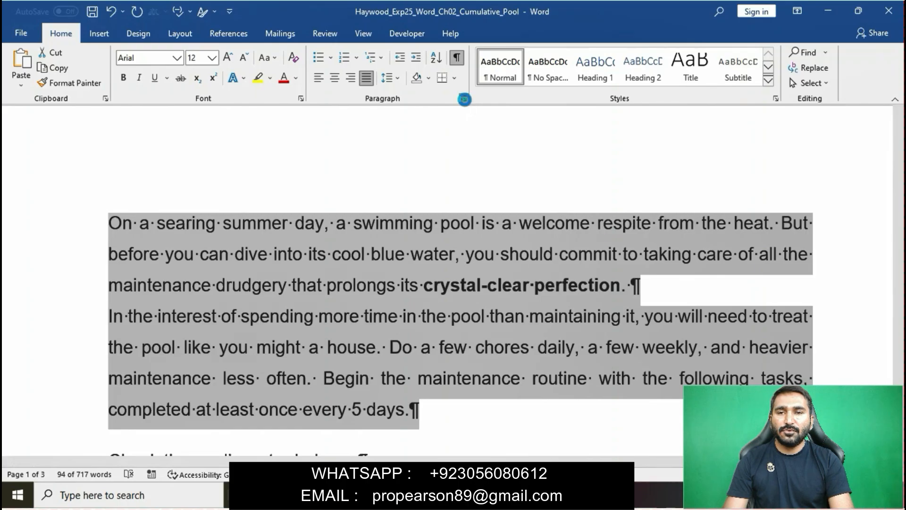
left_click(464, 98)
left_click(526, 194)
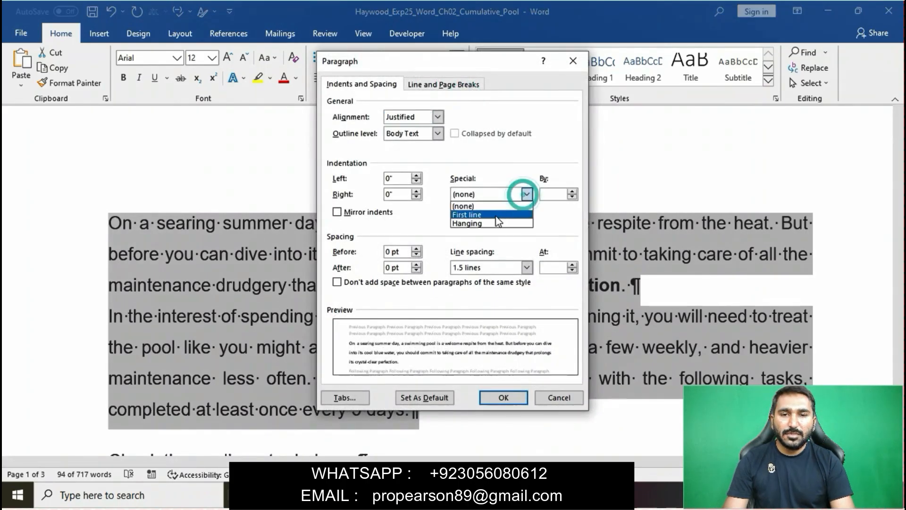
left_click(466, 214)
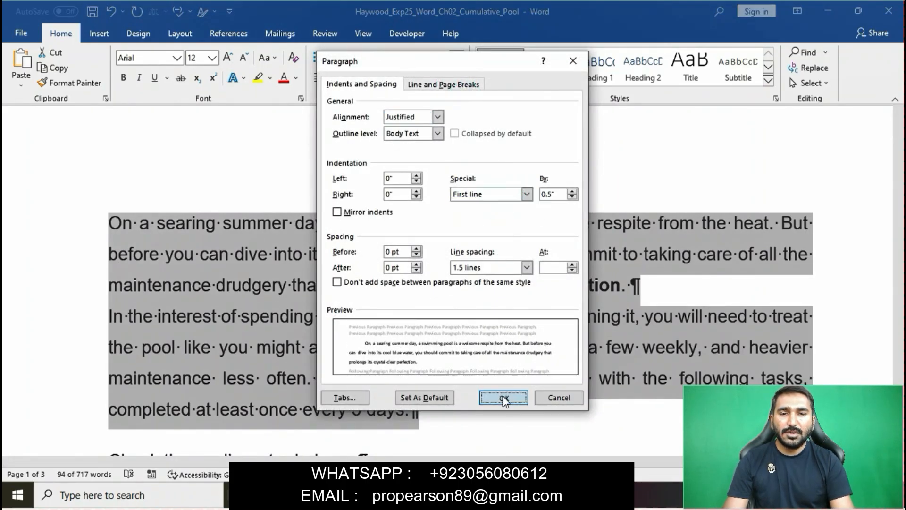
left_click(504, 397)
left_click(454, 322)
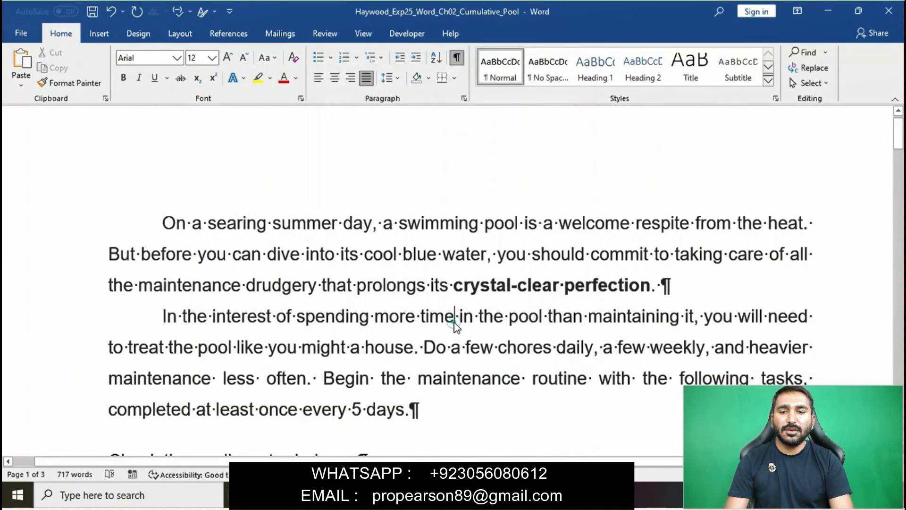
Highlight the step 4 text in the instructions document in yellow, and select its wording about subheadings formatted in bold.
mouse_move(451, 495)
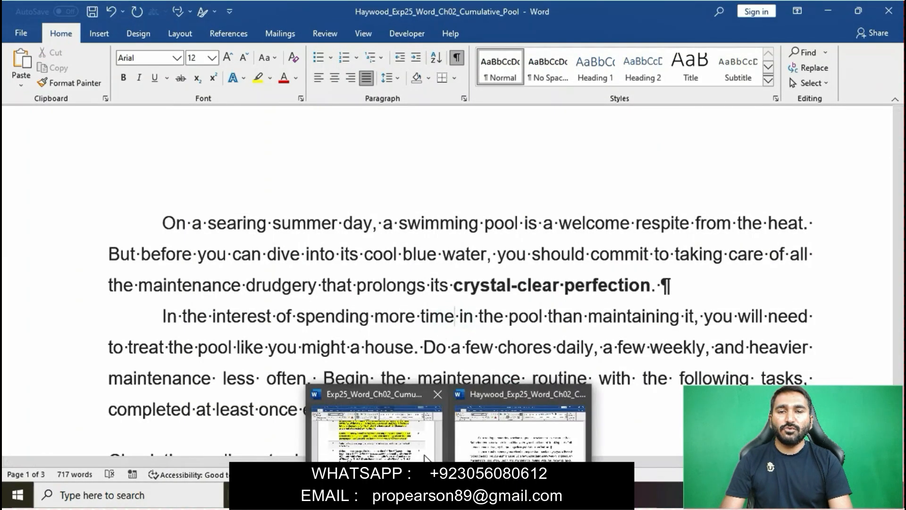
left_click(374, 435)
left_click(413, 235)
scroll(411, 236, "down", 2)
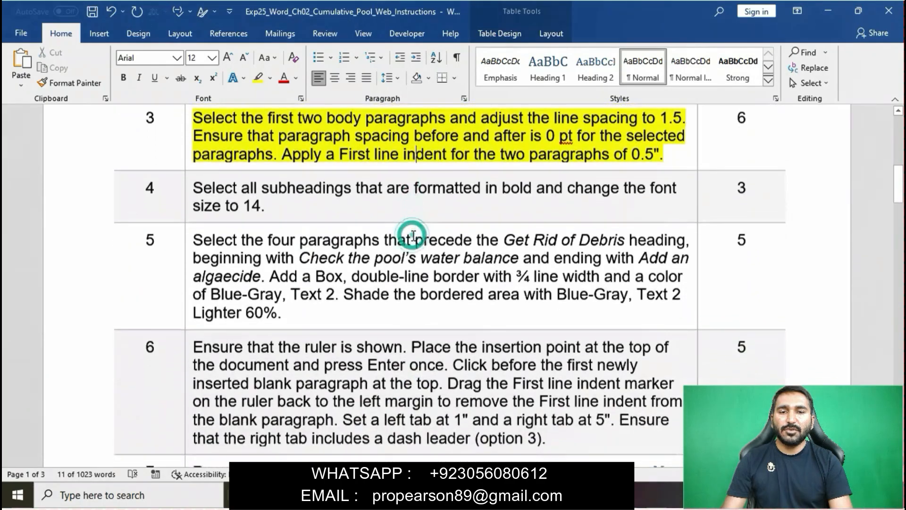
triple_click(196, 176)
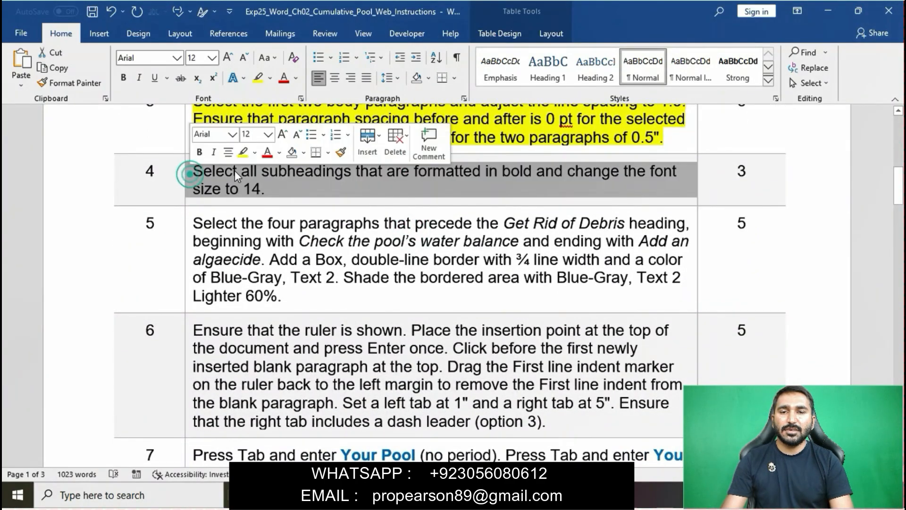
left_click(243, 152)
left_click(257, 184)
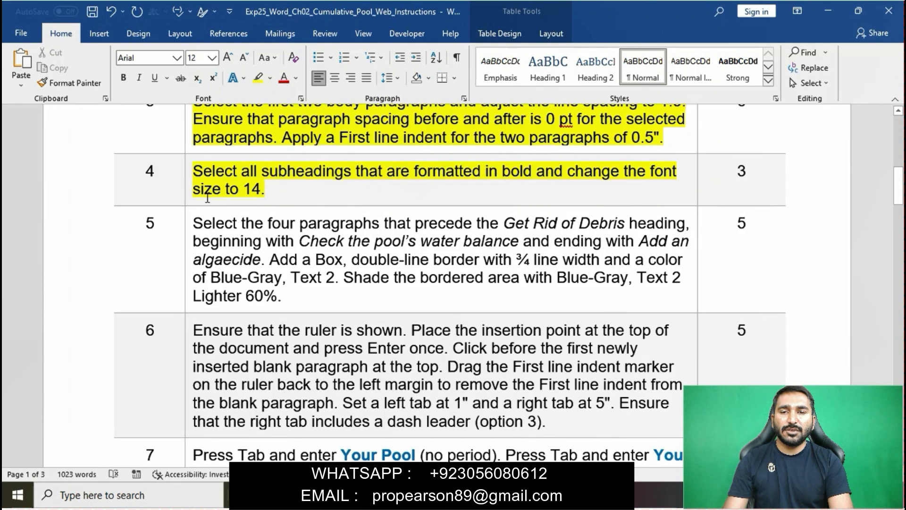
left_click_drag(196, 172, 559, 173)
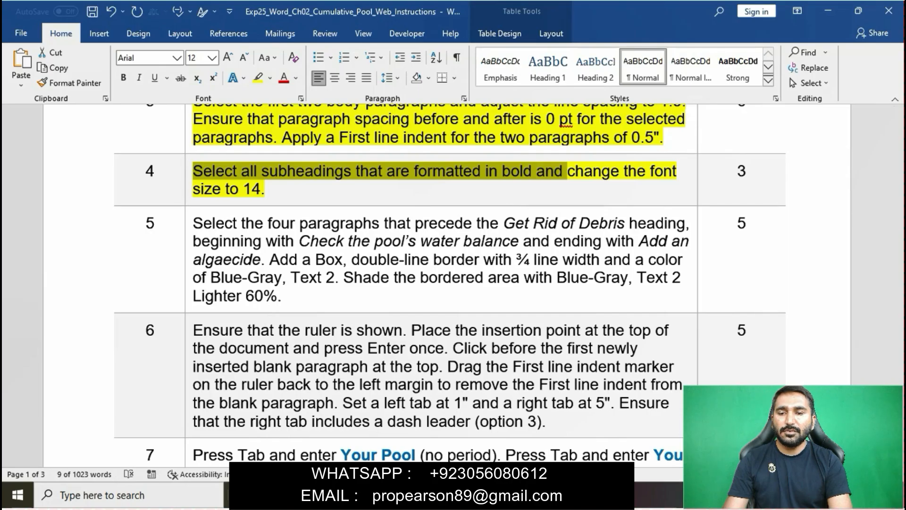
Select all seven bold subheadings in the pool document, from Get Rid of Debris through Add Chlorine to the System, and set their font size to 14.
mouse_move(466, 496)
left_click(506, 431)
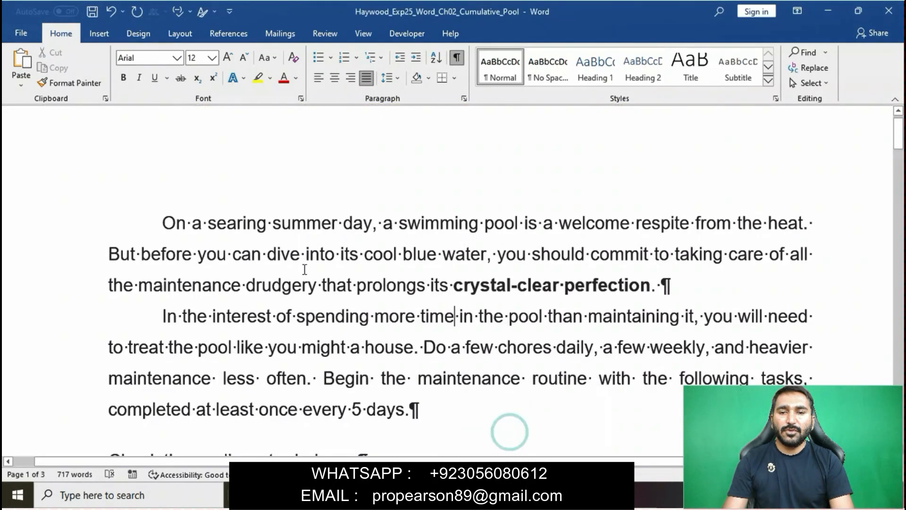
scroll(288, 261, "down", 5)
scroll(306, 269, "down", 3)
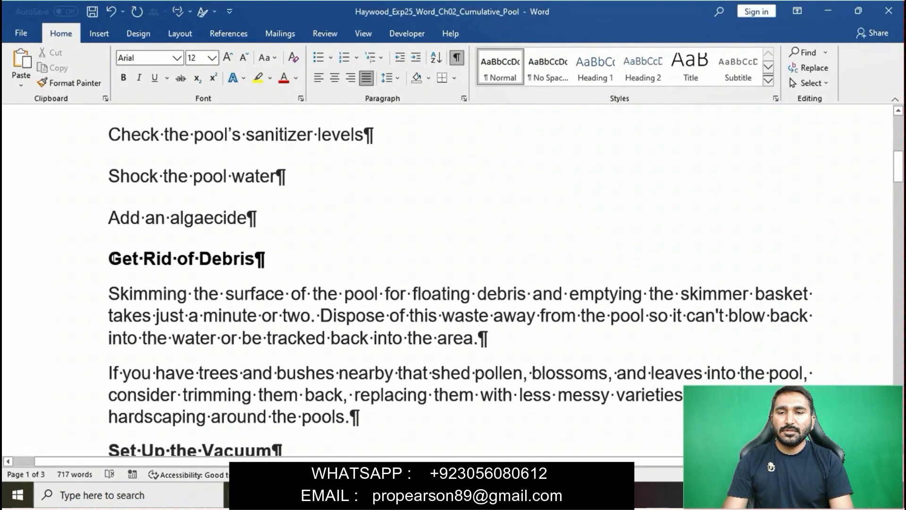
left_click_drag(110, 259, 285, 261)
scroll(157, 279, "down", 4)
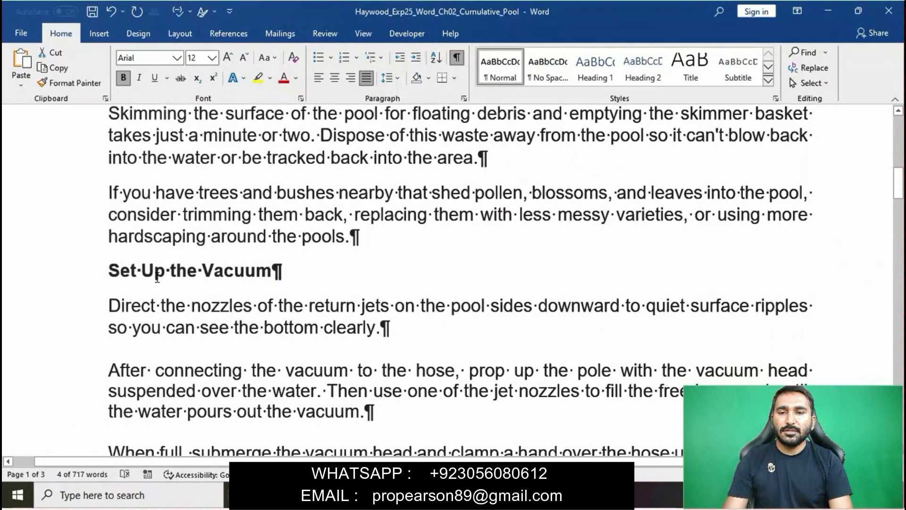
left_click_drag(110, 274, 288, 272)
scroll(289, 272, "down", 6)
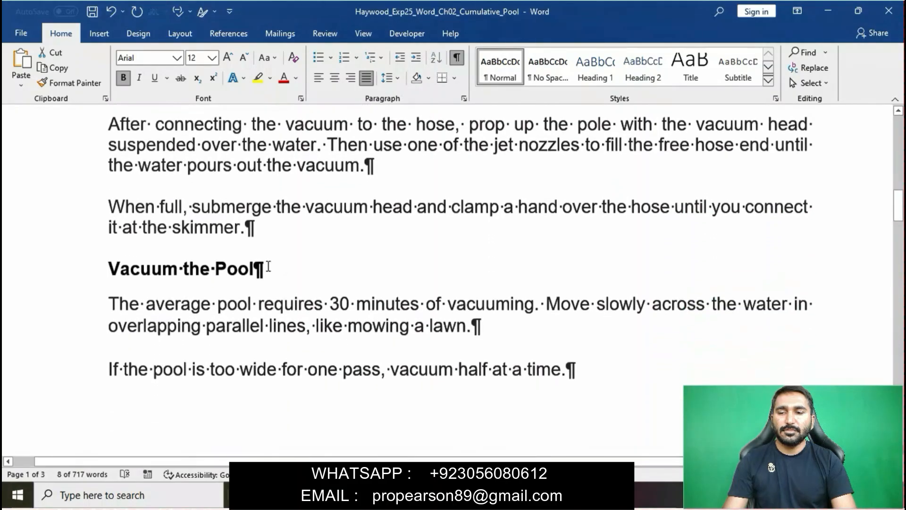
left_click_drag(110, 269, 274, 263)
scroll(274, 263, "down", 5)
scroll(274, 262, "down", 2)
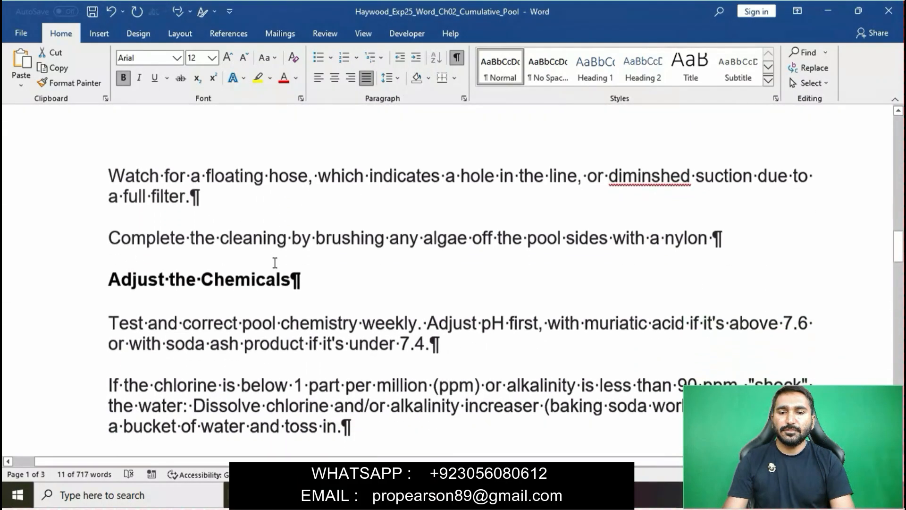
left_click_drag(110, 278, 289, 277)
scroll(289, 276, "down", 6)
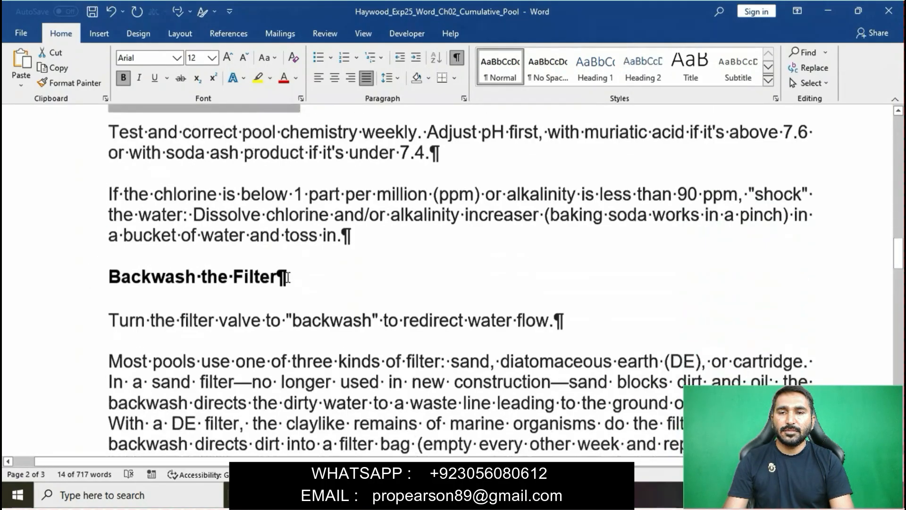
left_click_drag(109, 227, 308, 217)
scroll(308, 217, "down", 6)
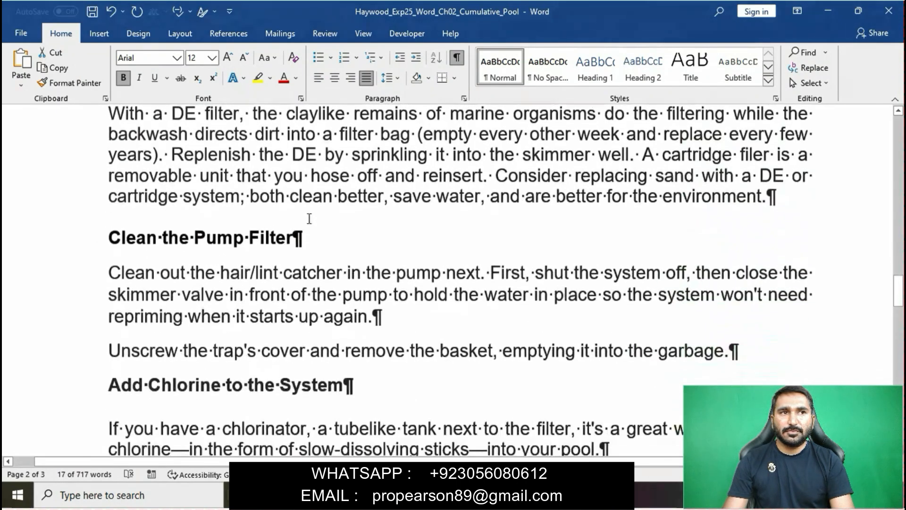
triple_click(110, 230)
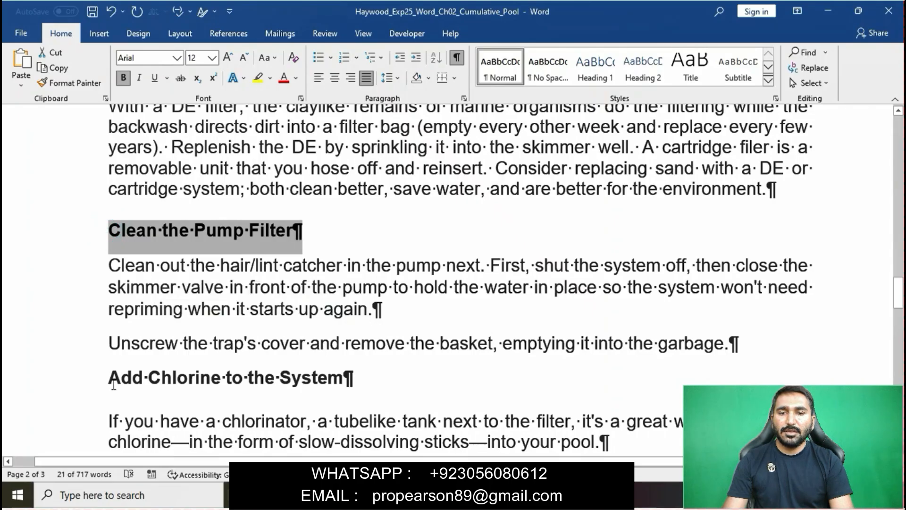
left_click_drag(110, 378, 353, 378)
scroll(352, 376, "down", 10)
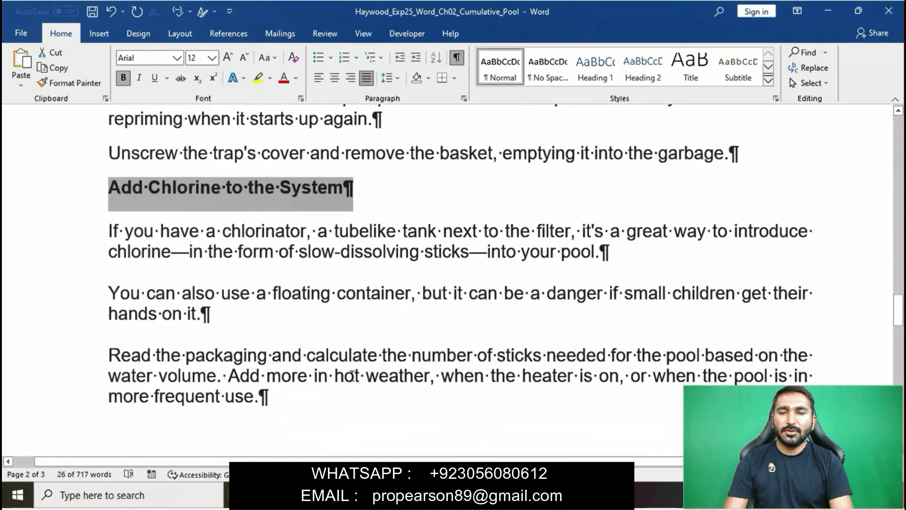
scroll(352, 376, "down", 3)
scroll(352, 376, "up", 3)
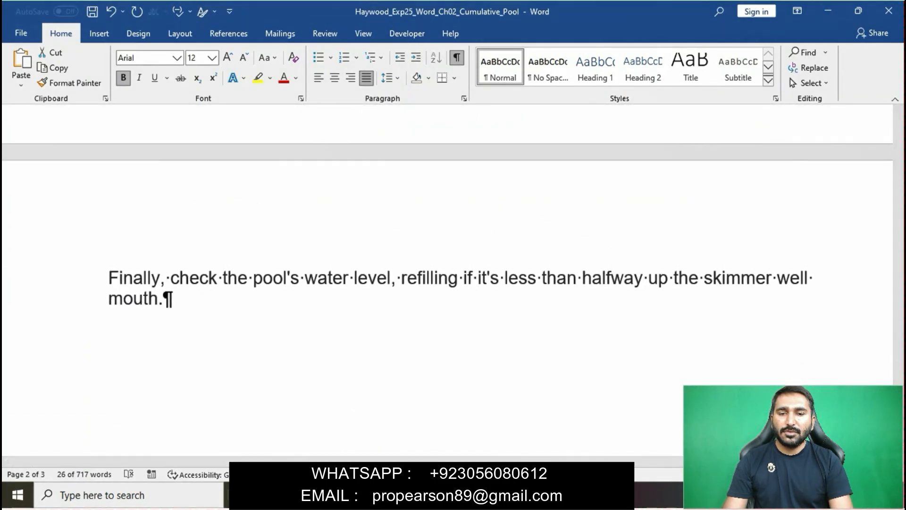
mouse_move(448, 495)
left_click(420, 452)
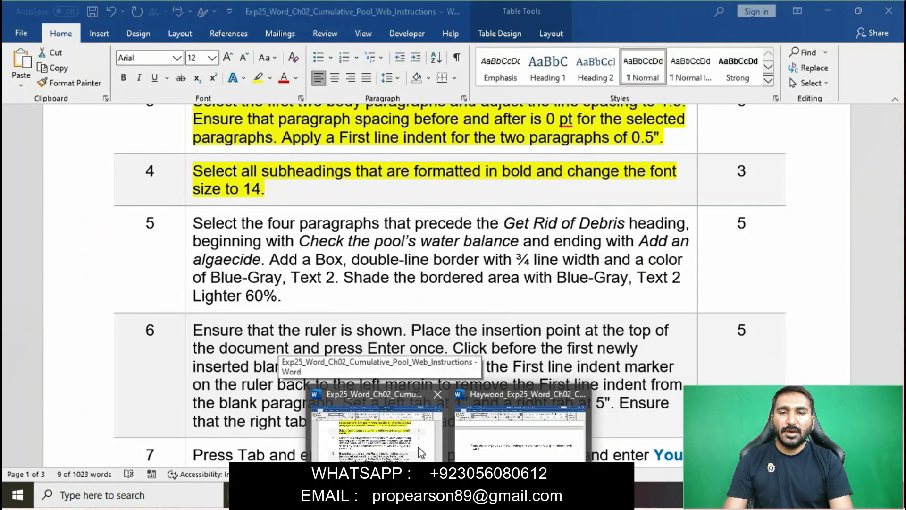
left_click(474, 435)
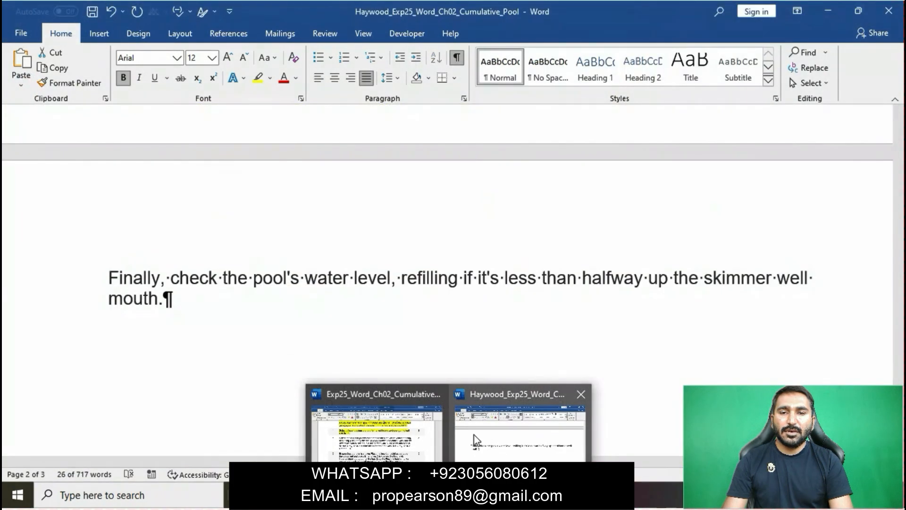
left_click(212, 58)
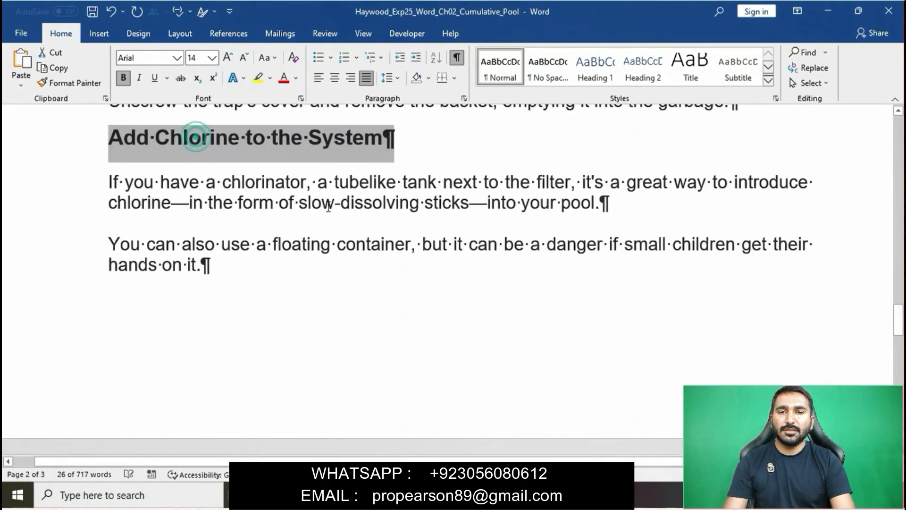
scroll(329, 207, "up", 7)
scroll(329, 207, "up", 15)
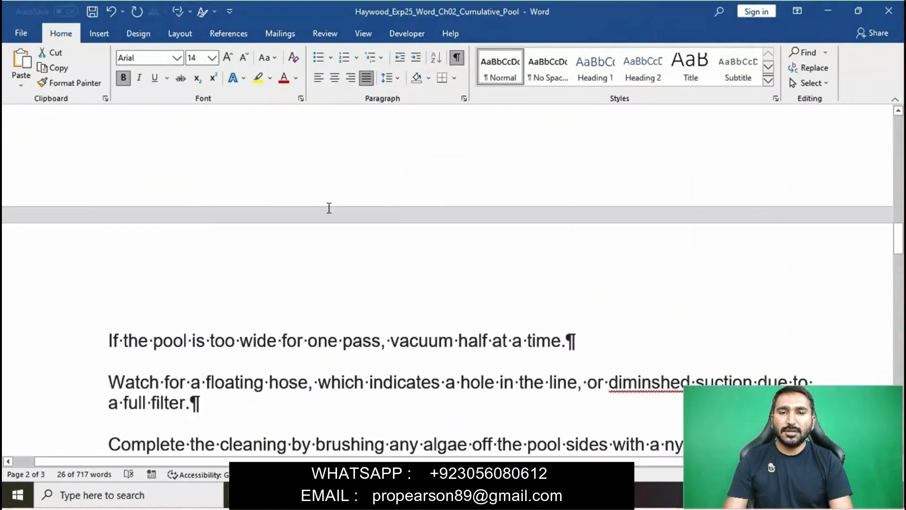
scroll(329, 207, "up", 5)
scroll(327, 206, "down", 4)
left_click(412, 282)
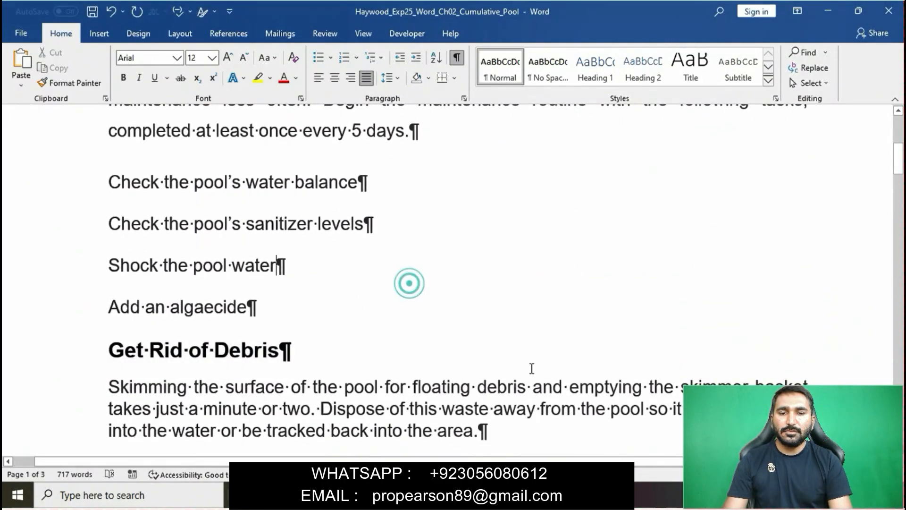
Highlight the step 5 text in the instructions document in yellow, and select its sentence about the four paragraphs preceding Get Rid of Debris.
mouse_move(448, 496)
left_click(415, 431)
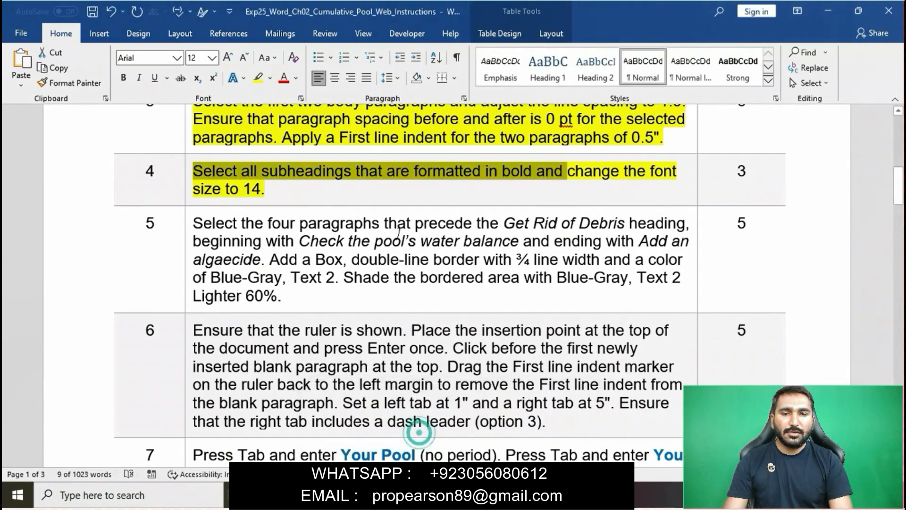
left_click(373, 194)
scroll(227, 189, "down", 1)
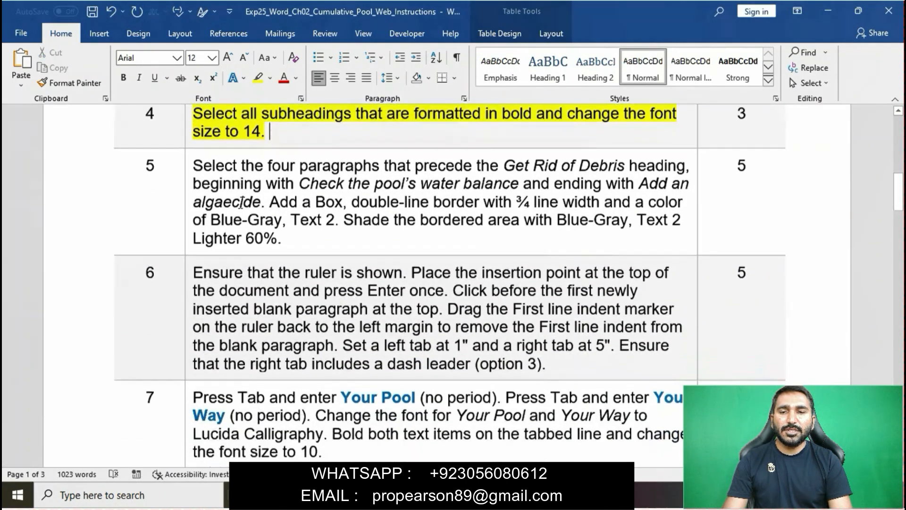
left_click(191, 162)
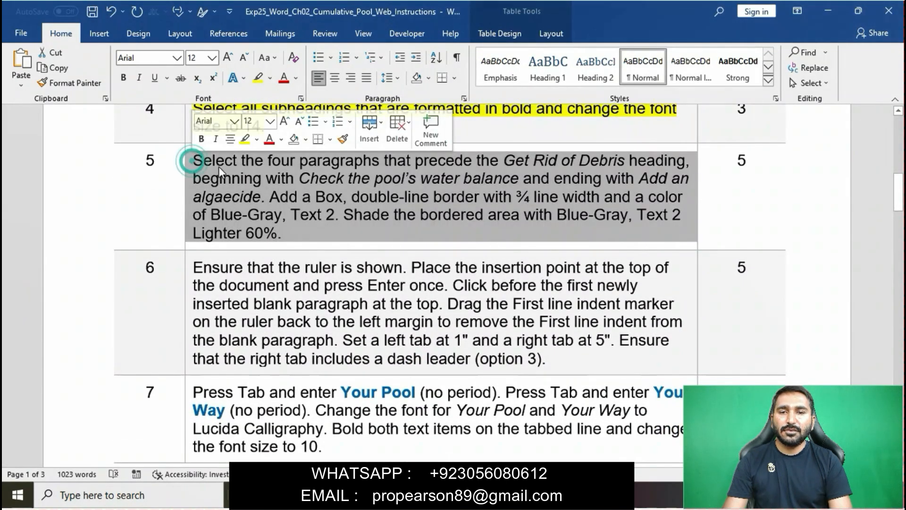
left_click(246, 142)
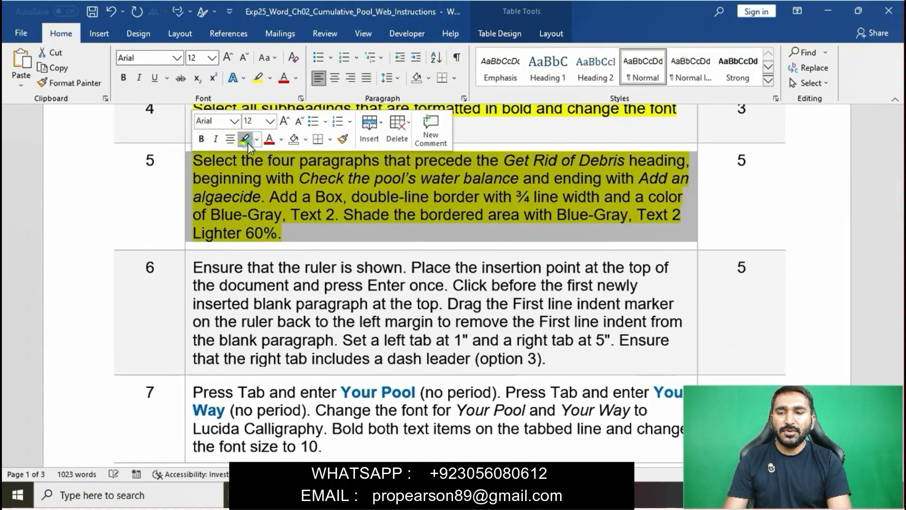
left_click(297, 183)
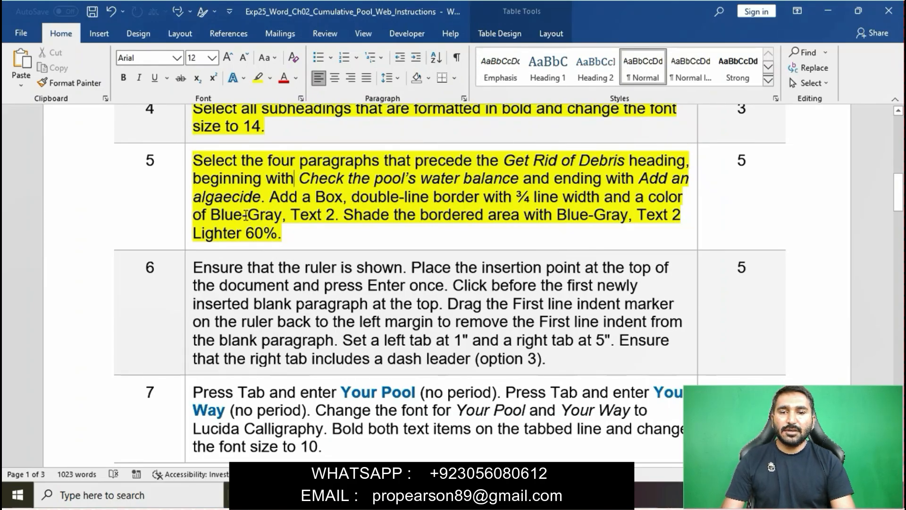
left_click_drag(196, 160, 264, 202)
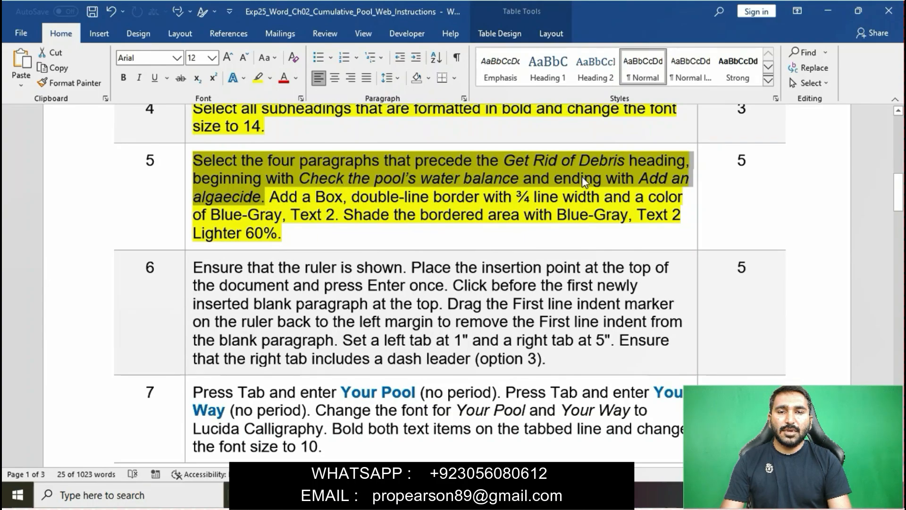
Switch to the pool document and select the four paragraphs from "Check the pool's water balance" through "Add an algaecide".
mouse_move(601, 496)
left_click(647, 443)
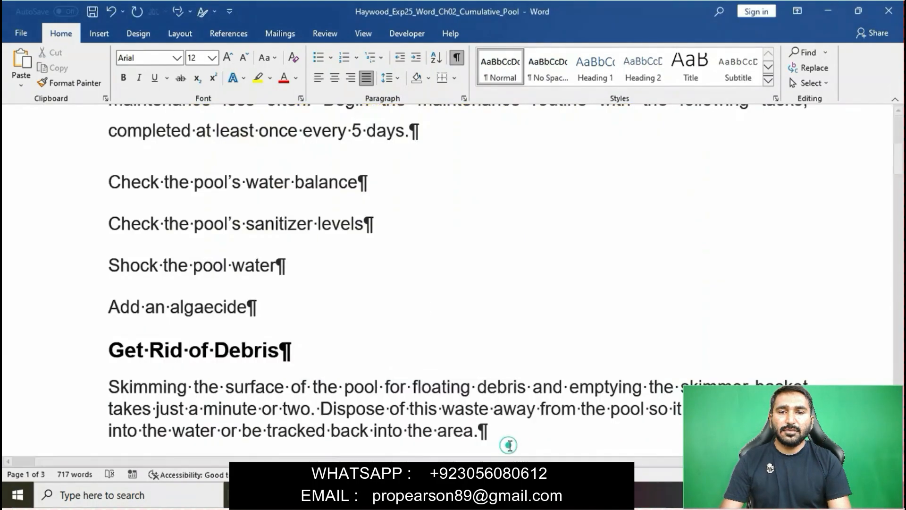
scroll(413, 283, "up", 4)
scroll(413, 282, "up", 3)
scroll(413, 282, "down", 5)
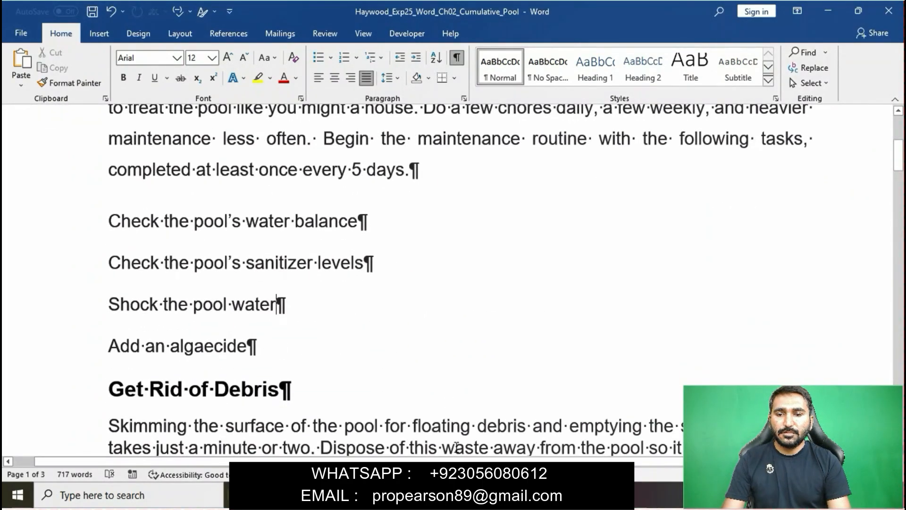
mouse_move(602, 495)
left_click(420, 433)
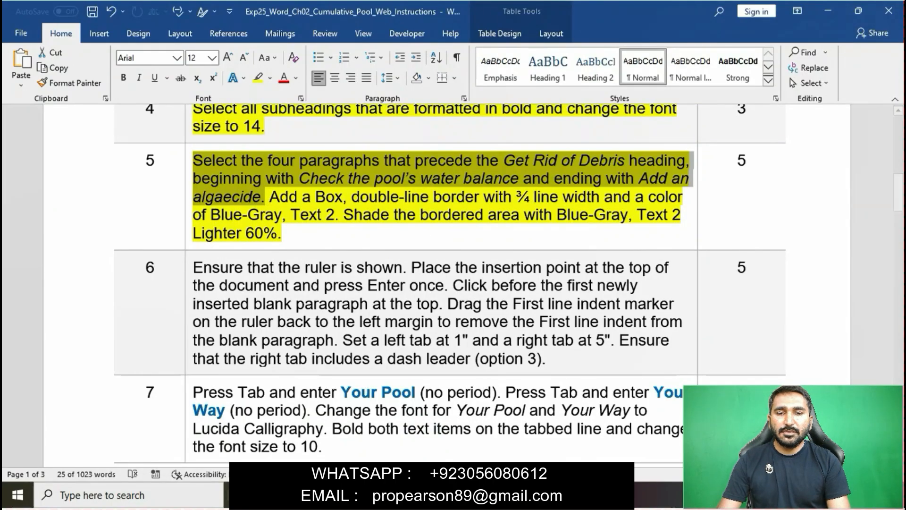
mouse_move(601, 496)
left_click(507, 423)
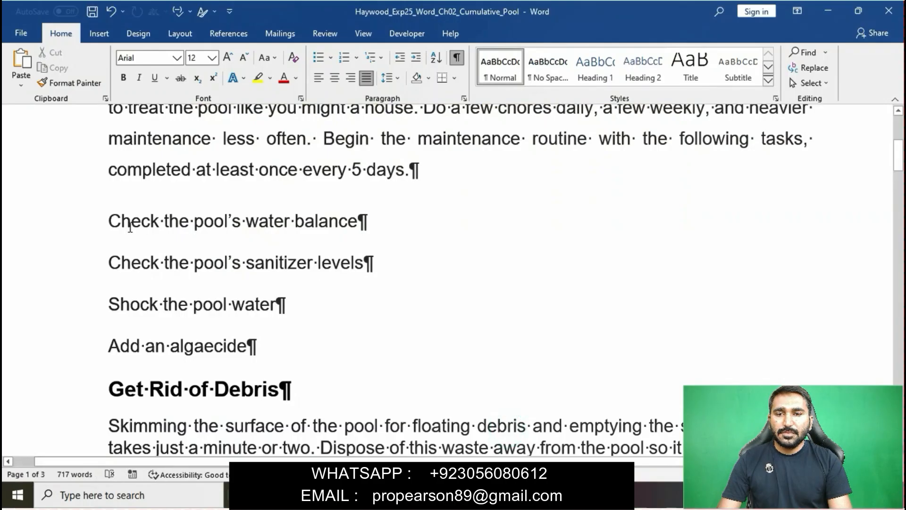
left_click_drag(108, 222, 257, 349)
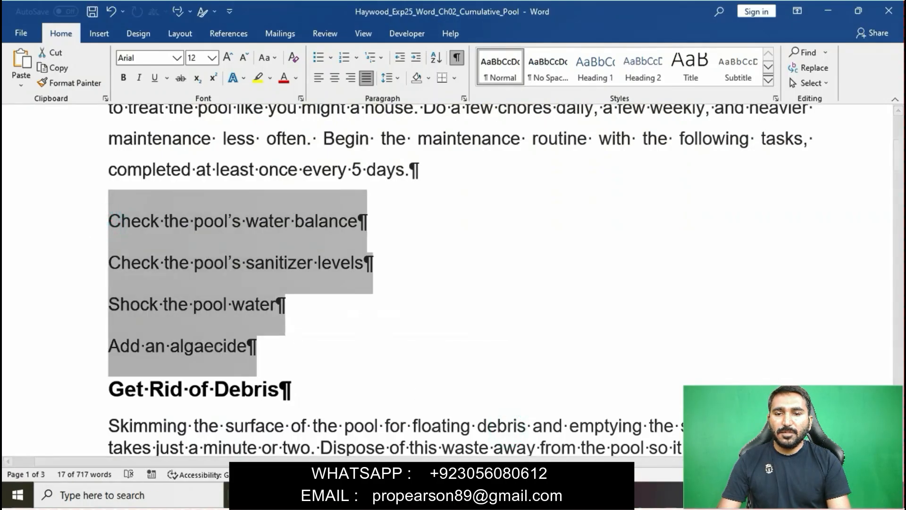
Switch to the instructions document and select step 5's wording about a Box, double-line border with ¾ line width.
mouse_move(450, 496)
left_click(412, 446)
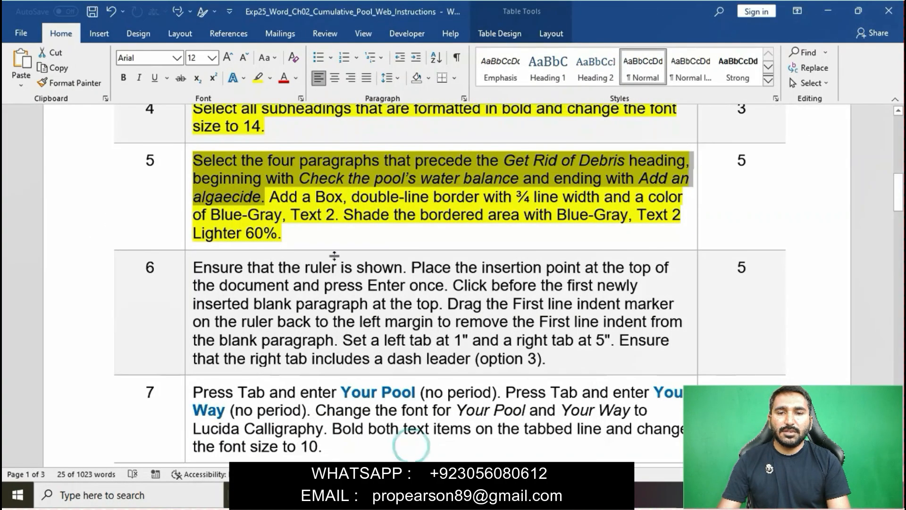
left_click_drag(269, 197, 561, 198)
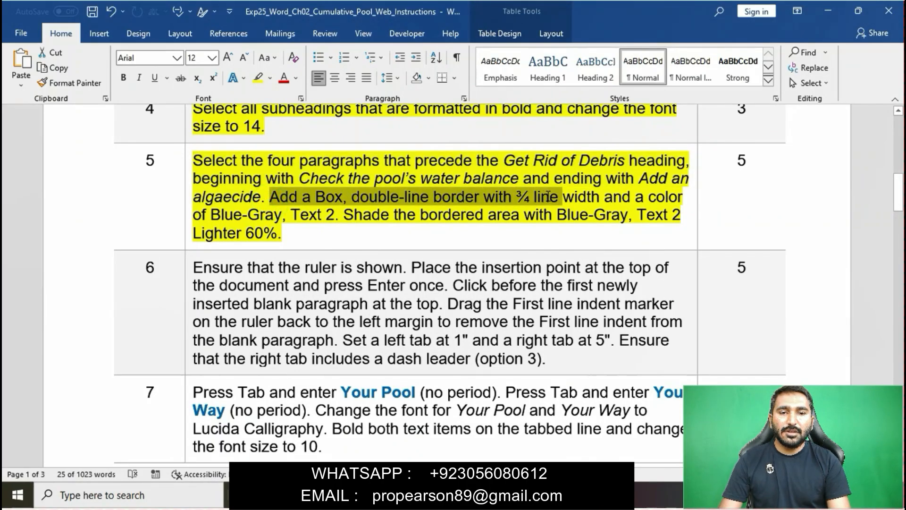
In the pool document, open Borders and Shading for the four selected paragraphs and choose the Box setting with a double-line style.
mouse_move(450, 495)
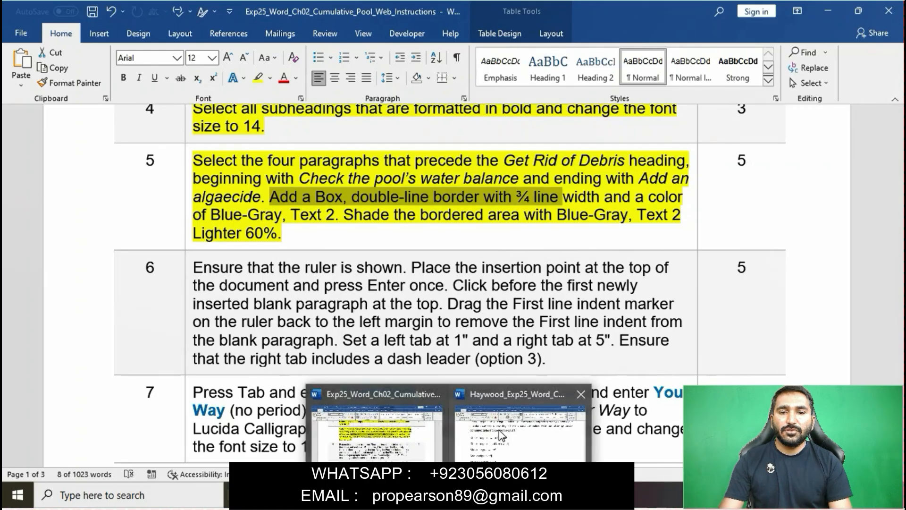
left_click(499, 428)
left_click(455, 78)
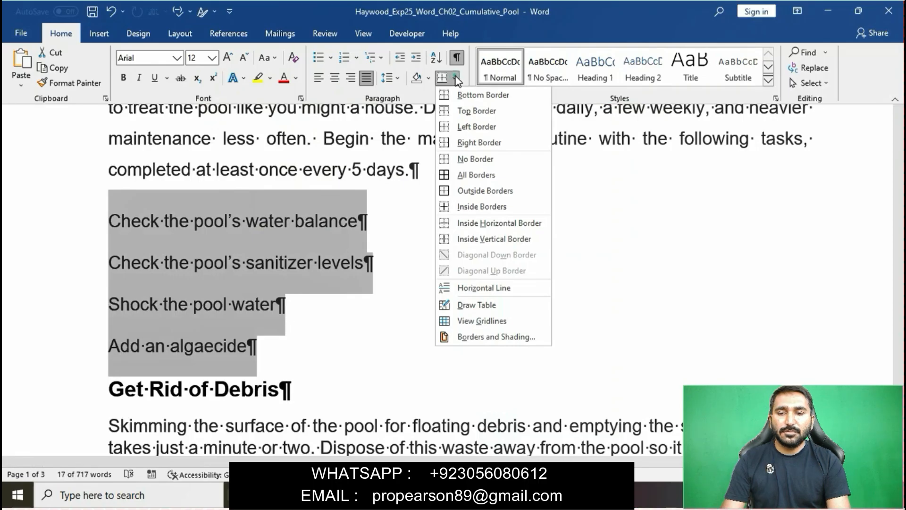
left_click(521, 333)
left_click(302, 195)
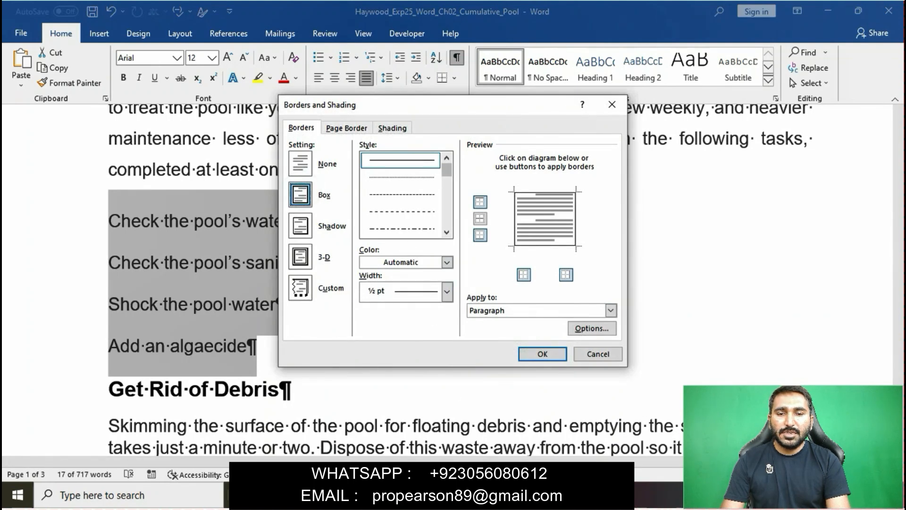
mouse_move(446, 494)
mouse_move(420, 435)
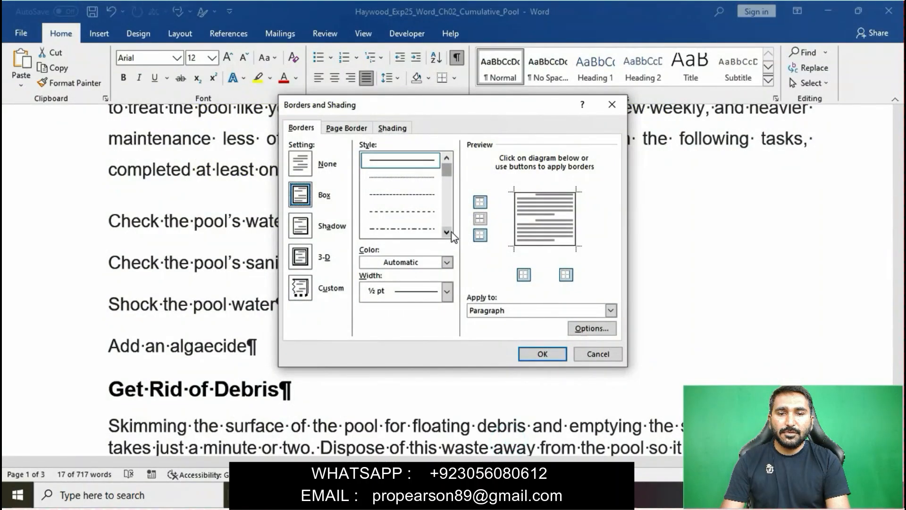
left_click(448, 232)
left_click(448, 232)
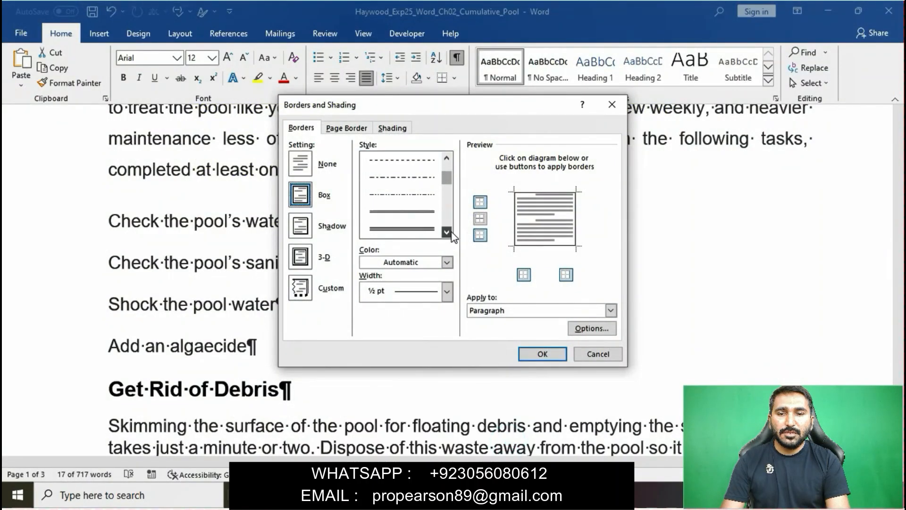
left_click(427, 224)
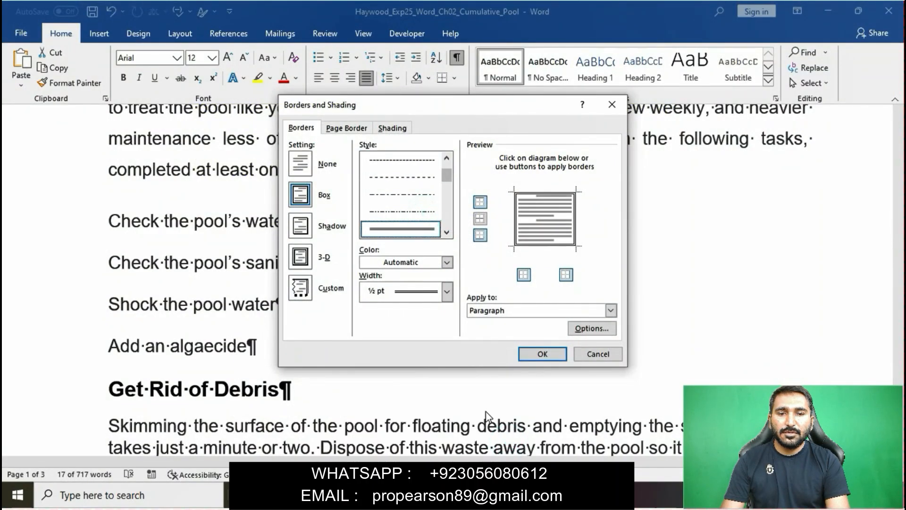
Set the double-line border's width to ¾ pt and its color to Blue-Gray, Text 2.
mouse_move(448, 496)
mouse_move(431, 455)
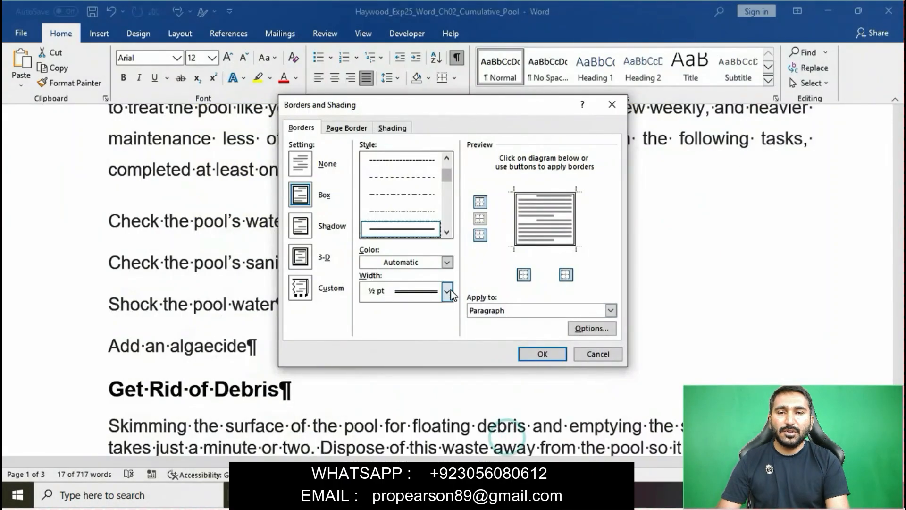
left_click(446, 291)
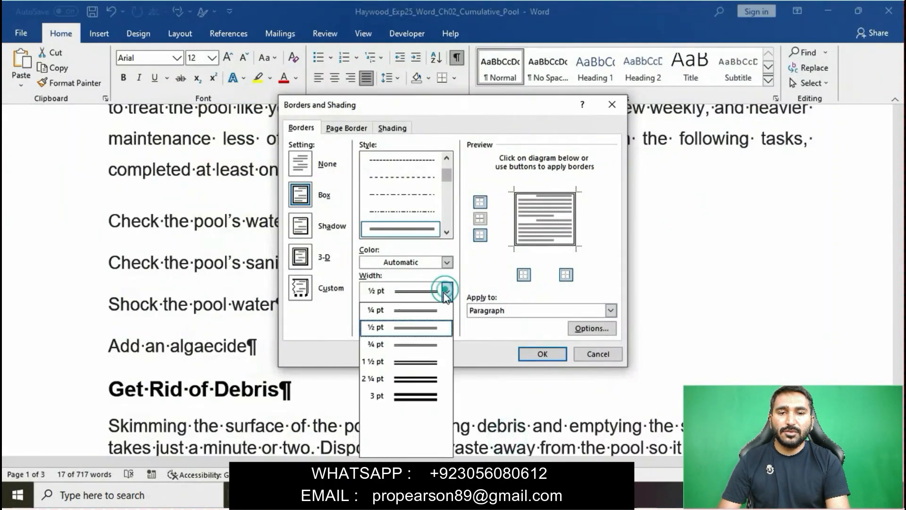
left_click(419, 330)
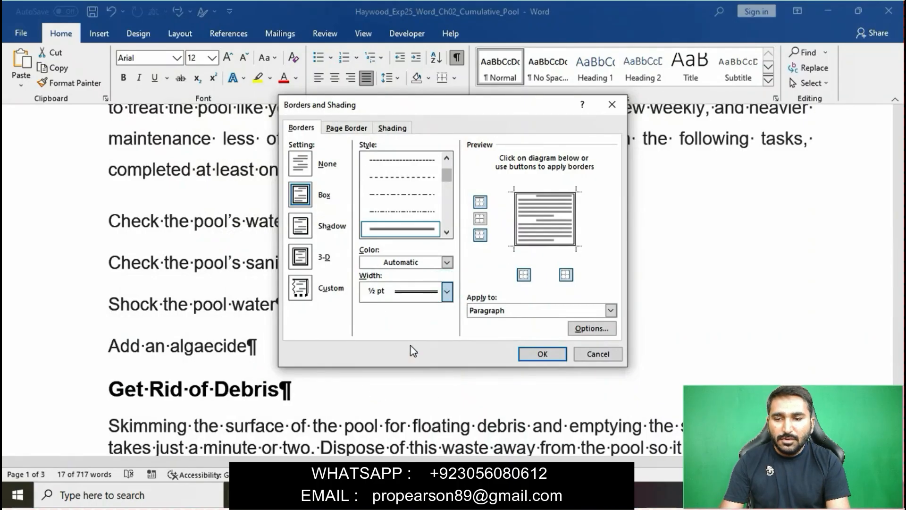
key("Down")
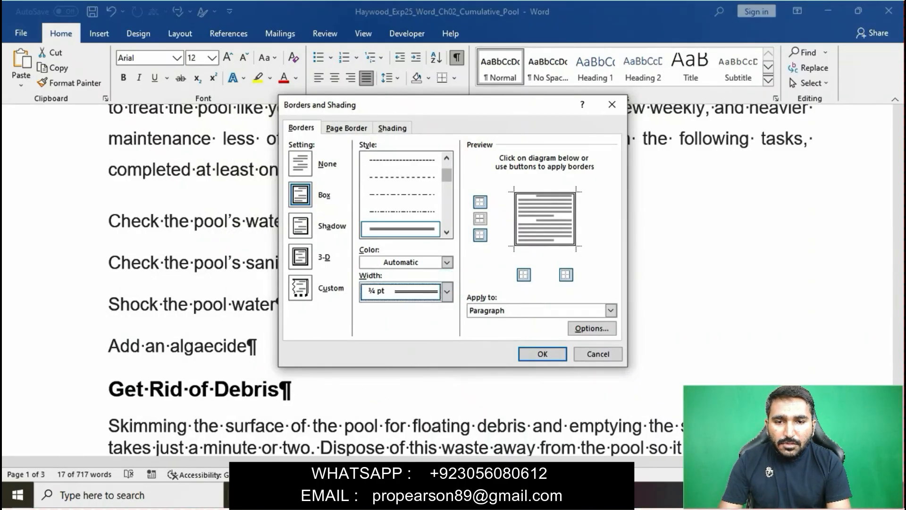
mouse_move(448, 496)
mouse_move(375, 424)
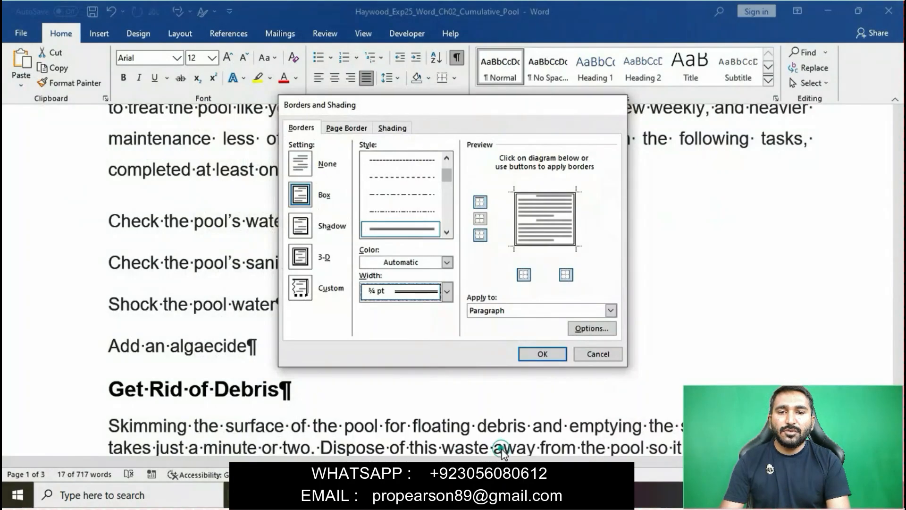
left_click(448, 262)
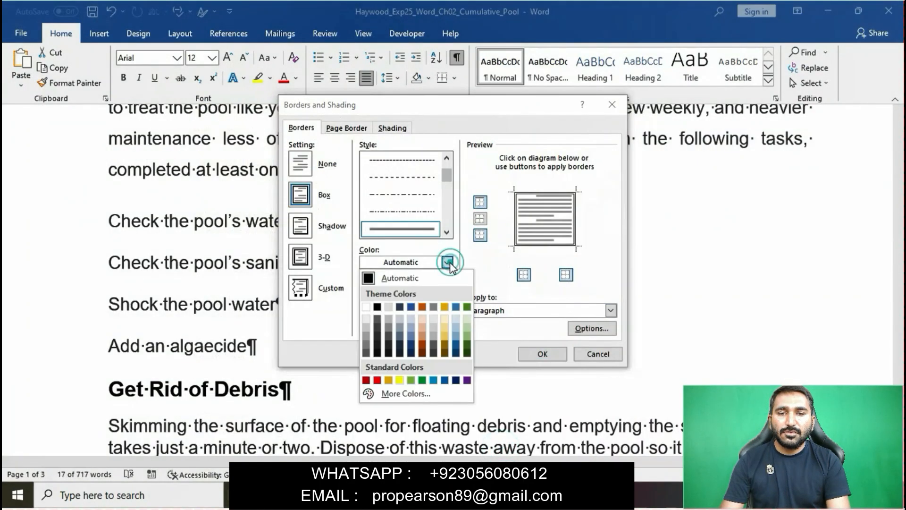
left_click(400, 308)
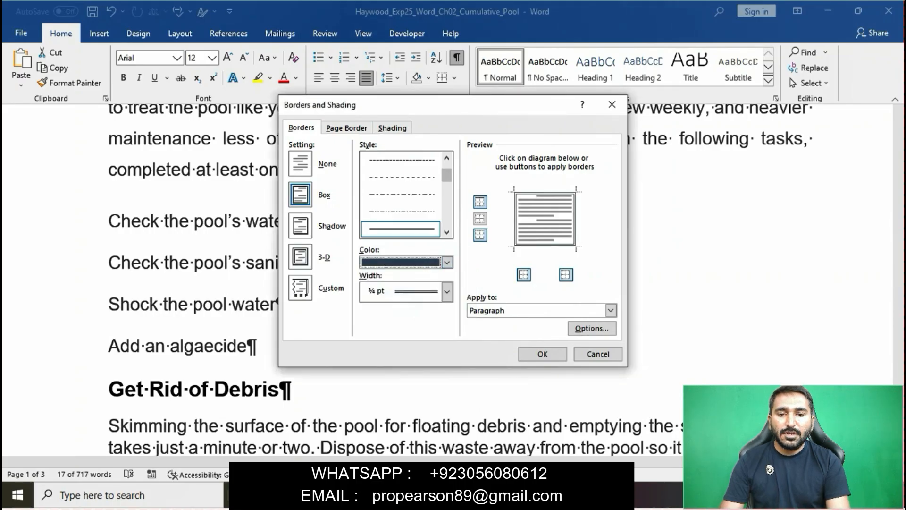
Set the shading fill to Blue-Gray, Text 2, Lighter 60%, apply the border and shading to the four paragraphs, and deselect them.
mouse_move(426, 443)
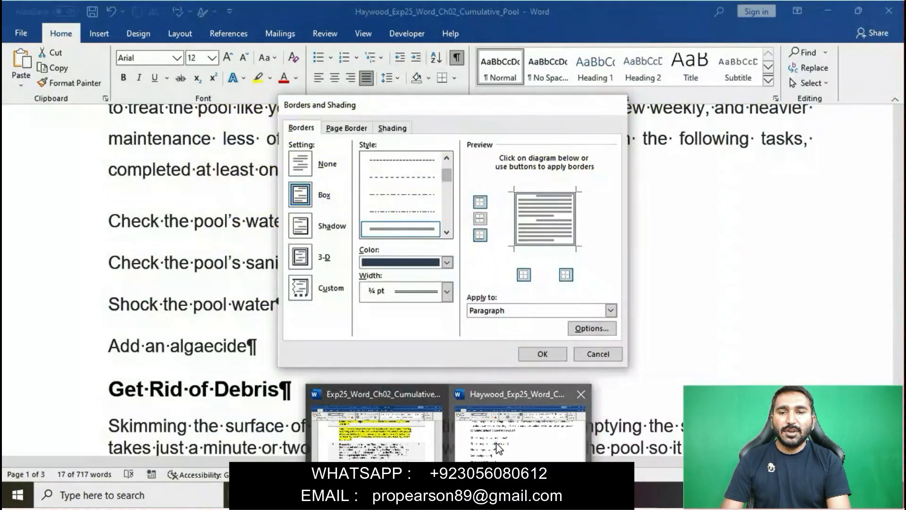
left_click(495, 443)
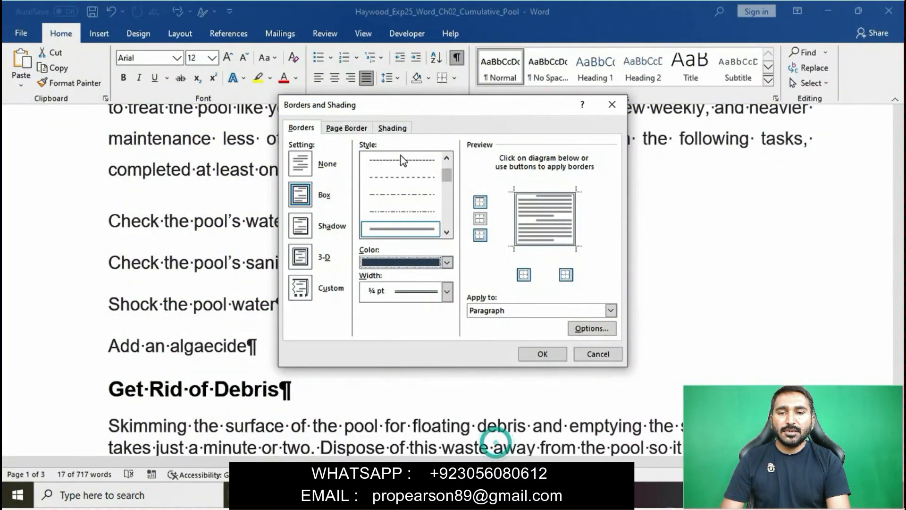
left_click(392, 128)
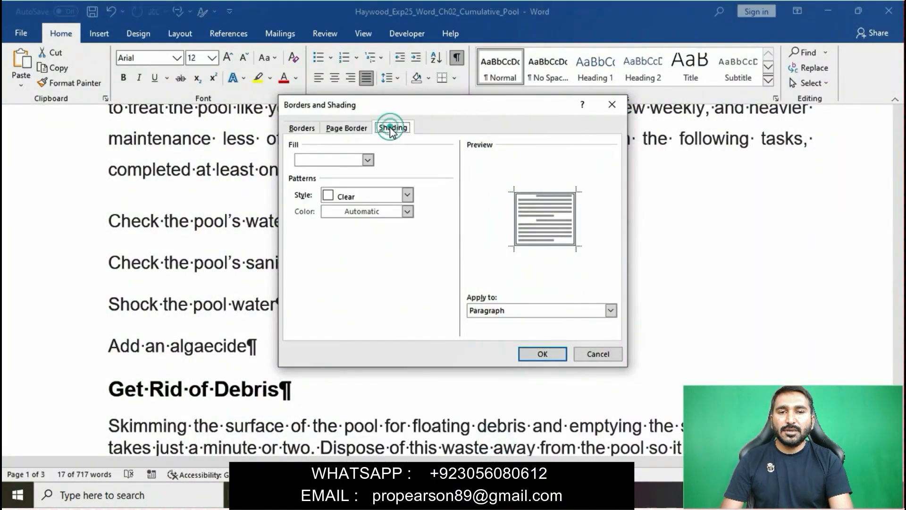
left_click(368, 159)
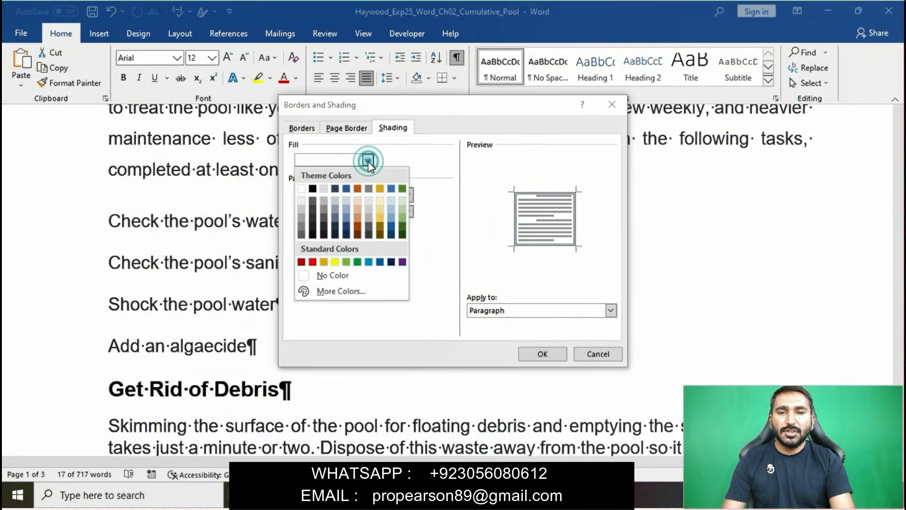
left_click(337, 211)
left_click(541, 355)
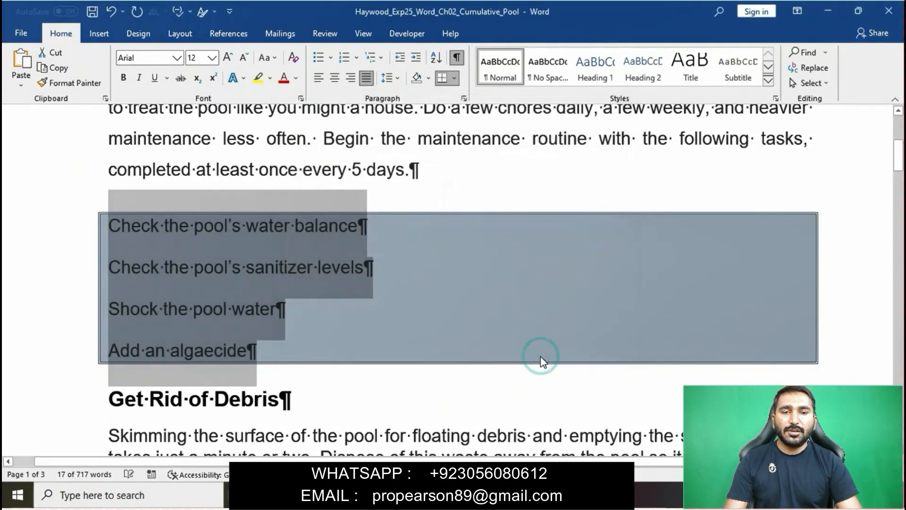
left_click(442, 283)
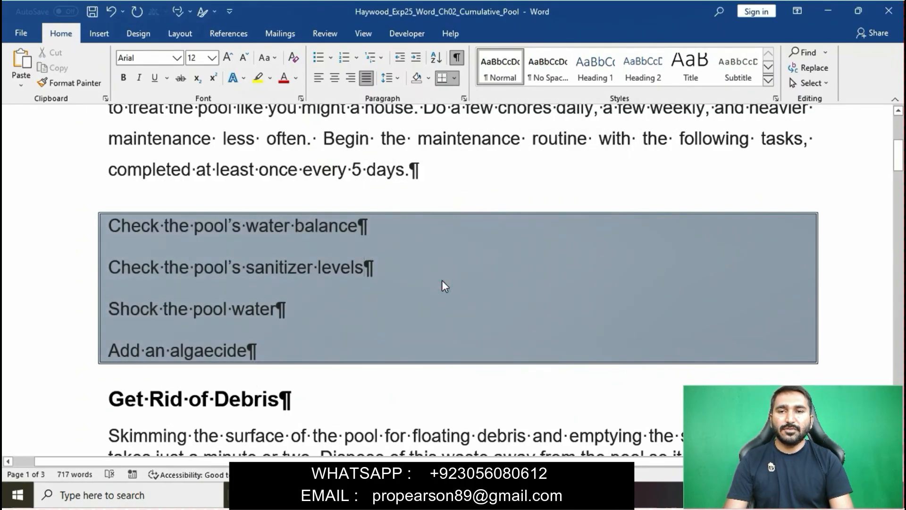
Highlight the step 6 text in the instructions document in yellow, and select its wording about ensuring that the ruler is shown.
mouse_move(443, 495)
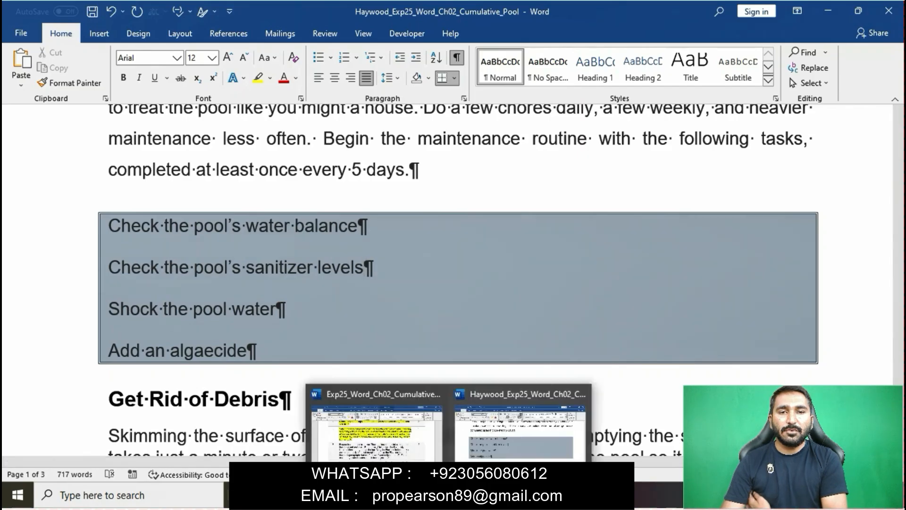
left_click(416, 444)
scroll(393, 252, "down", 1)
left_click(390, 231)
scroll(390, 231, "down", 3)
scroll(391, 222, "down", 1)
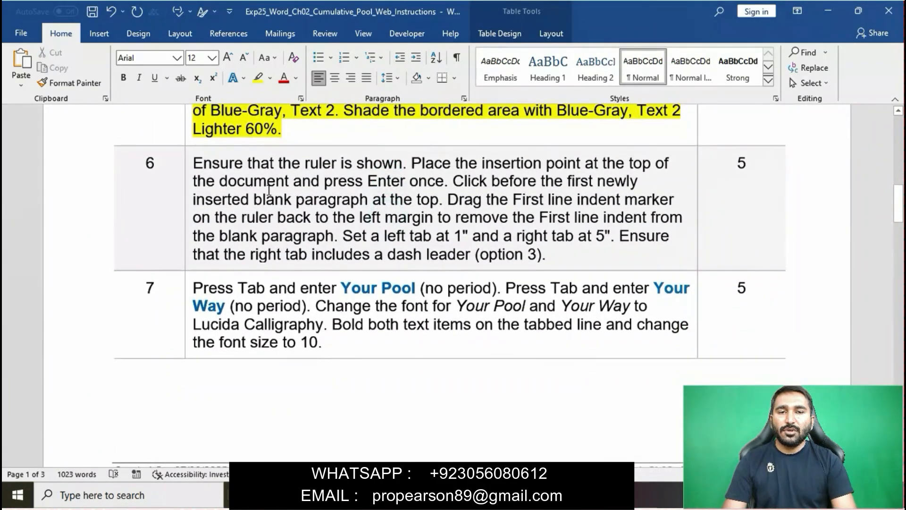
left_click(187, 168)
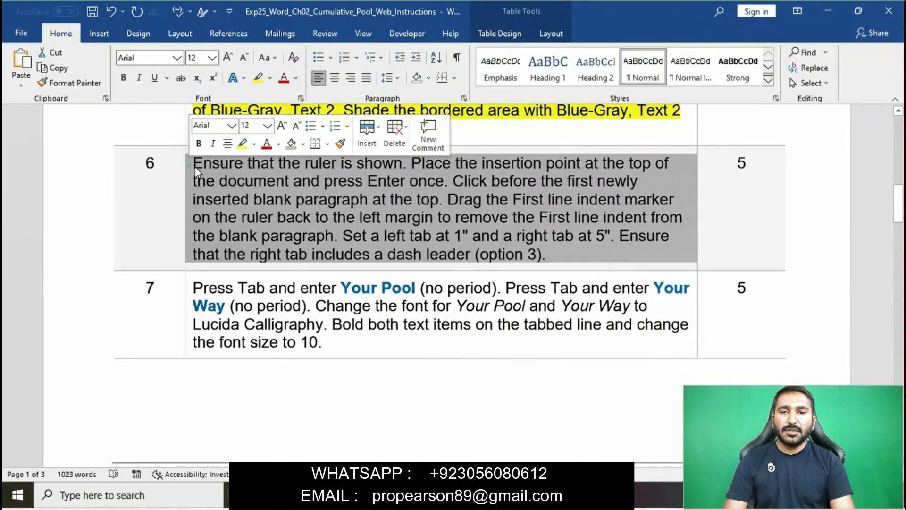
left_click(240, 149)
scroll(283, 197, "up", 1, "ctrl")
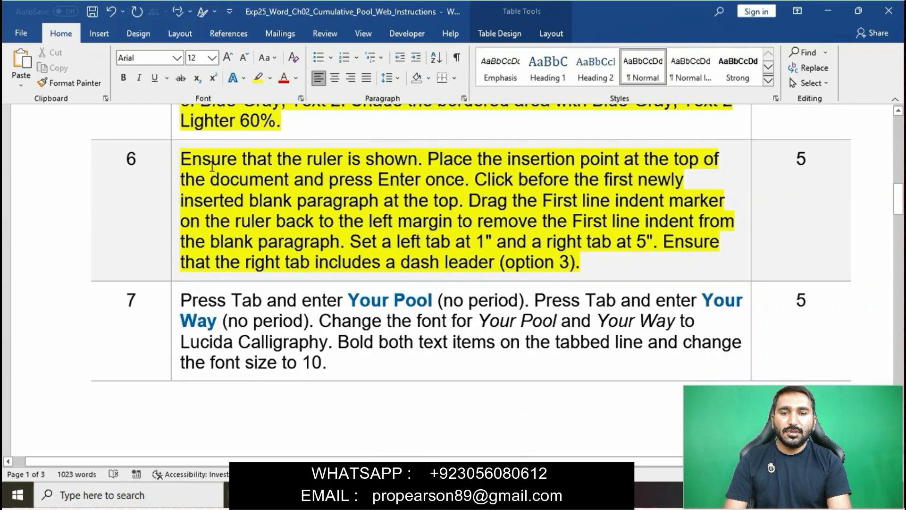
left_click_drag(181, 159, 418, 161)
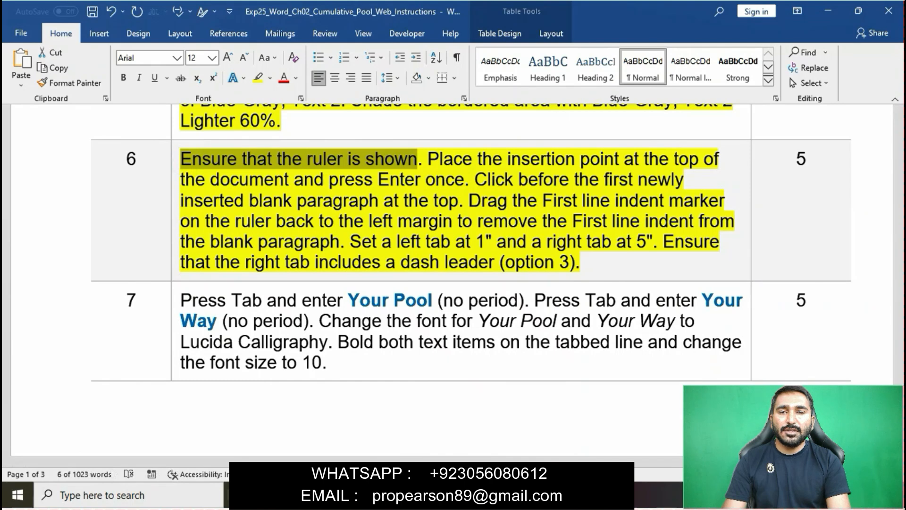
Switch to the pool document, return to its beginning, and show the ruler.
mouse_move(449, 495)
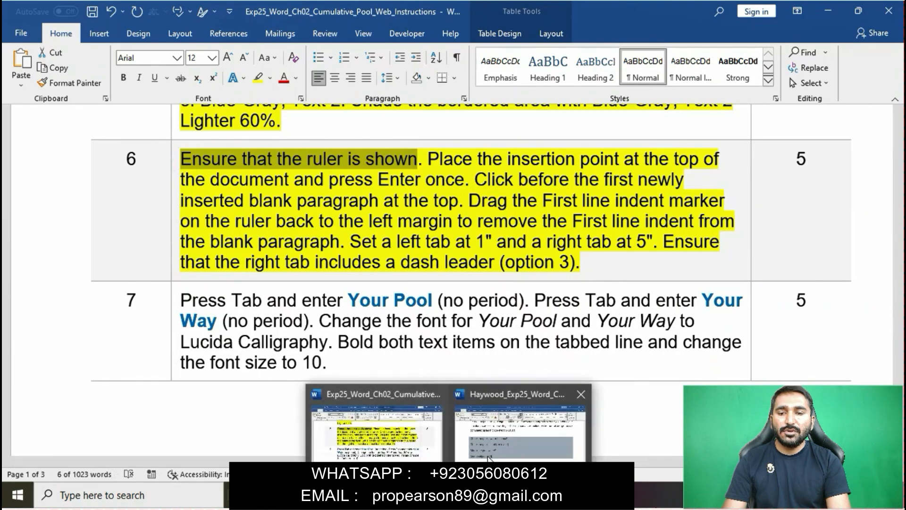
left_click(520, 425)
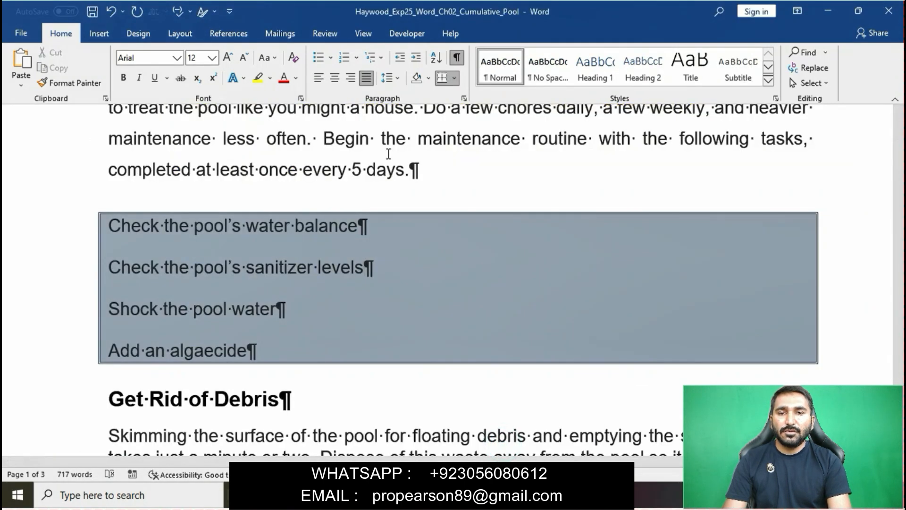
scroll(388, 154, "down", 15)
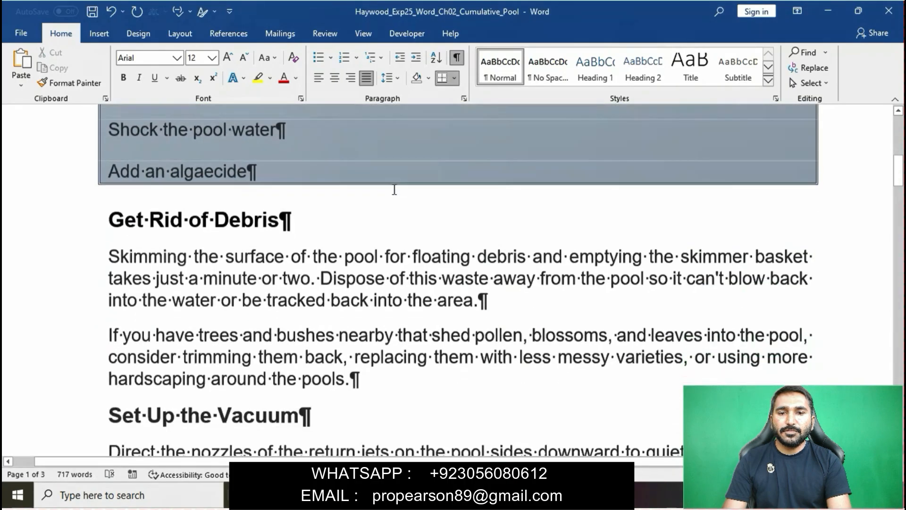
scroll(394, 189, "down", 15)
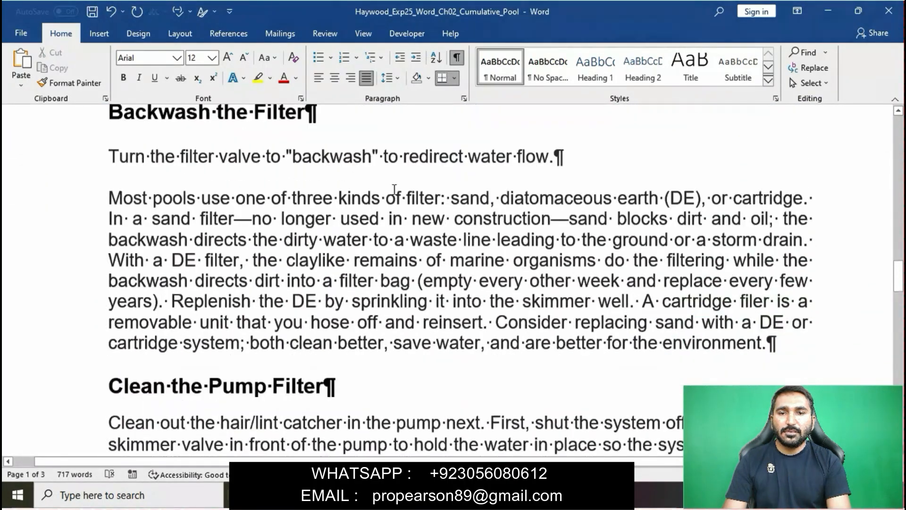
scroll(394, 189, "up", 20)
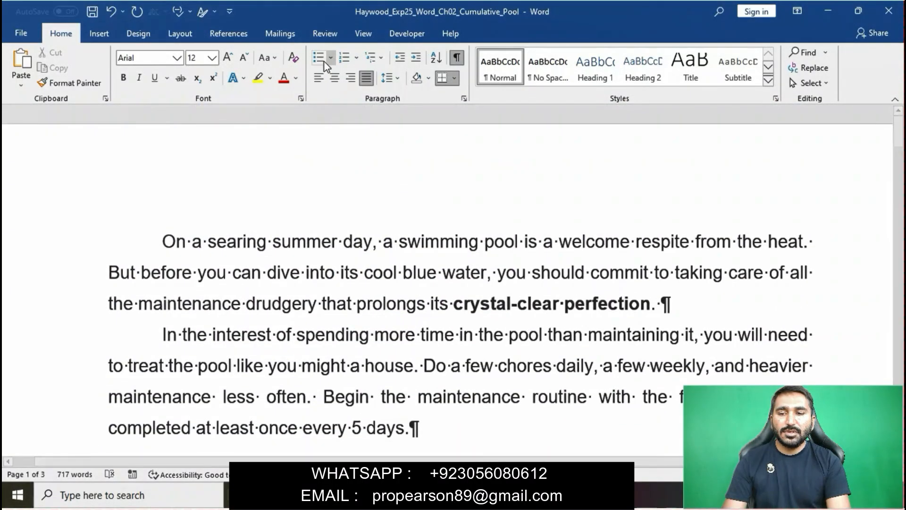
left_click(364, 34)
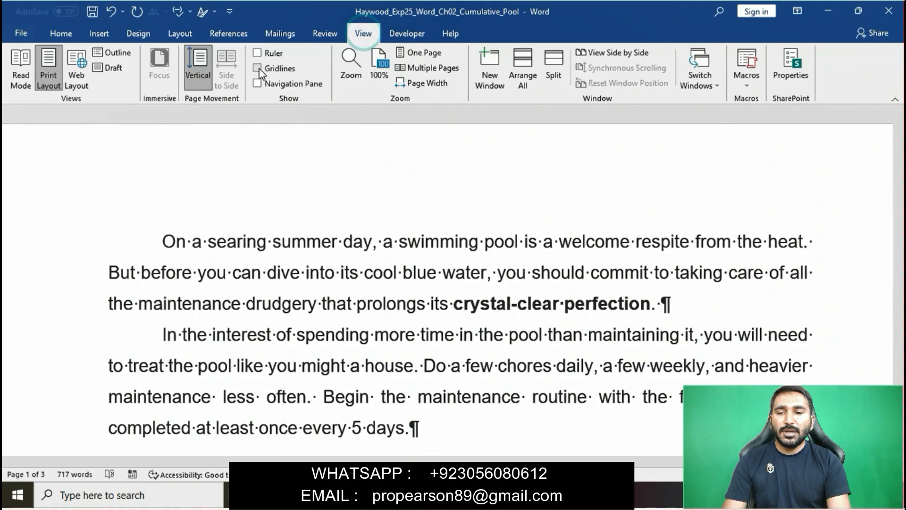
left_click(257, 53)
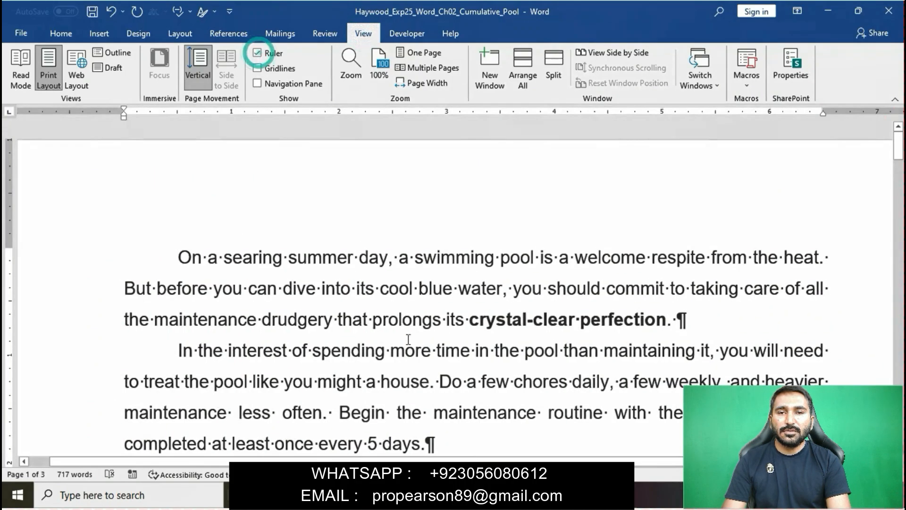
Switch to the instructions document and select step 6's sentence about placing the insertion point at the top of the document.
mouse_move(420, 496)
left_click(416, 446)
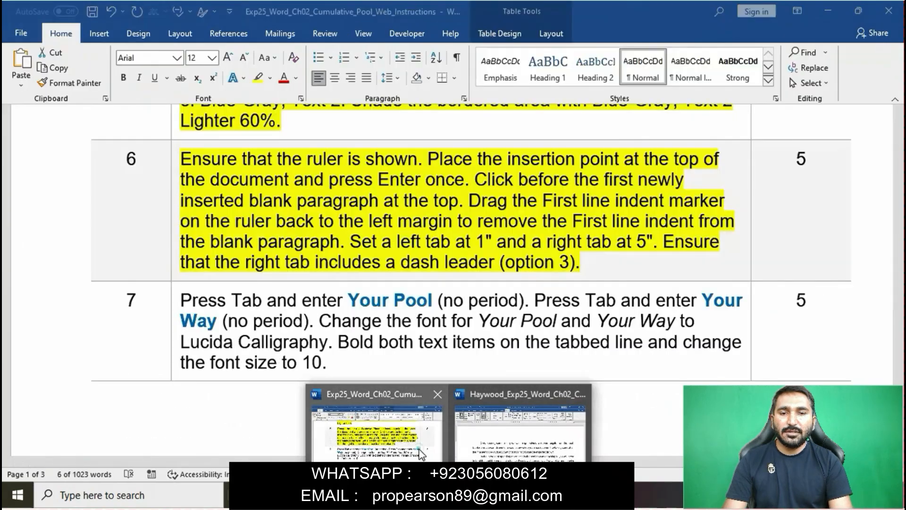
left_click_drag(427, 160, 464, 180)
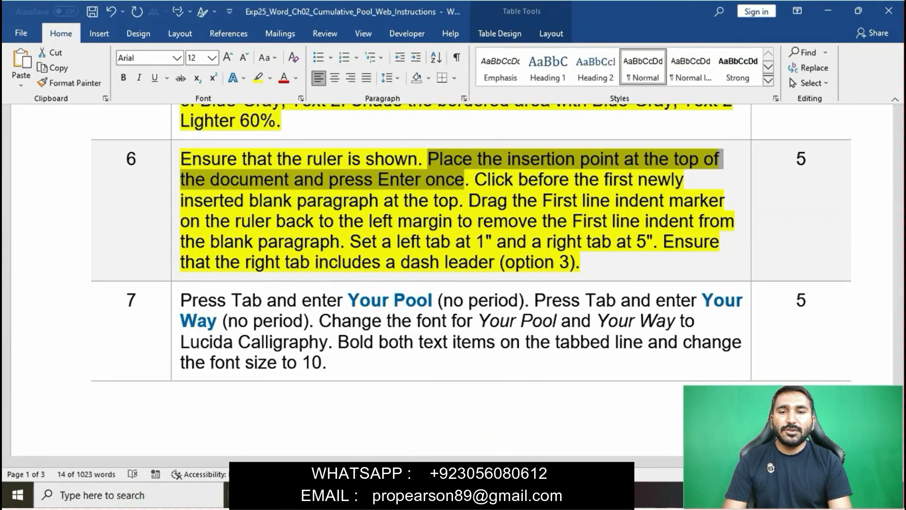
Switch to the pool document, insert one blank paragraph at its very beginning, and remove the first line indent from that blank paragraph.
mouse_move(448, 495)
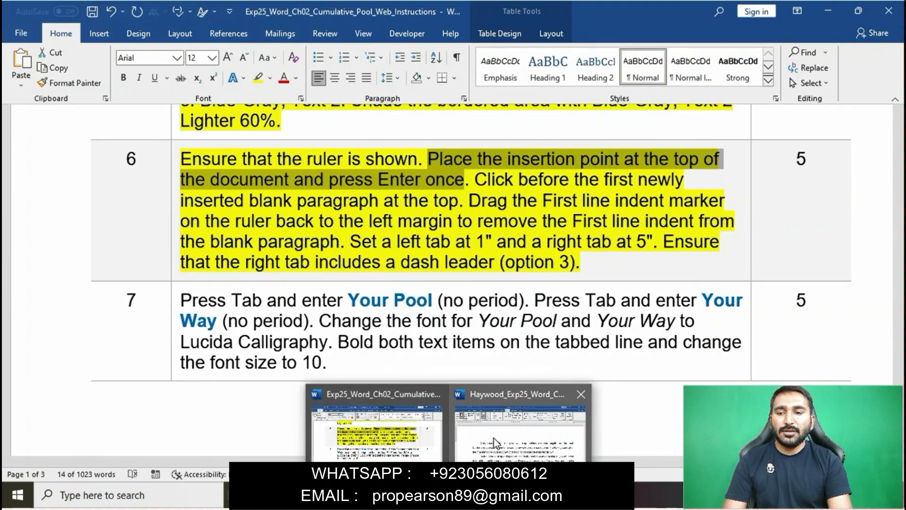
left_click(495, 443)
left_click(170, 204)
key("Return")
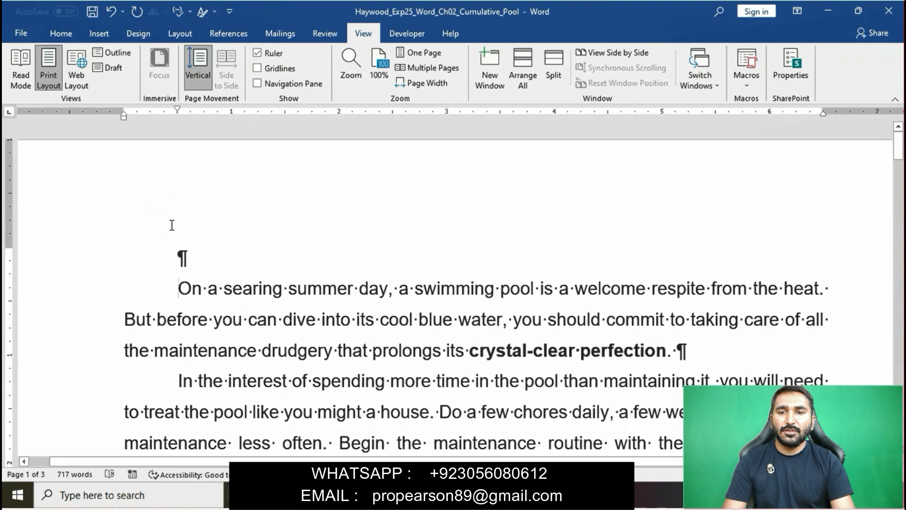
left_click(178, 260)
key("BackSpace")
Switch to the instructions document and select step 6's wordings about removing the First line indent and setting a left tab at 1".
mouse_move(425, 495)
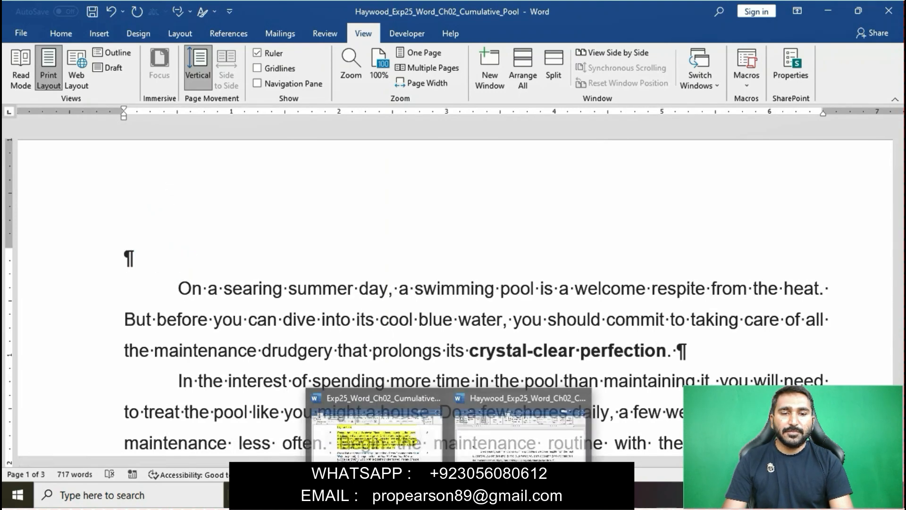
left_click(414, 451)
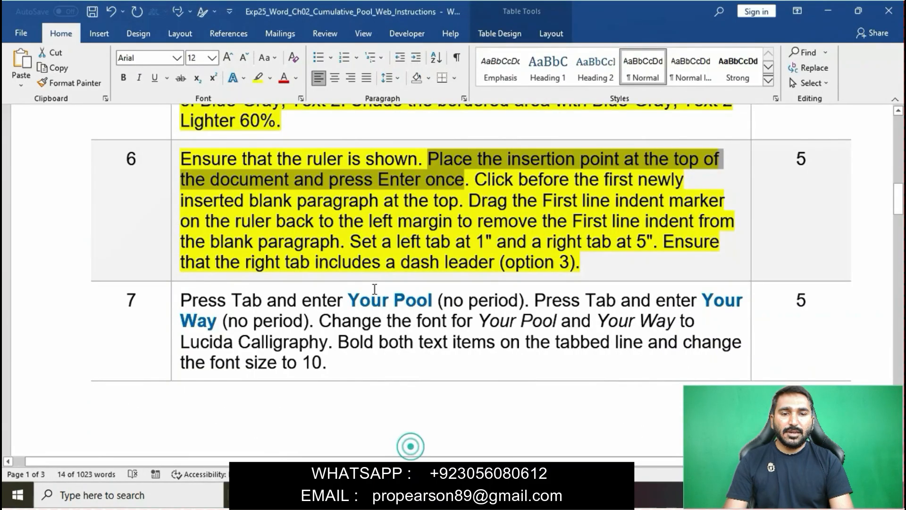
left_click(470, 185)
left_click_drag(469, 201, 365, 234)
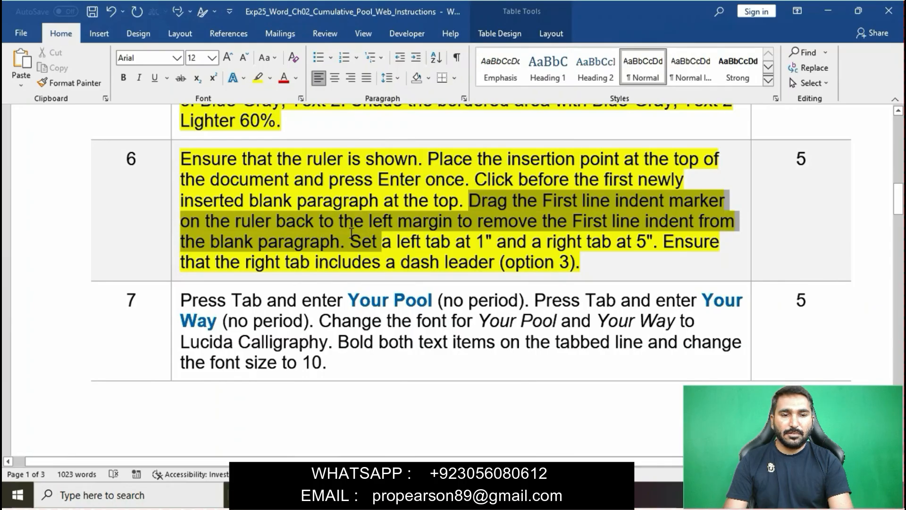
left_click_drag(351, 232, 485, 241)
left_click(351, 241)
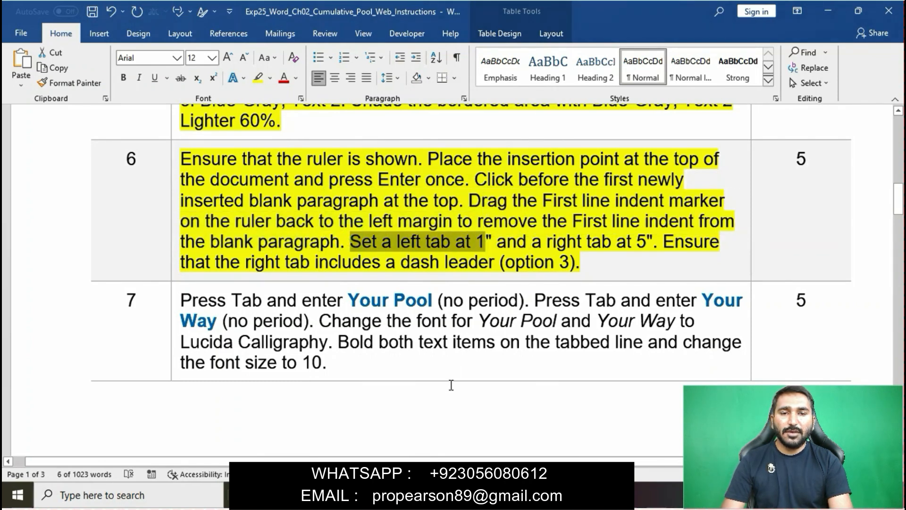
Switch to the pool document and set a left tab at 1" for the blank first paragraph.
mouse_move(465, 496)
left_click(549, 439)
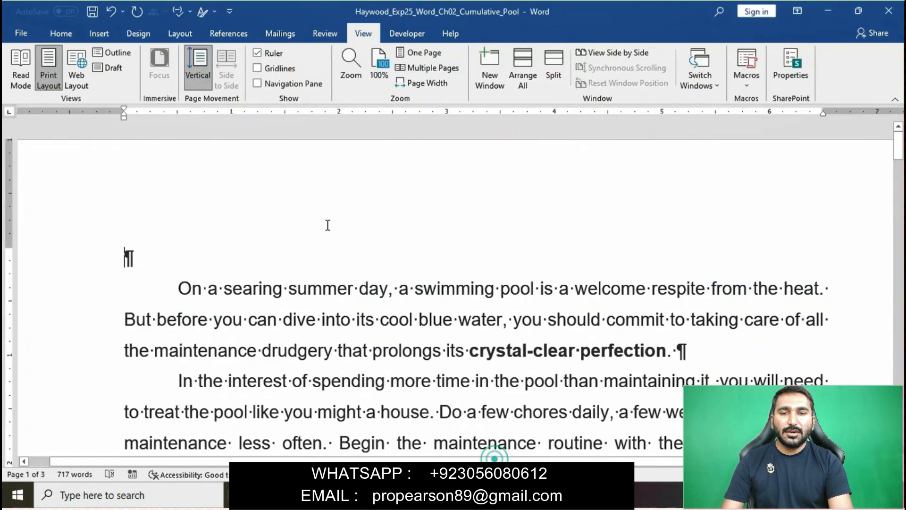
left_click(231, 113)
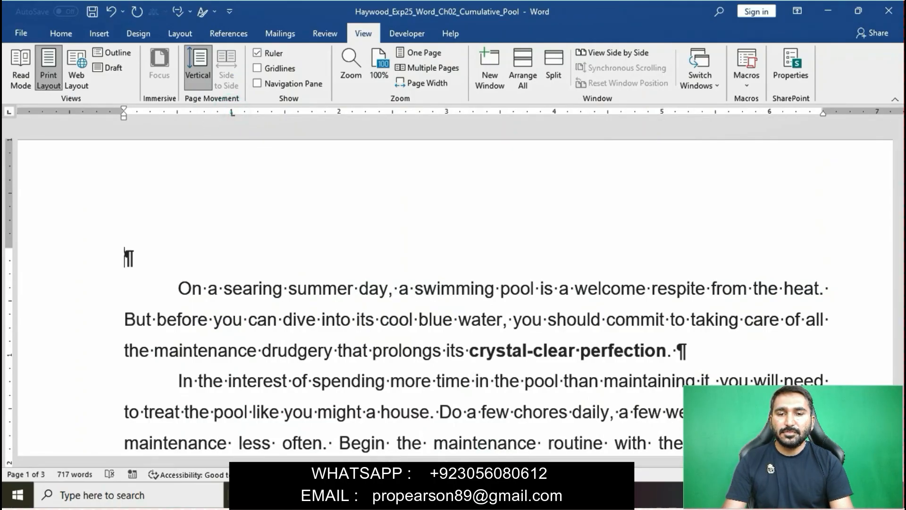
Switch to the instructions document and select step 6's wording about the right tab at 5".
mouse_move(465, 495)
left_click(415, 441)
left_click_drag(503, 245, 649, 240)
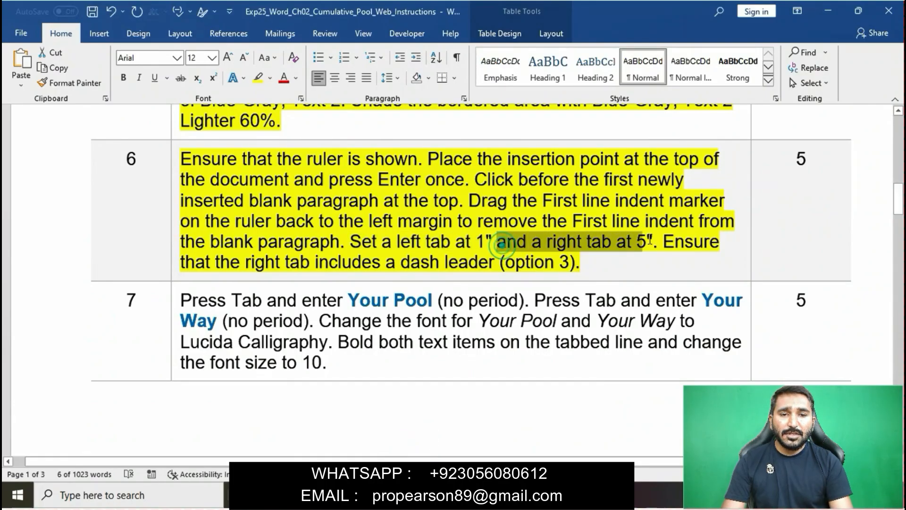
left_click_drag(649, 241, 661, 242)
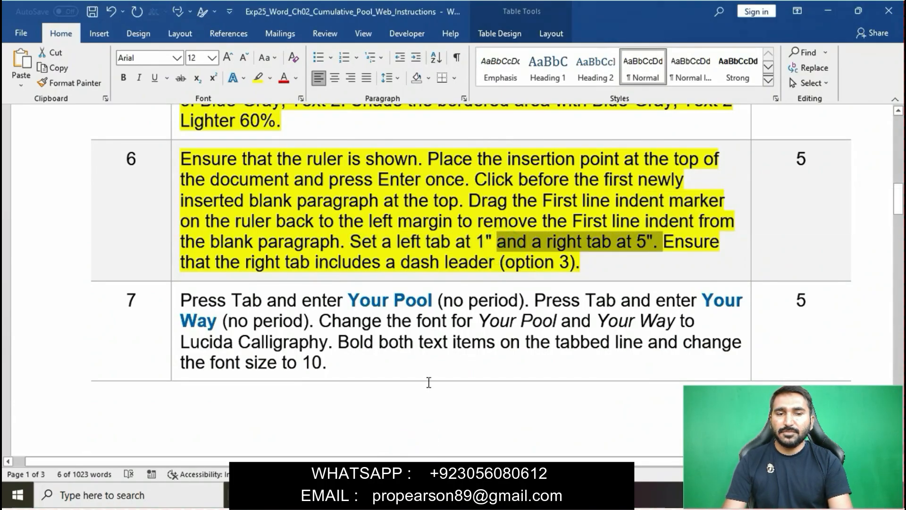
Switch to the pool document and set a right tab at 5" for the blank first paragraph.
mouse_move(464, 495)
left_click(483, 454)
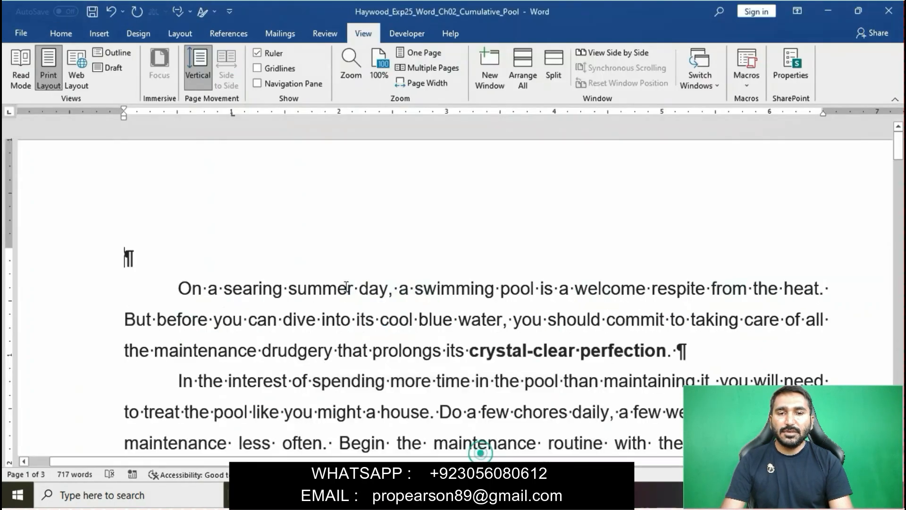
left_click(14, 115)
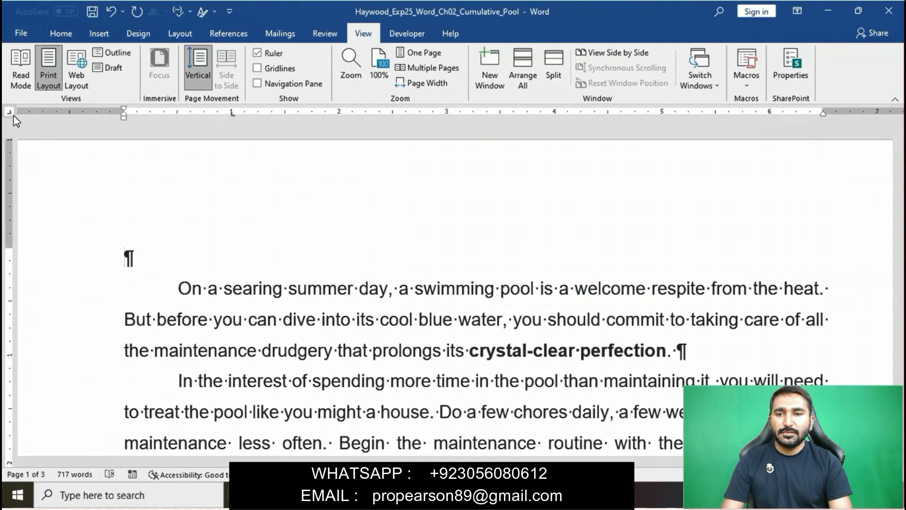
left_click(662, 113)
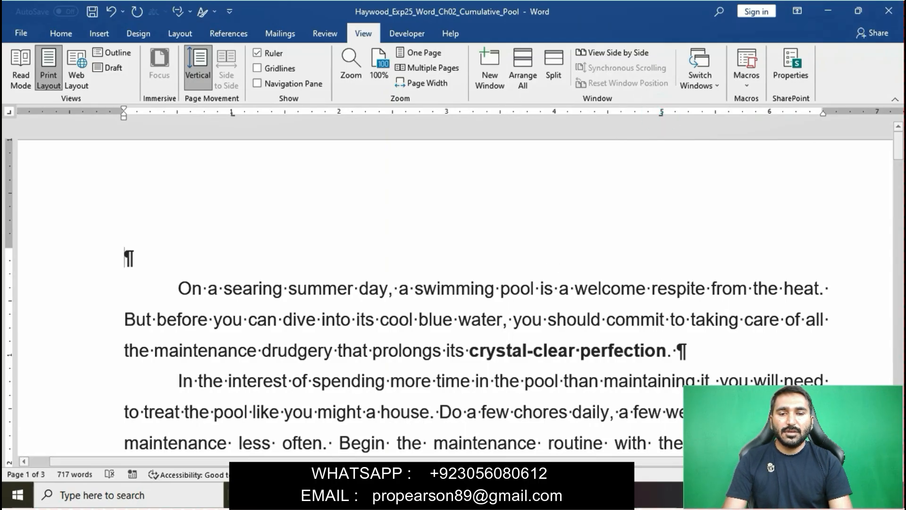
Switch to the instructions document and select step 6's sentence about the right tab's dash leader (option 3).
mouse_move(455, 495)
left_click(436, 283)
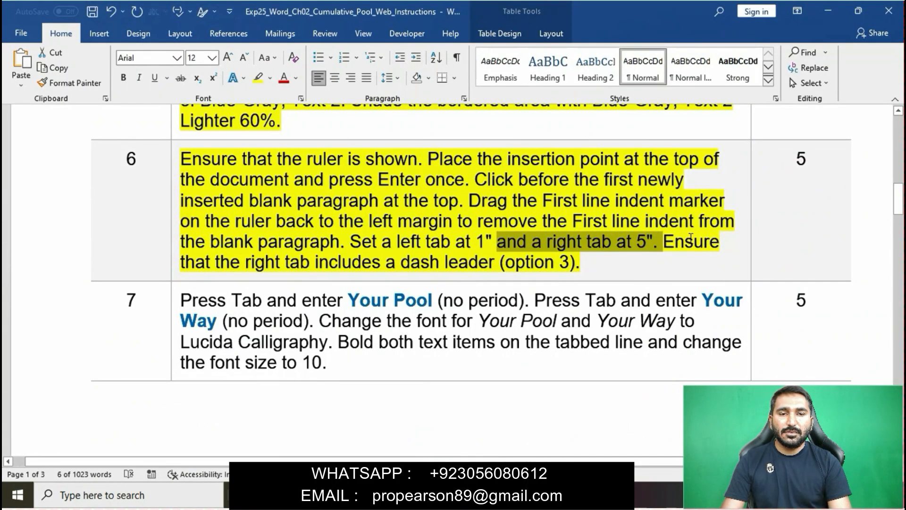
left_click_drag(670, 243, 684, 259)
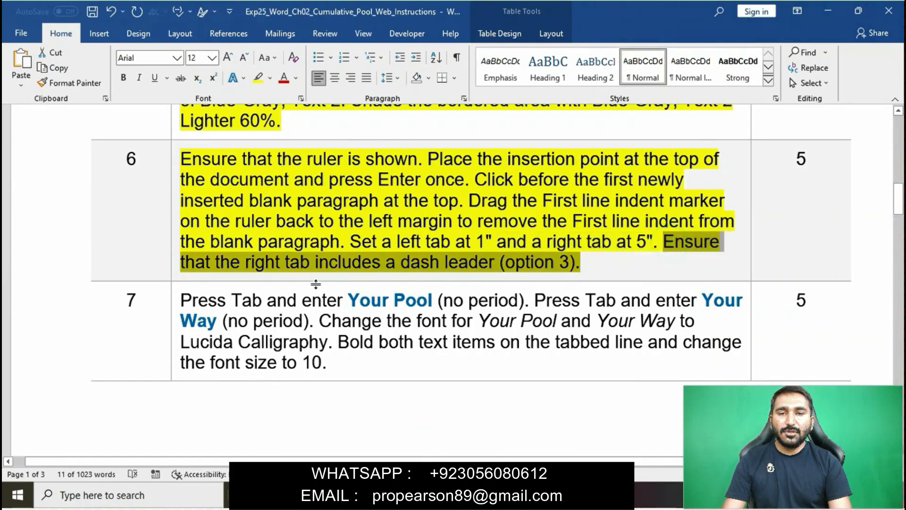
In the pool document's tab settings, give the 5" right tab of the blank first paragraph the dash leader, option 3.
mouse_move(455, 496)
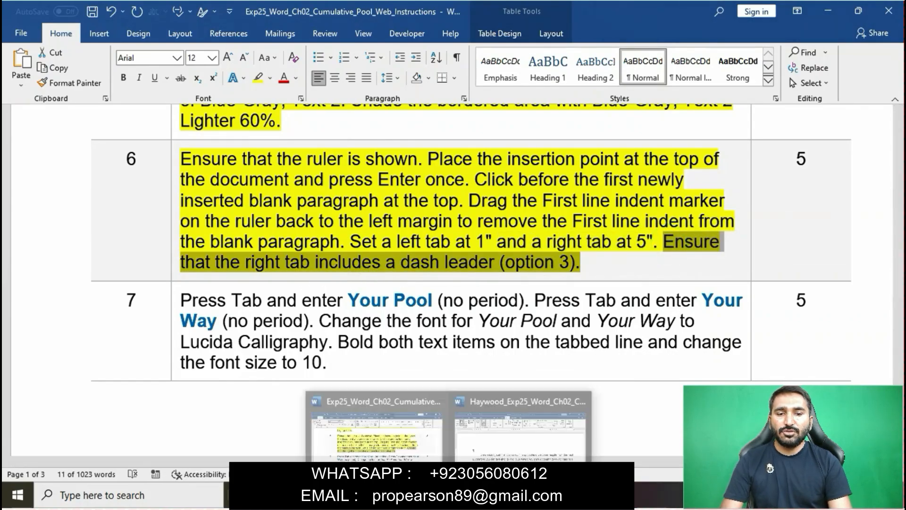
left_click(509, 454)
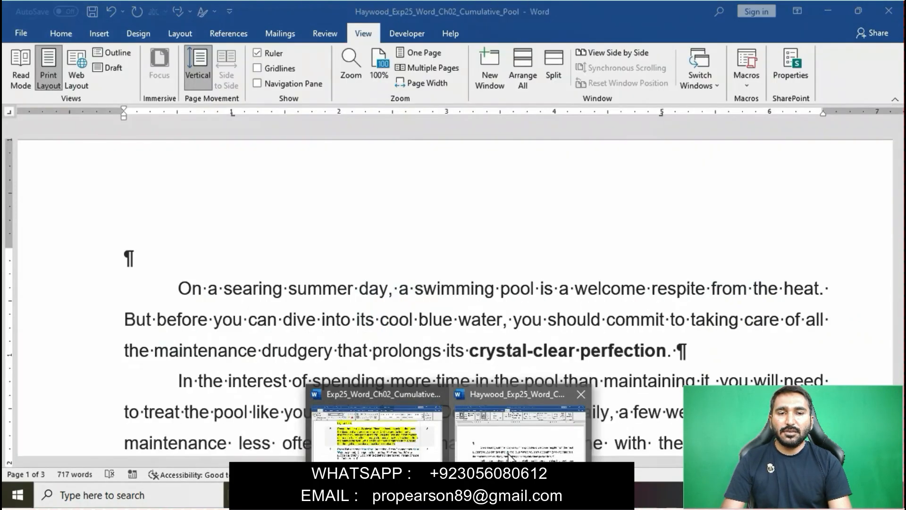
left_click(59, 31)
left_click(465, 99)
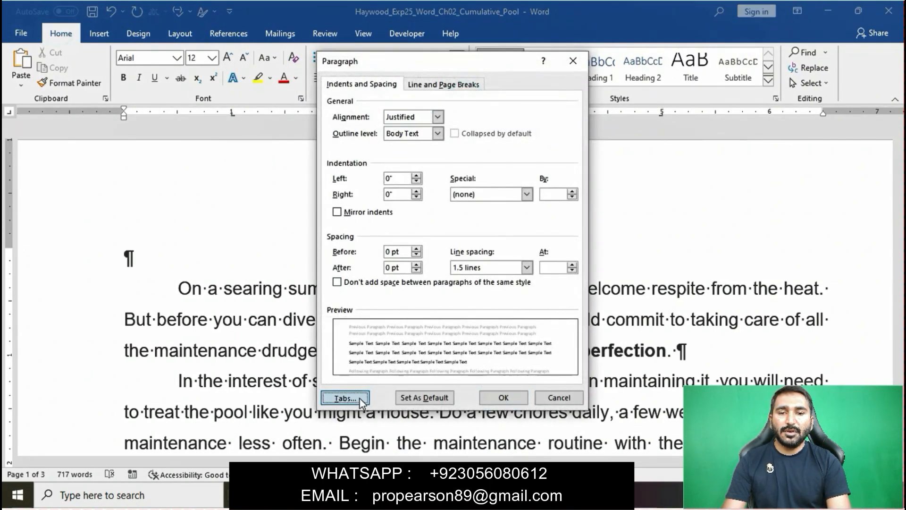
left_click(345, 398)
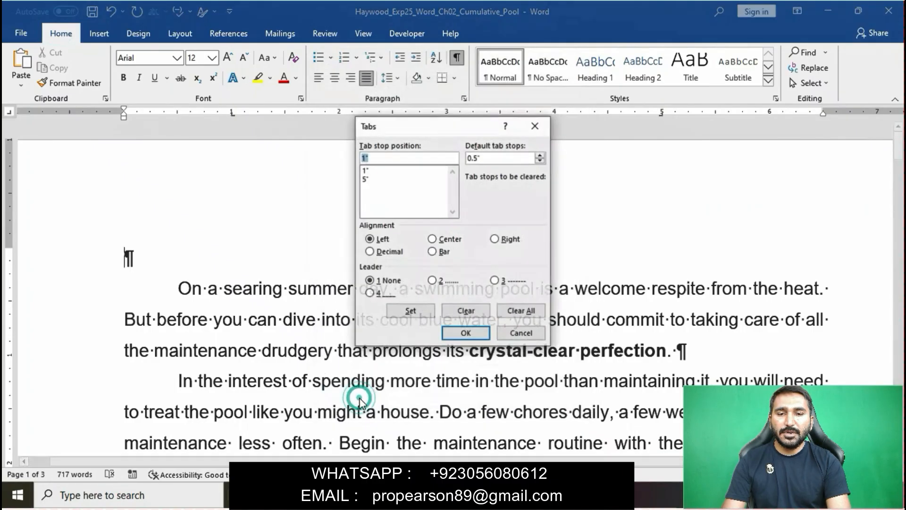
mouse_move(448, 496)
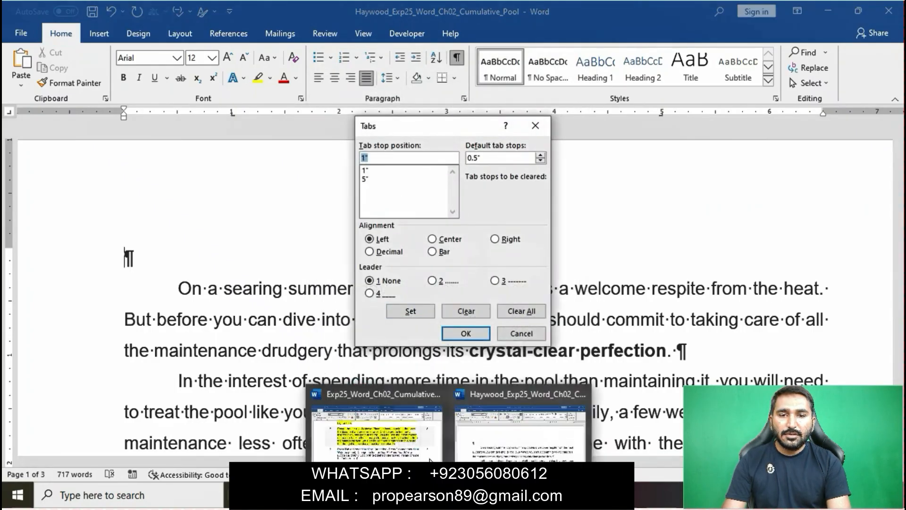
left_click(423, 445)
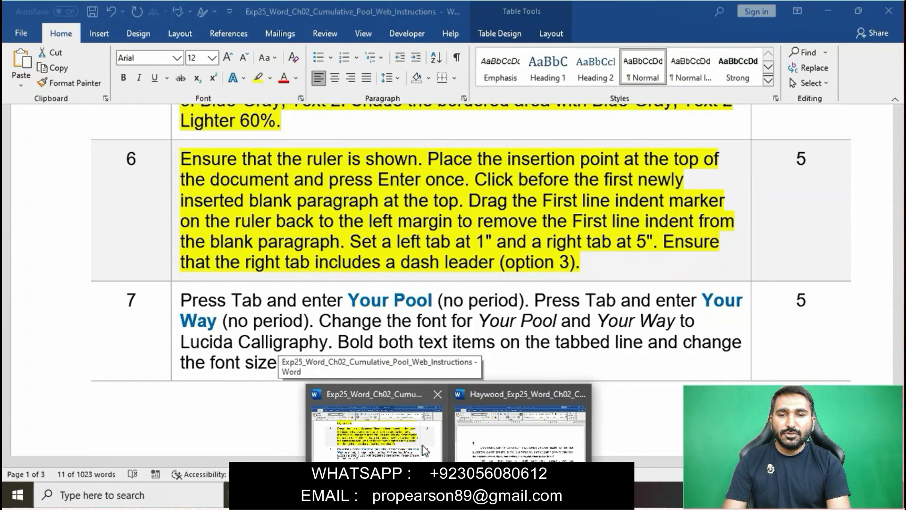
left_click(503, 431)
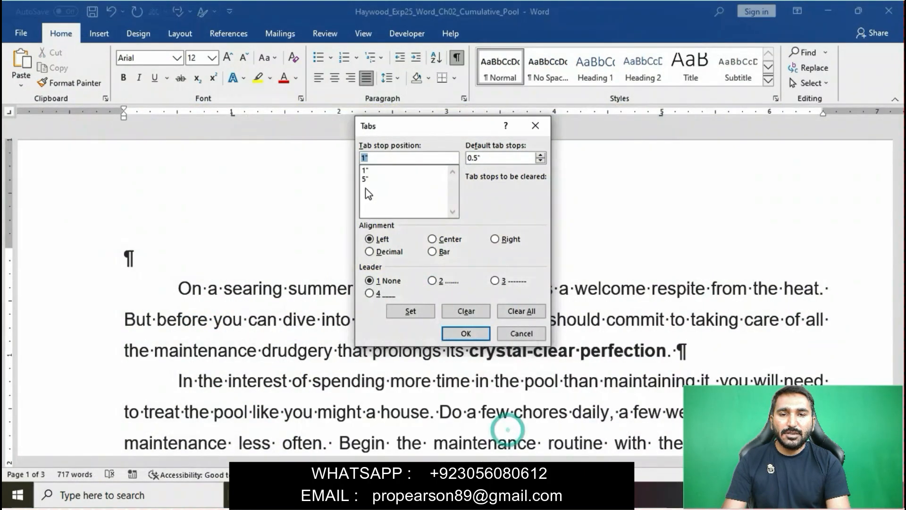
left_click(364, 180)
left_click(495, 280)
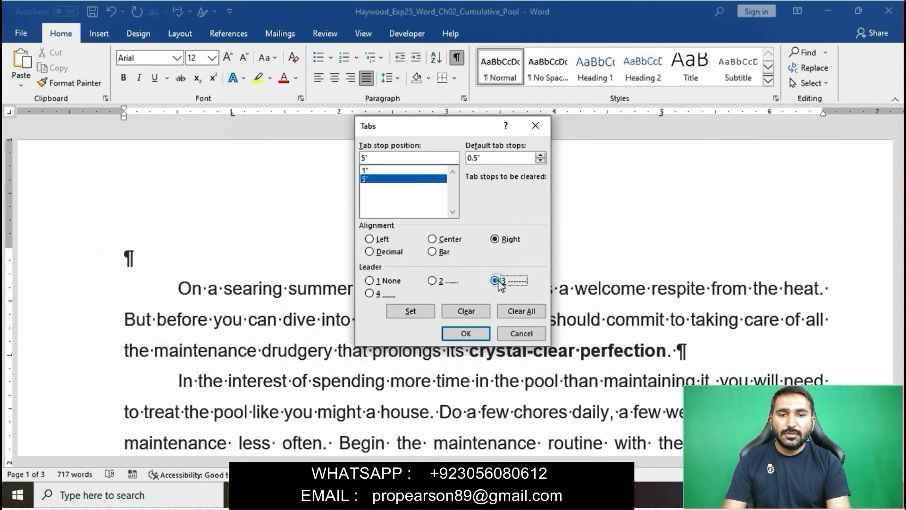
left_click(410, 311)
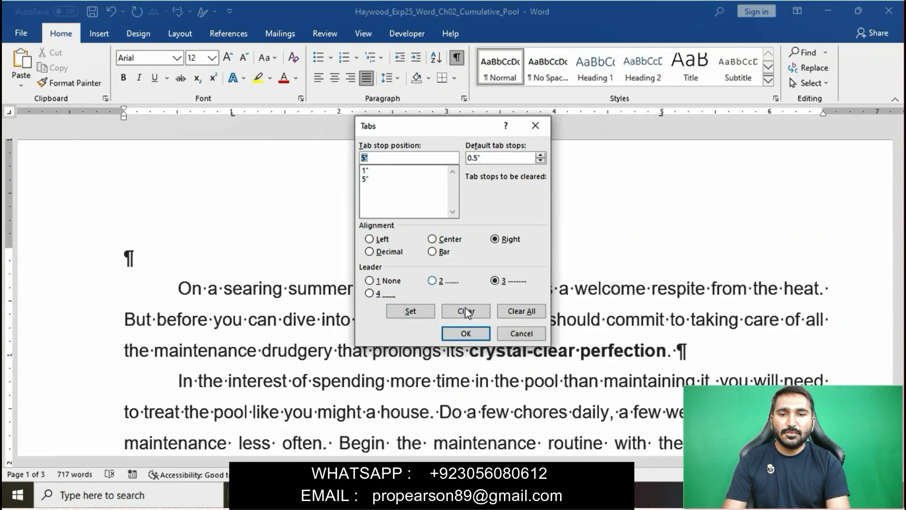
left_click(466, 333)
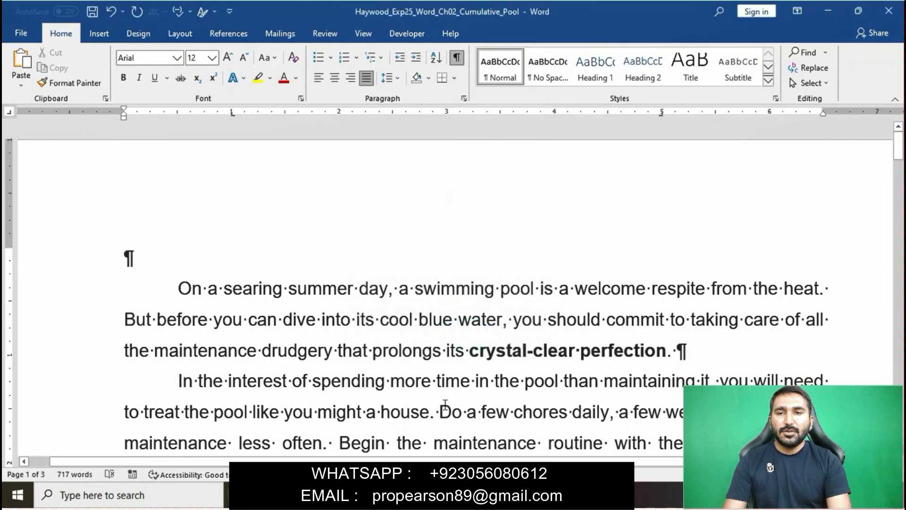
Switch to the instructions document, highlight the step 7 text in yellow, and deselect it.
mouse_move(448, 496)
left_click(415, 438)
left_click(432, 233)
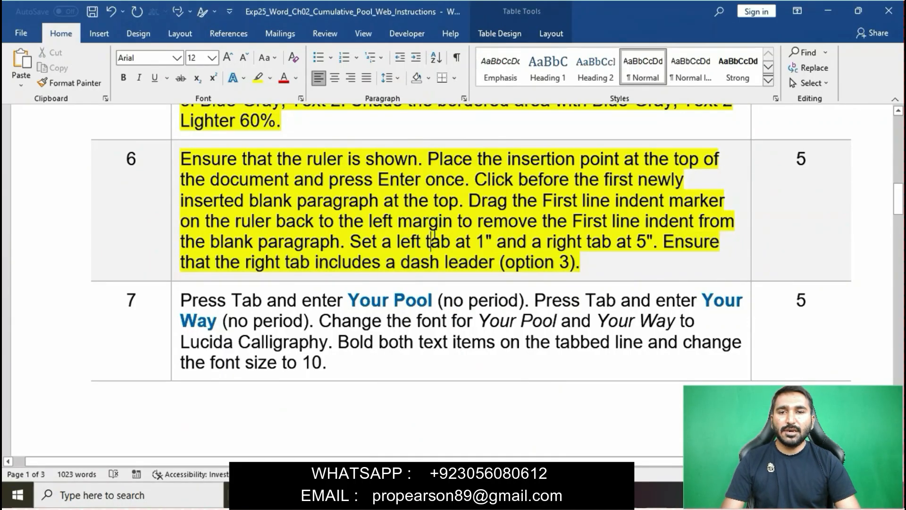
scroll(332, 230, "down", 3)
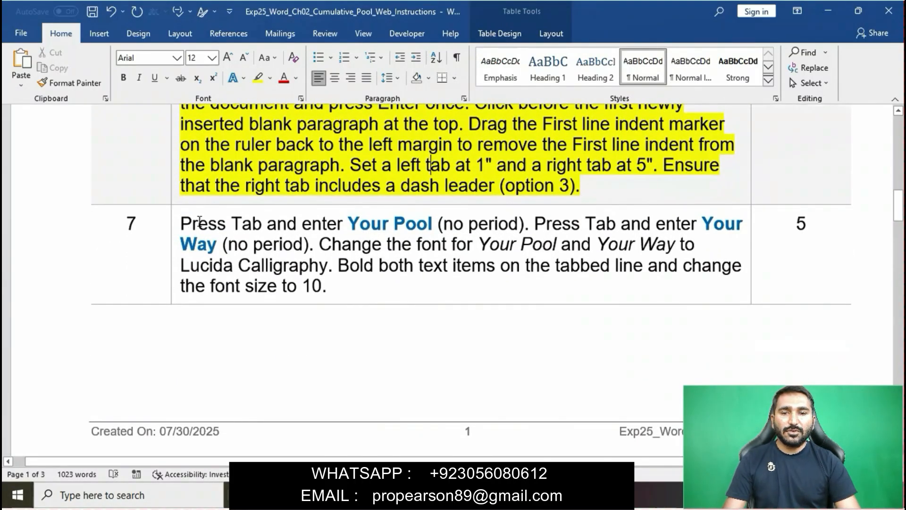
left_click(177, 222)
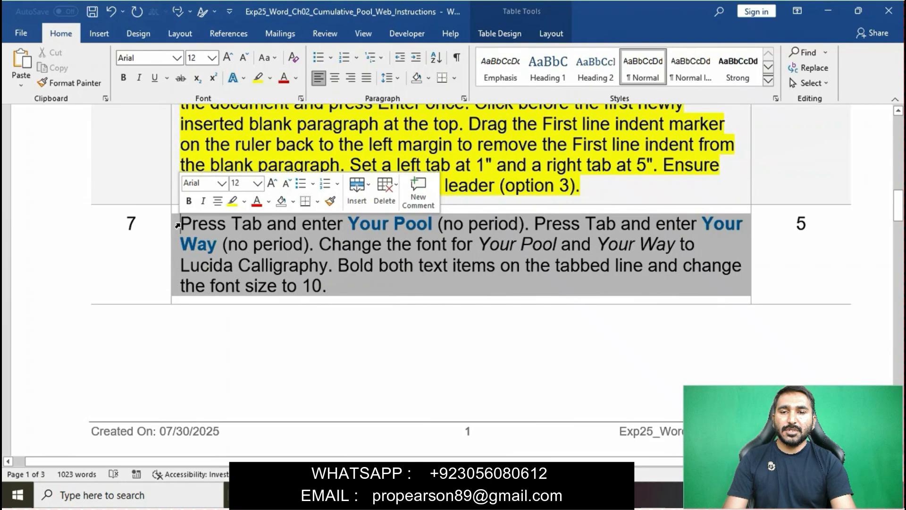
left_click(231, 203)
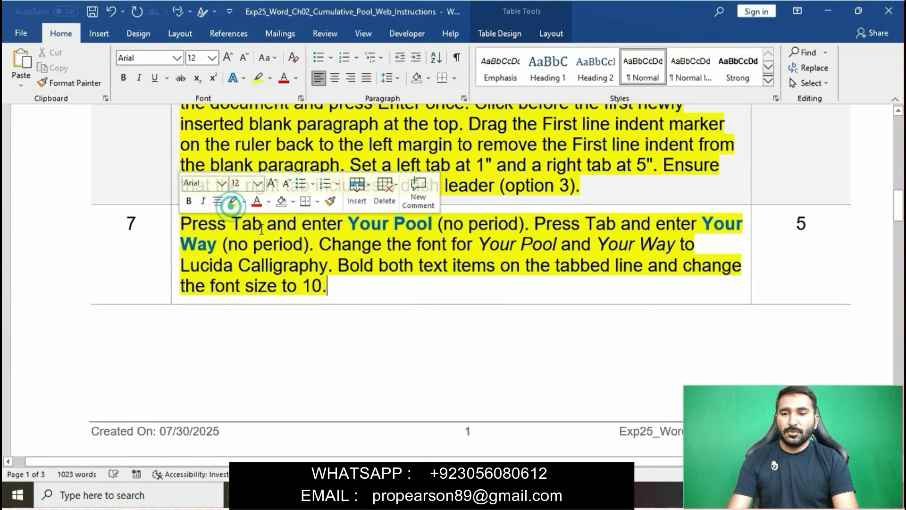
left_click(263, 225)
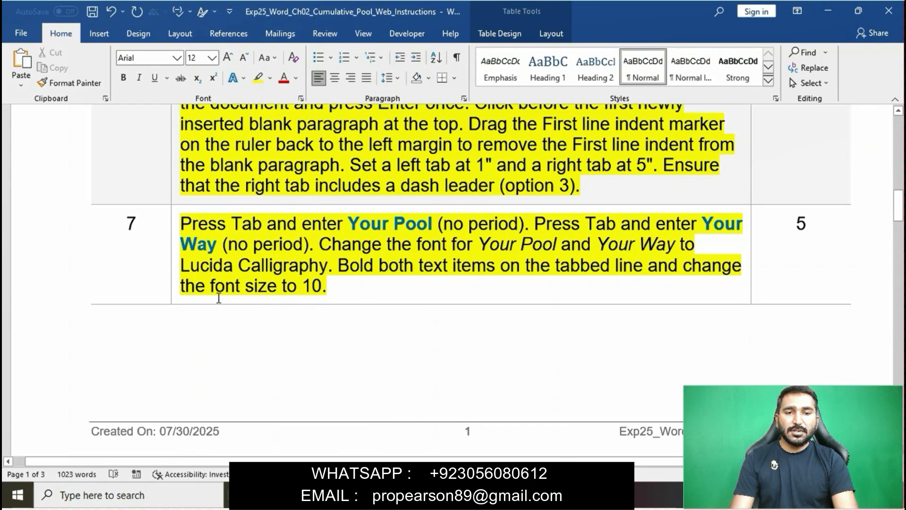
Copy "Your Pool" from step 7 of the instructions and paste it as text only after a tab in the pool document's blank first paragraph.
left_click_drag(188, 221, 435, 226)
key("ctrl+c")
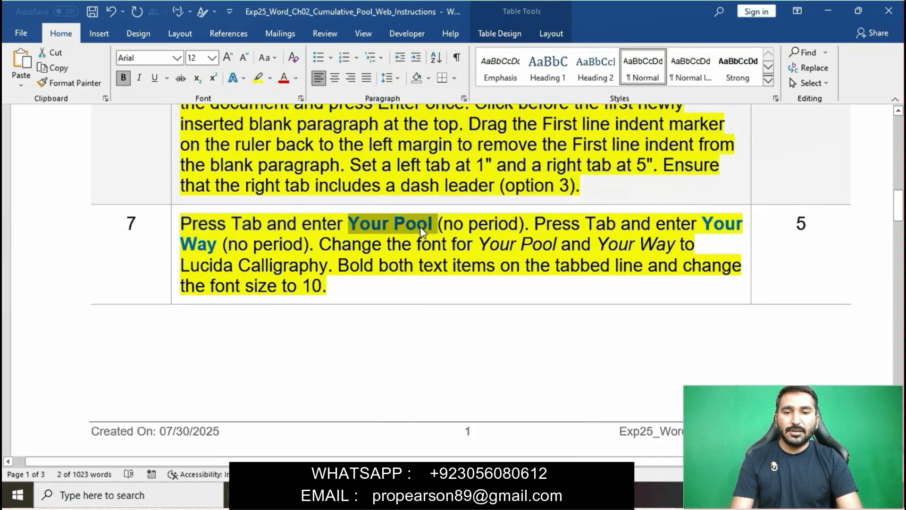
mouse_move(445, 495)
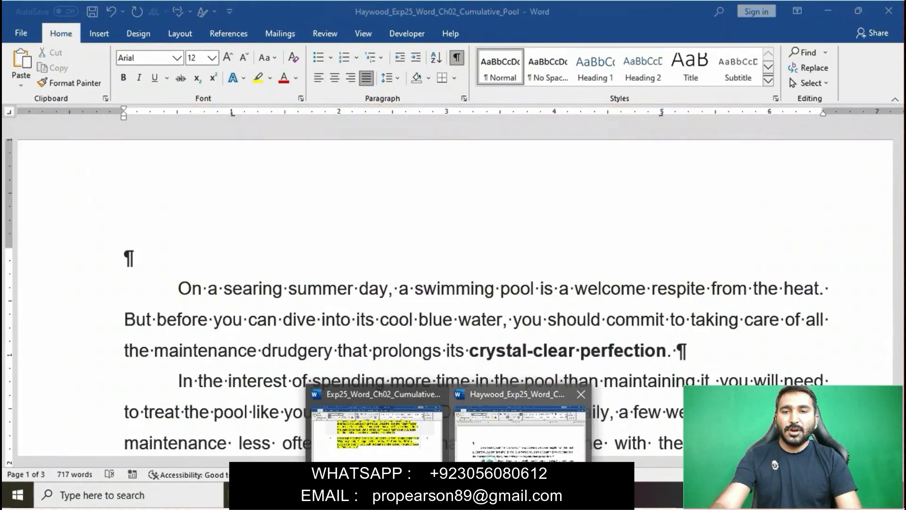
left_click(488, 453)
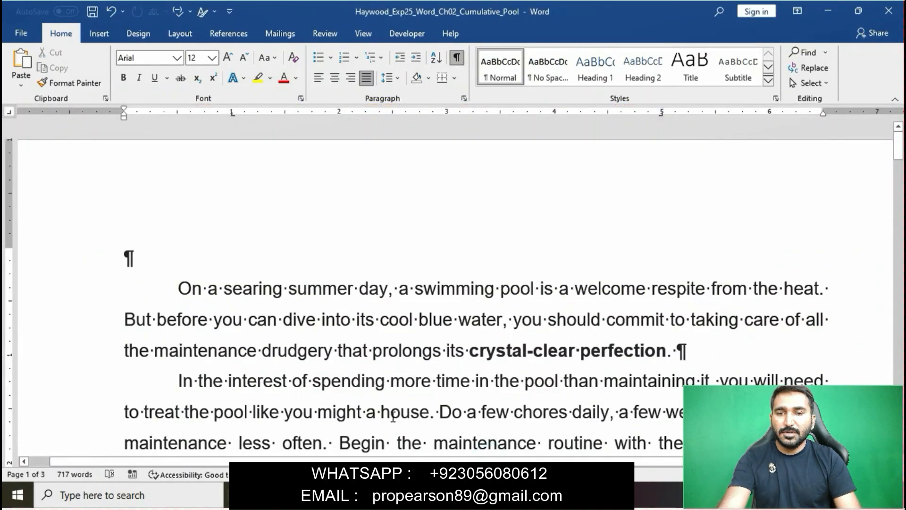
mouse_move(445, 495)
mouse_move(422, 448)
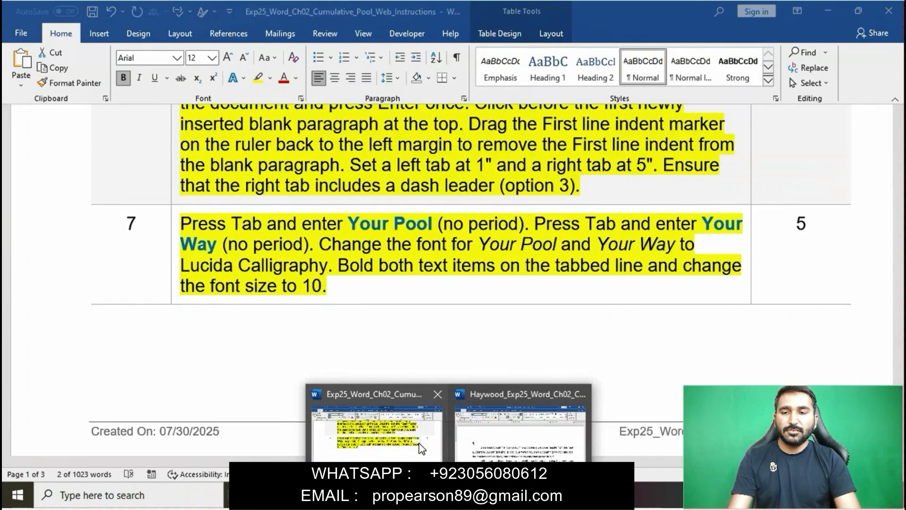
mouse_move(499, 436)
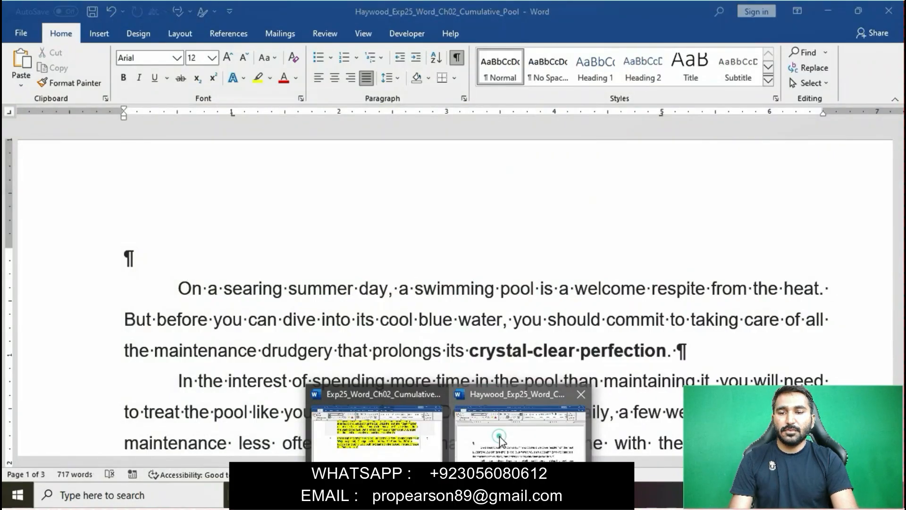
left_click(500, 436)
key("Tab")
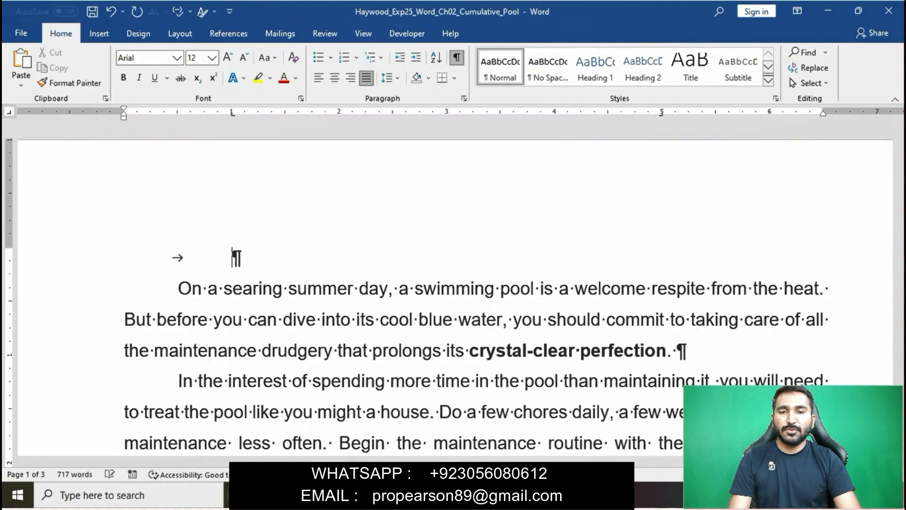
key("ctrl+v")
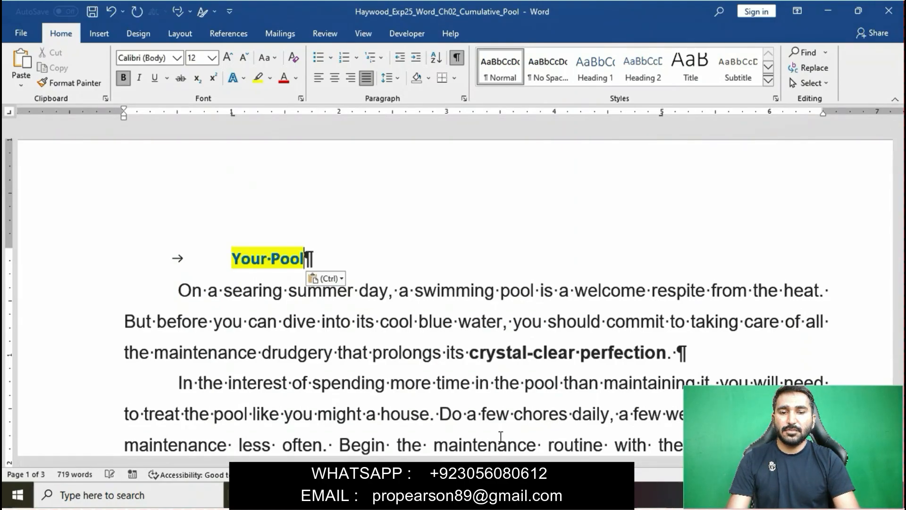
left_click(341, 279)
left_click(395, 312)
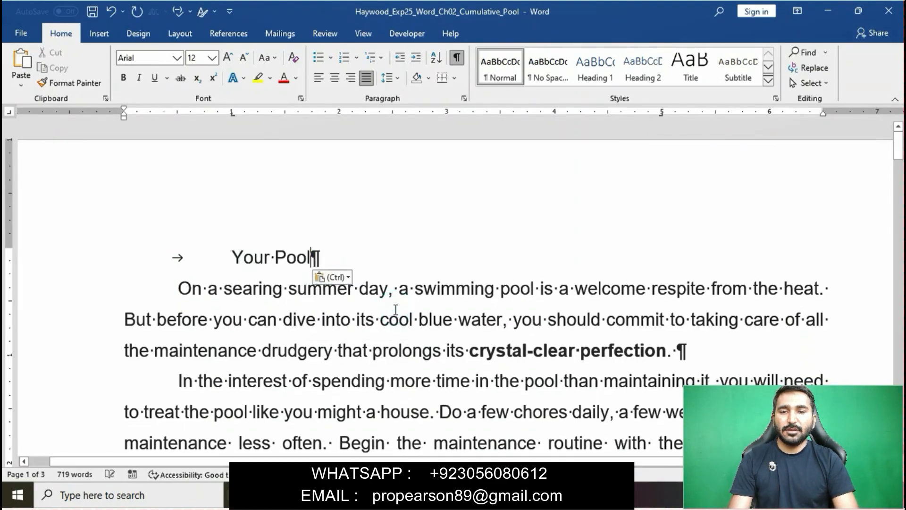
Add a second tab after "Your Pool", copy "Your Way" from the instructions document, and paste it there as text only.
key("Tab")
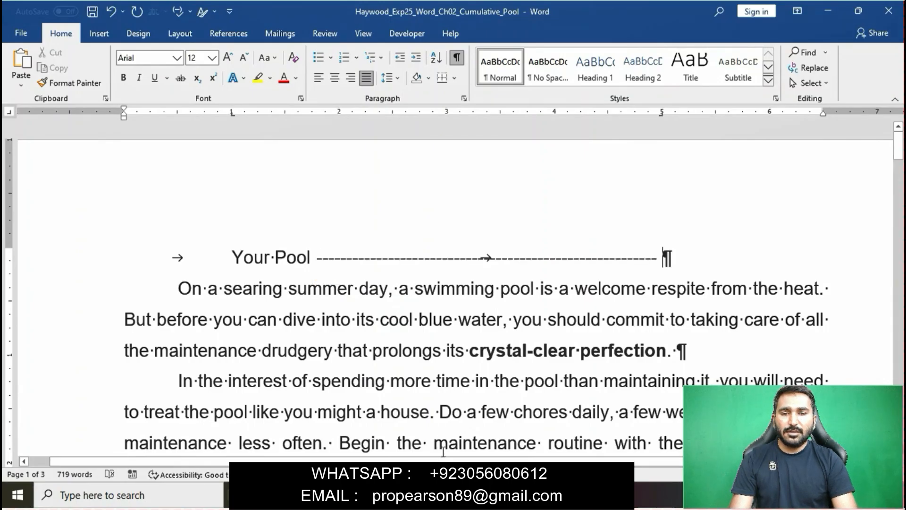
left_click(427, 430)
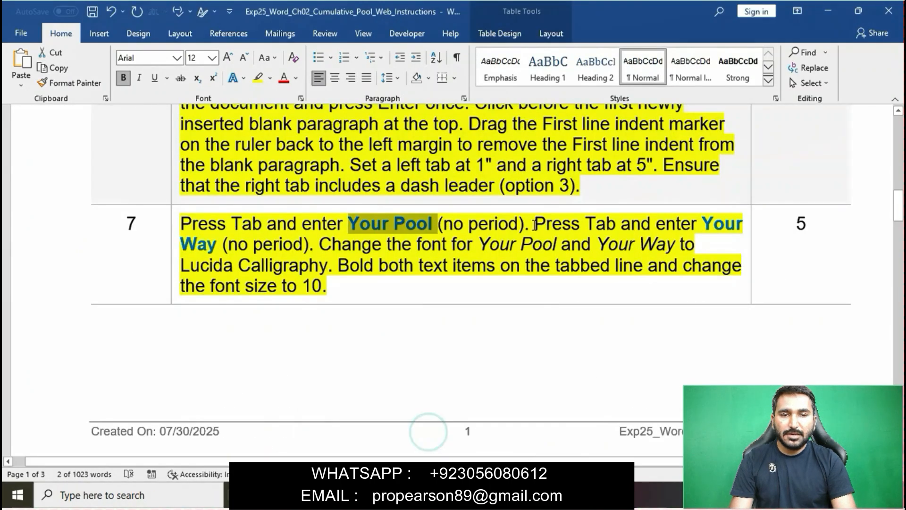
left_click_drag(701, 224, 219, 244)
key("ctrl+c")
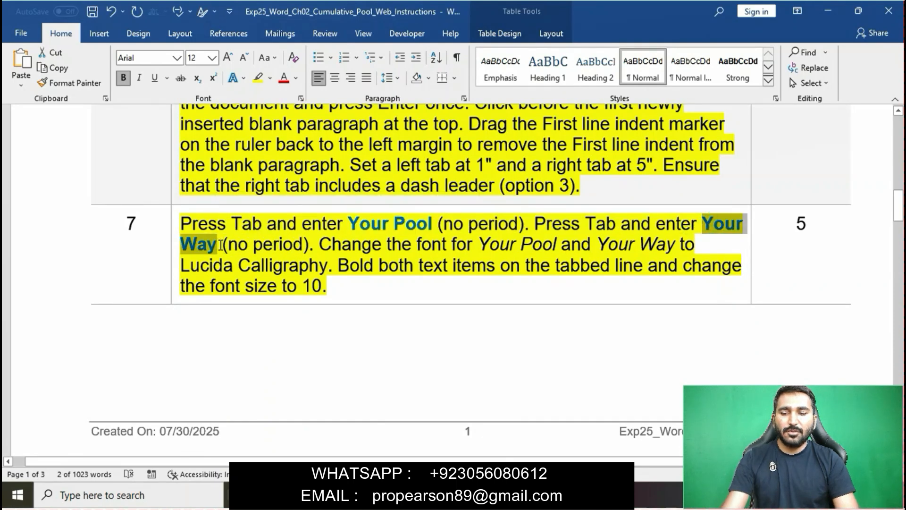
mouse_move(452, 496)
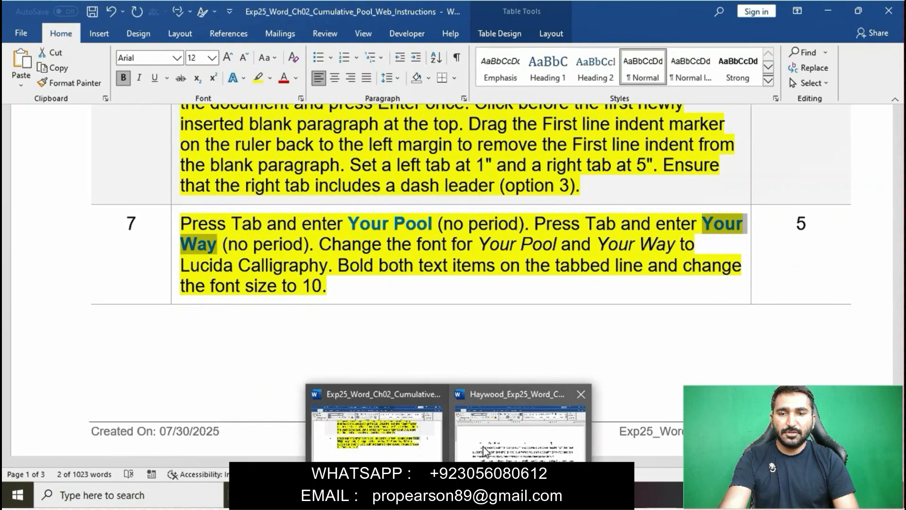
left_click(483, 445)
key("ctrl+v")
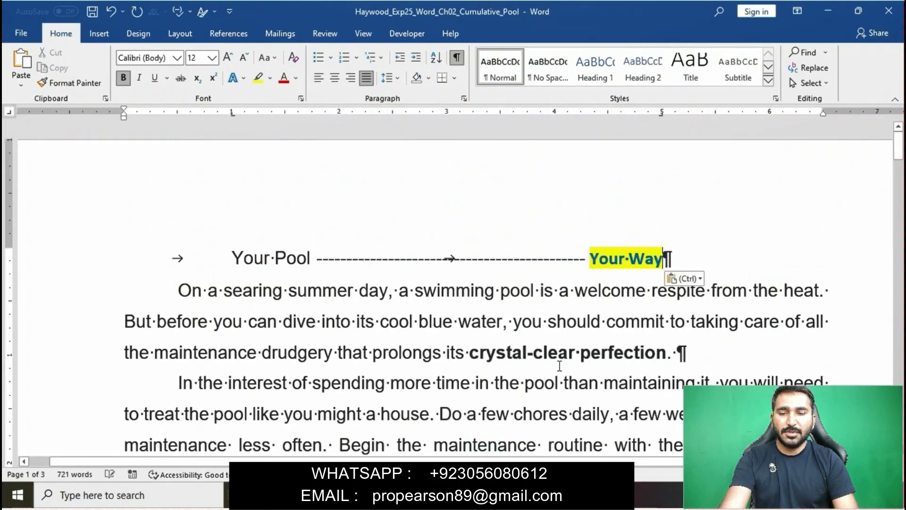
left_click(692, 278)
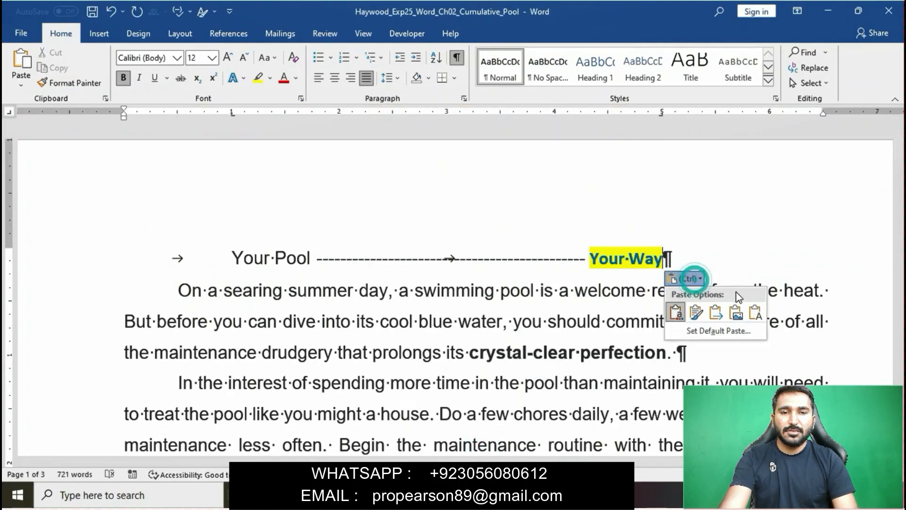
left_click(754, 311)
Switch to the instructions document and select step 7's sentence about changing the font to Lucida Calligraphy.
mouse_move(452, 496)
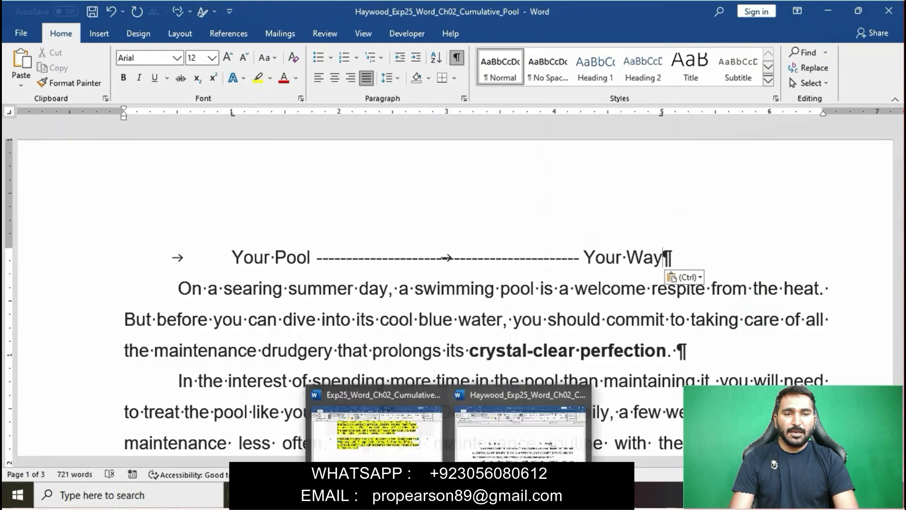
left_click(421, 446)
left_click_drag(324, 245, 479, 245)
left_click_drag(401, 242, 332, 266)
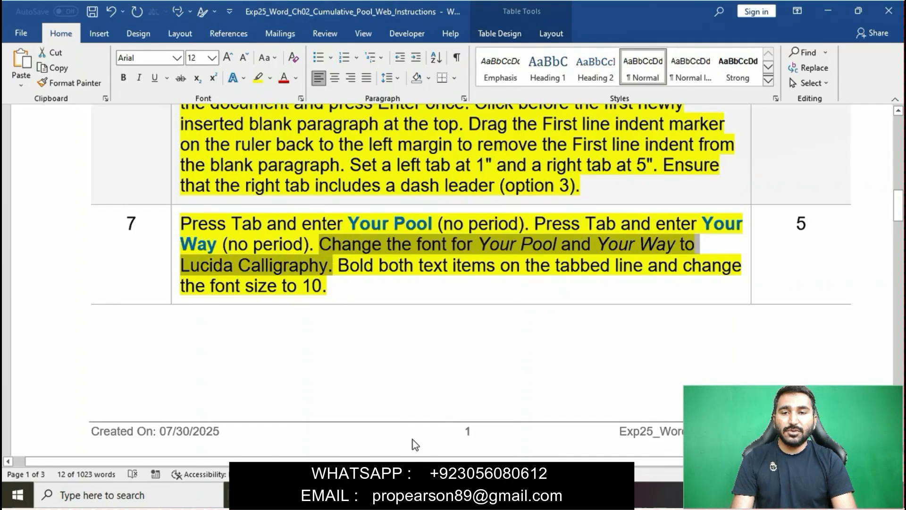
Switch to the pool document and set the font of "Your Pool" and "Your Way" on the tabbed line to Lucida Calligraphy.
mouse_move(486, 495)
left_click(524, 425)
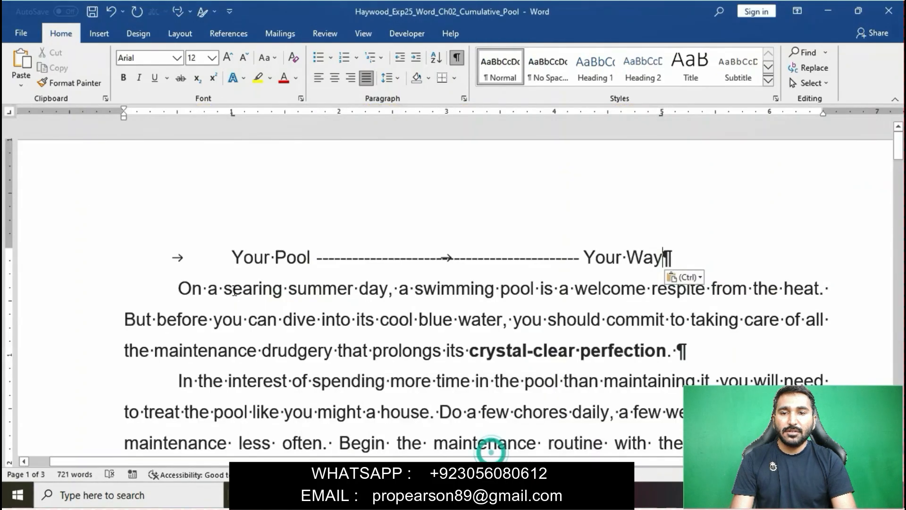
left_click_drag(228, 260, 673, 259)
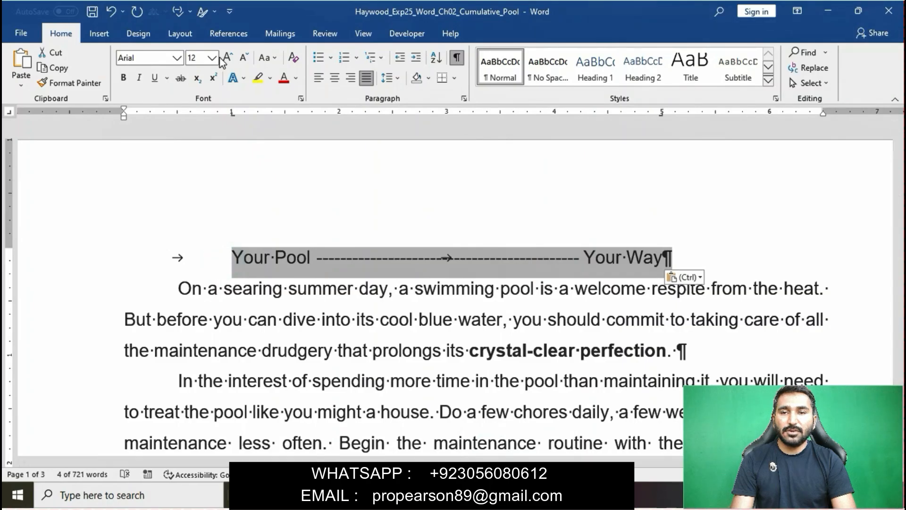
left_click(173, 57)
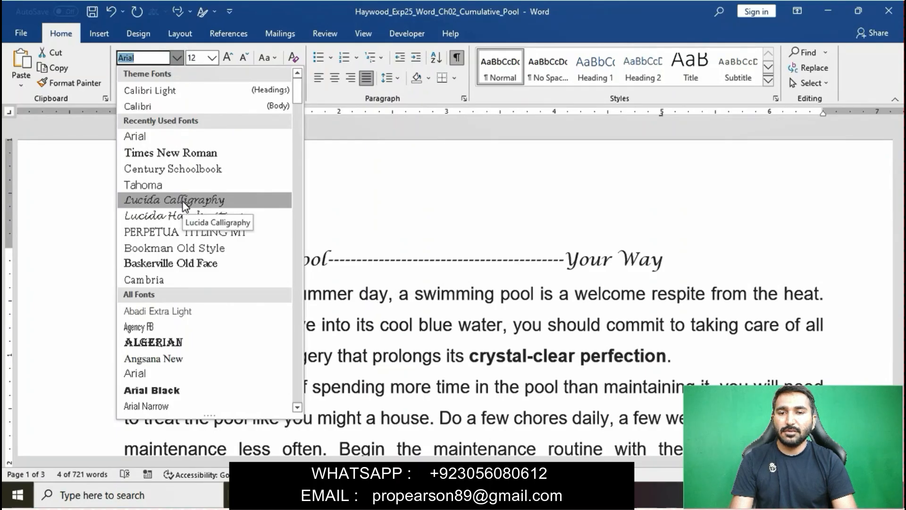
left_click(183, 202)
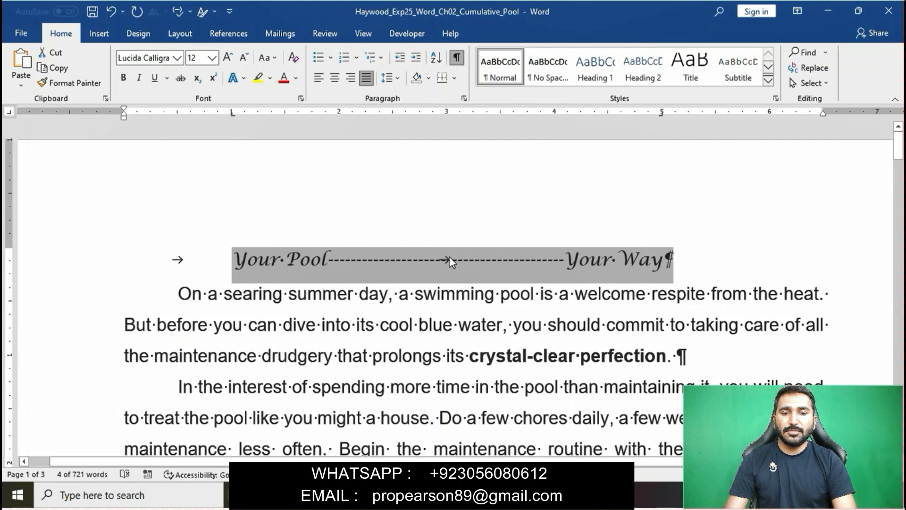
Switch to the instructions document and select step 7's sentence about bolding both text items and changing the font size to 10.
left_click(448, 494)
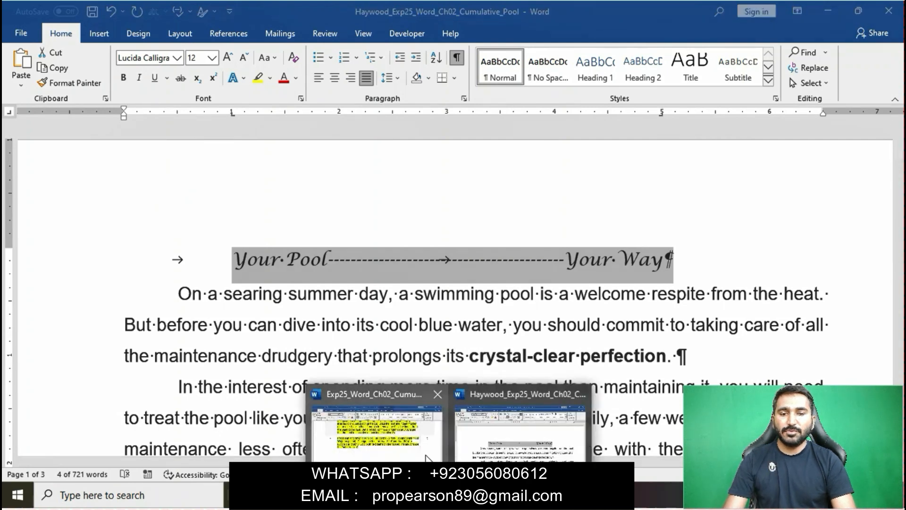
left_click(426, 458)
left_click_drag(341, 267, 633, 283)
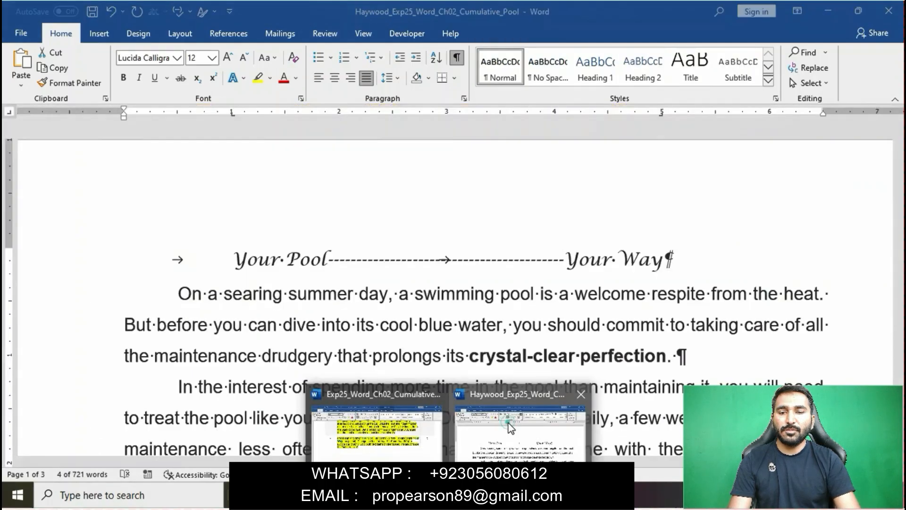
In the pool document, make the "Your Pool" and "Your Way" text bold at font size 10, and deselect it.
left_click(507, 421)
left_click(124, 79)
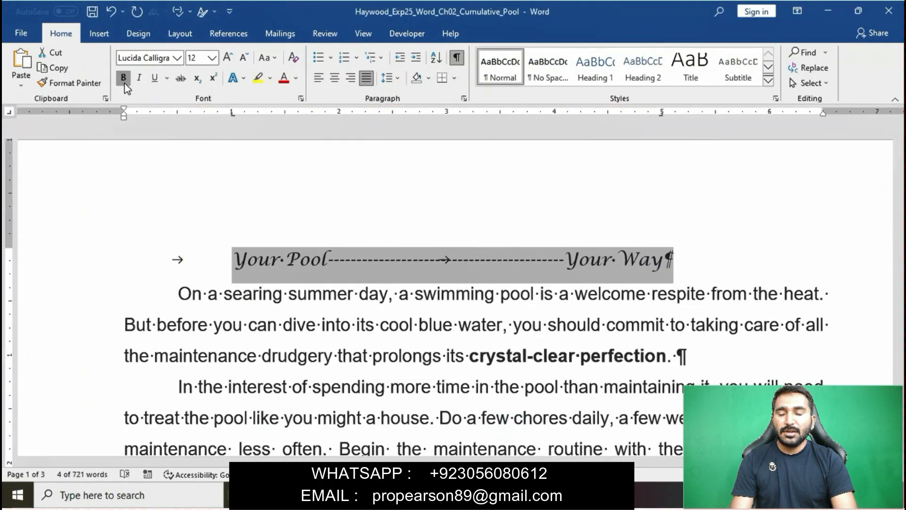
left_click(125, 84)
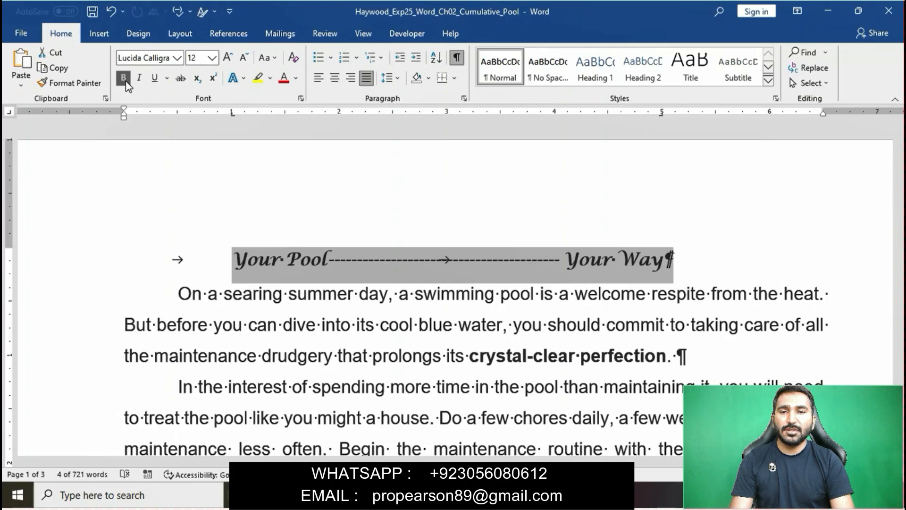
left_click(212, 58)
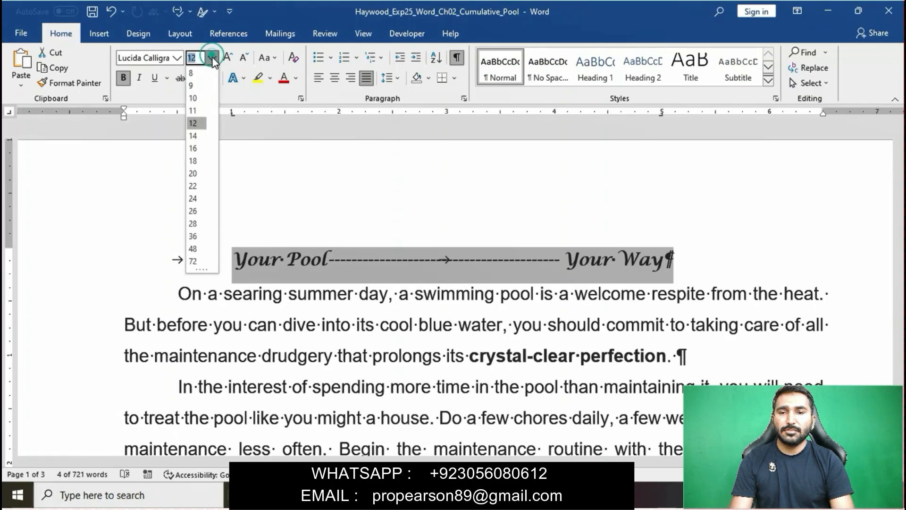
left_click(193, 98)
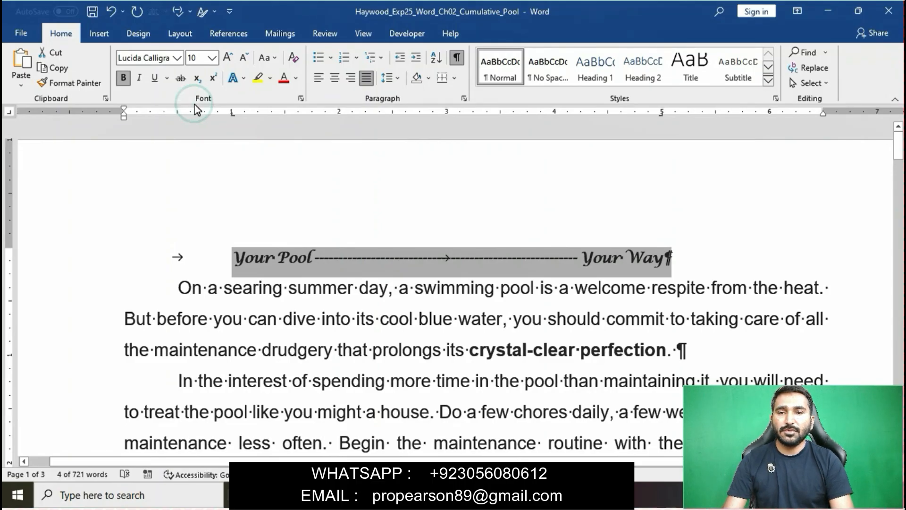
left_click(386, 193)
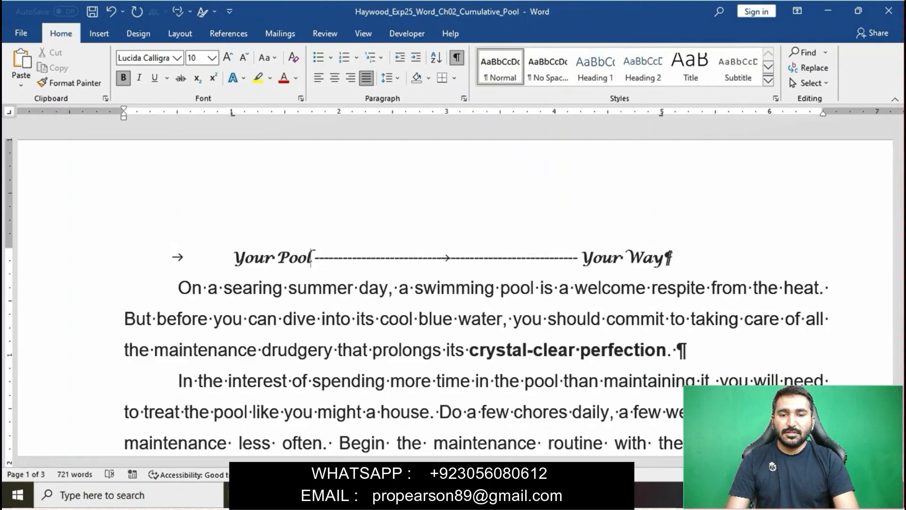
Switch to the instructions document, highlight the step 8 text in yellow, and deselect it.
mouse_move(448, 495)
left_click(416, 457)
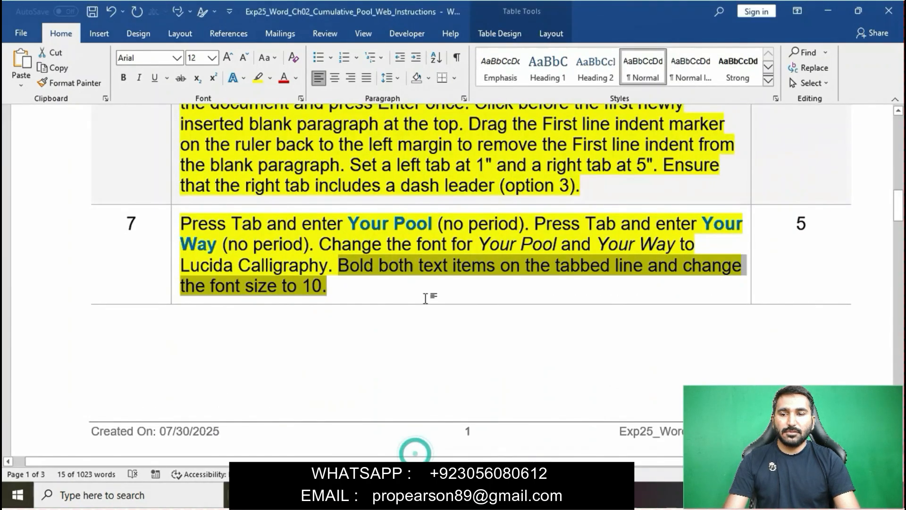
left_click(426, 271)
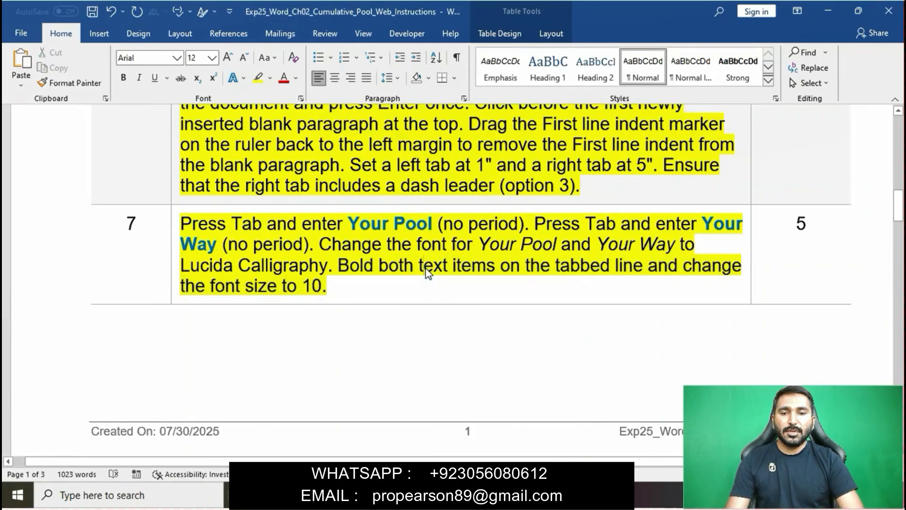
scroll(426, 268, "down", 10)
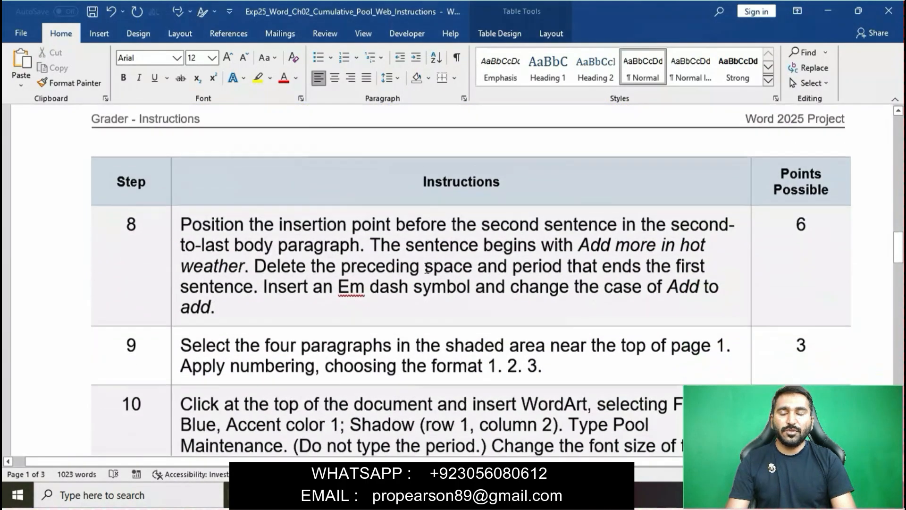
left_click(175, 216)
left_click(228, 195)
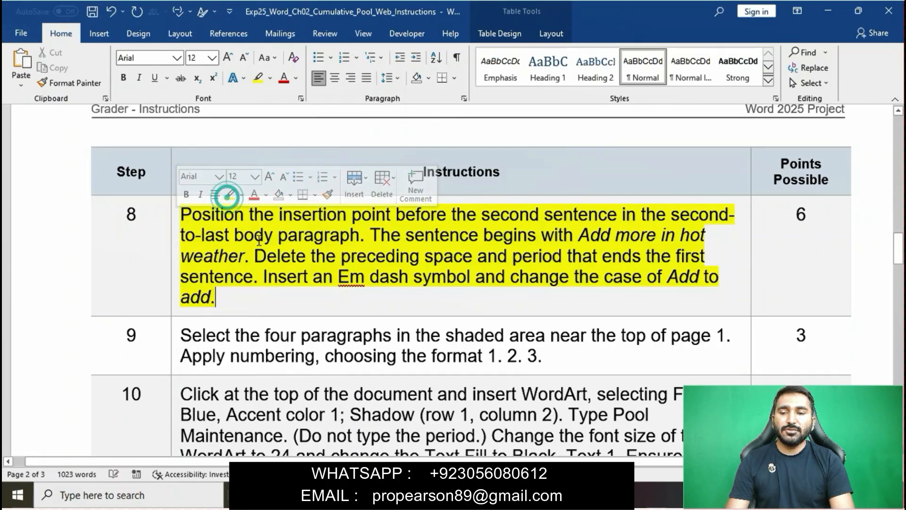
left_click(257, 238)
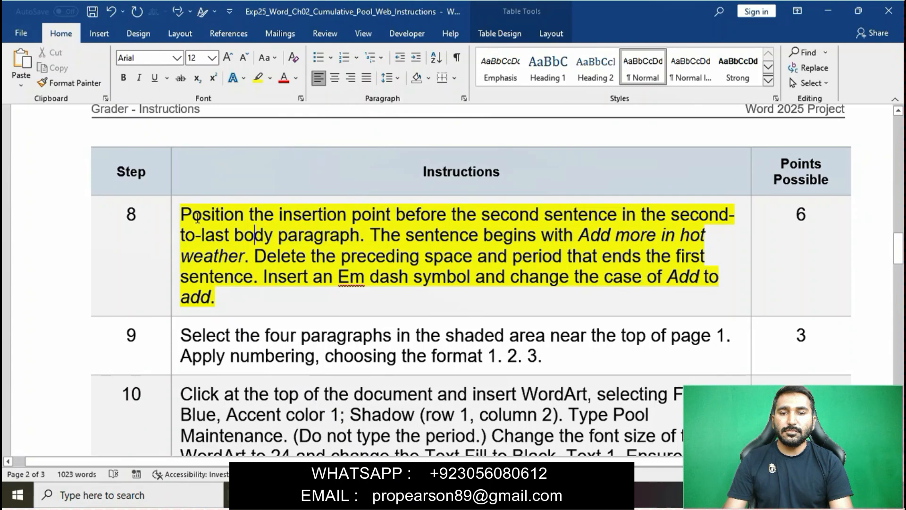
Copy the phrase "Add more in hot weather" from step 8 of the instructions document.
left_click_drag(187, 215, 417, 235)
left_click_drag(581, 235, 244, 255)
key("ctrl+c")
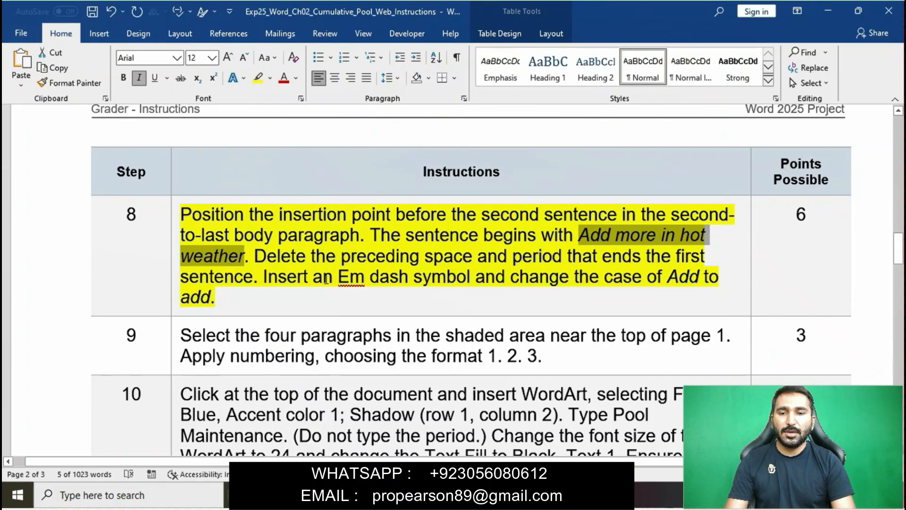
In the pool document, find "Add more in hot weather", place the insertion point directly before "Add", and close the search results.
left_click(557, 425)
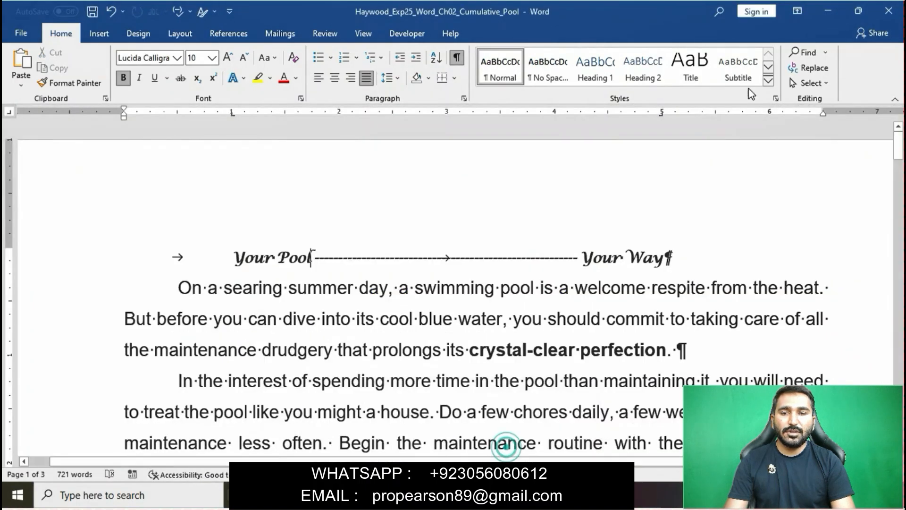
left_click(807, 53)
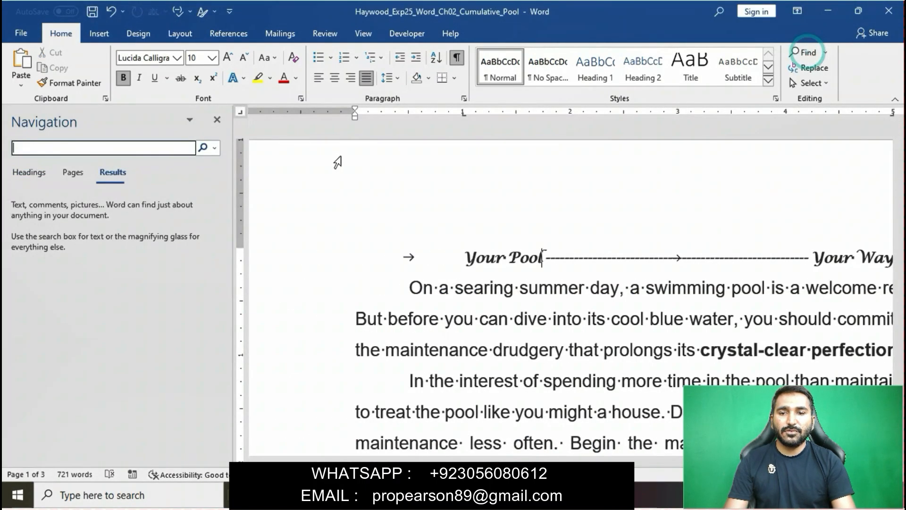
key("ctrl+v")
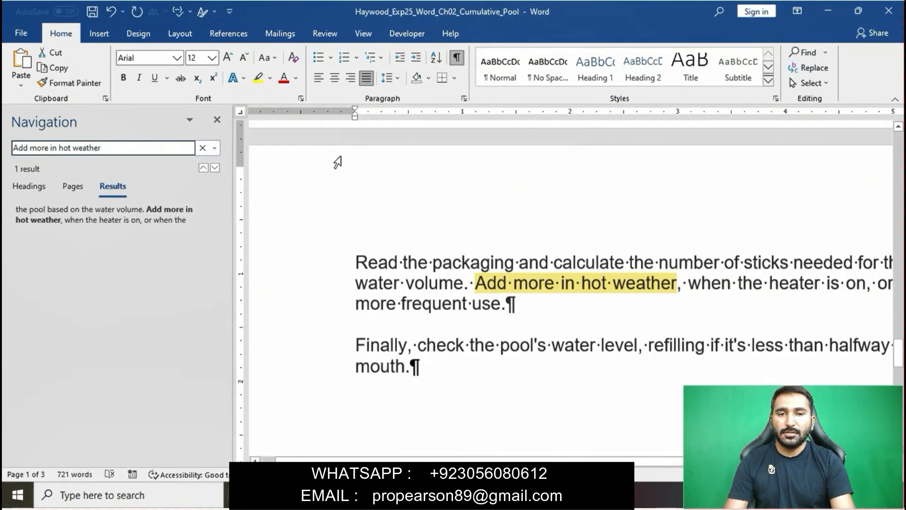
scroll(338, 162, "down", 3)
left_click(477, 197)
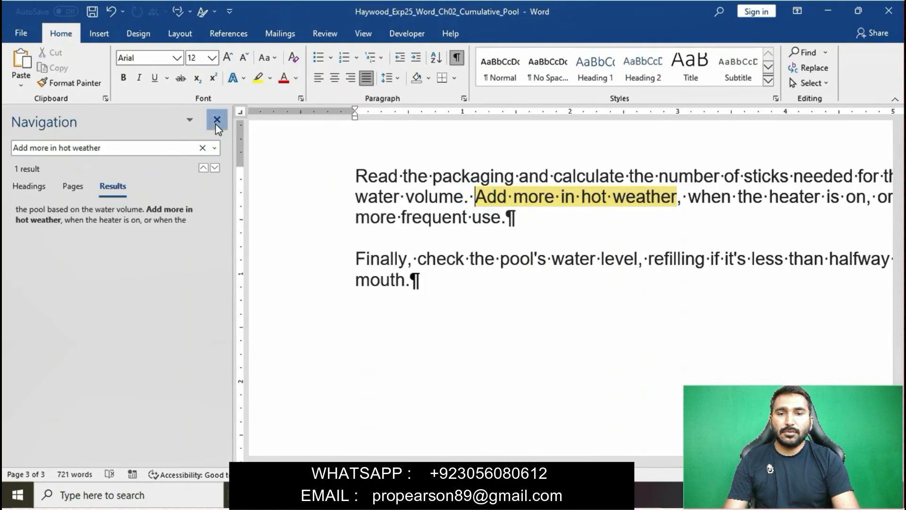
left_click(217, 120)
Switch to the instructions document and select step 8's sentence about deleting the preceding space and period.
mouse_move(446, 496)
left_click(410, 439)
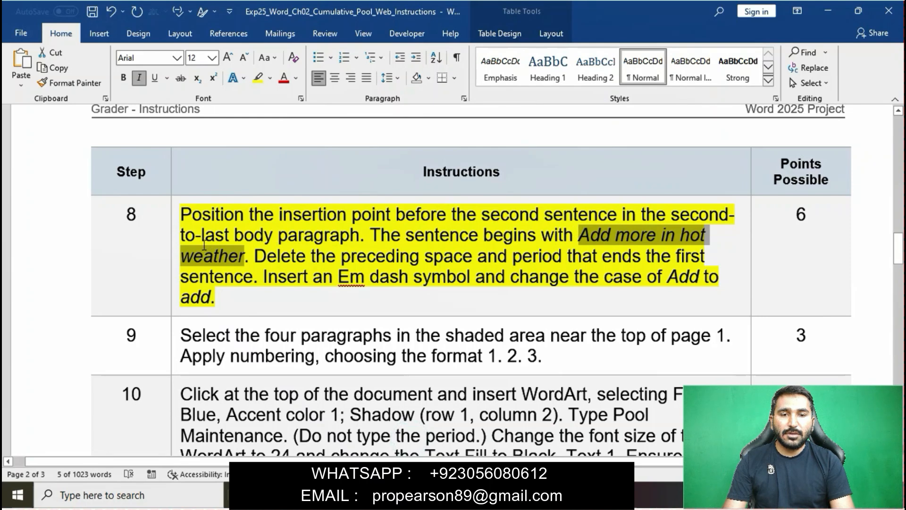
left_click(258, 258, "ctrl")
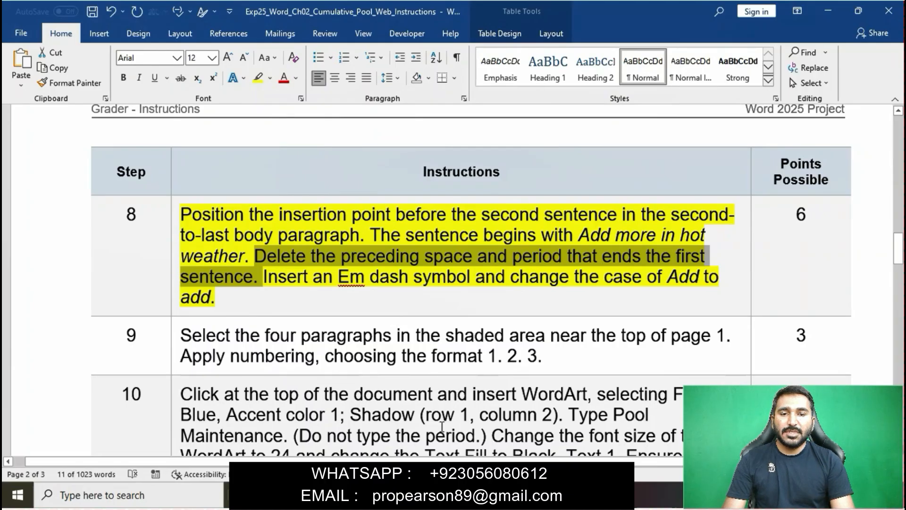
In the pool document, delete the space and period between "water volume" and "Add more in hot weather".
mouse_move(450, 495)
left_click(503, 436)
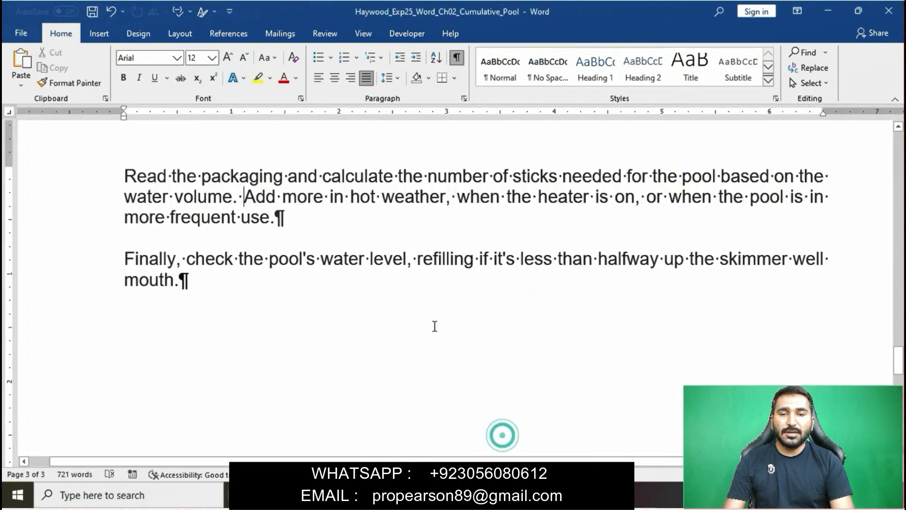
key("BackSpace")
key("BackSpace")
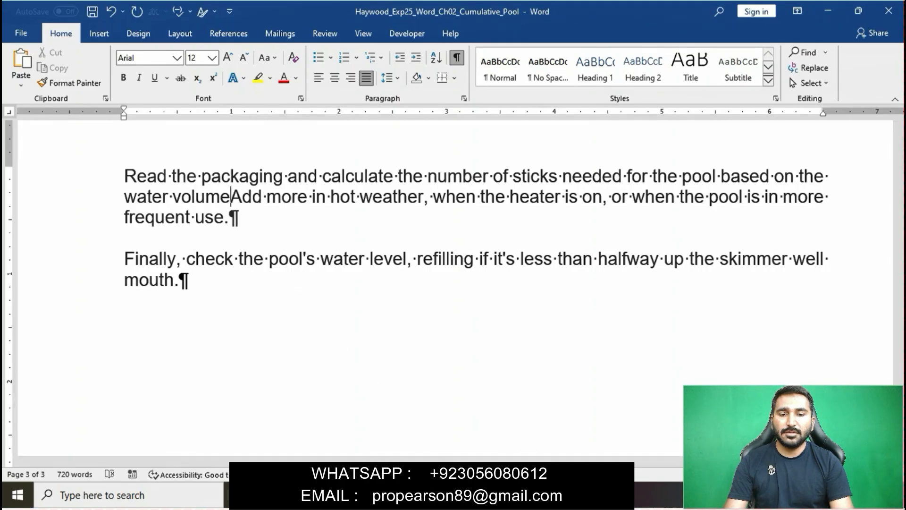
Switch to the instructions document and select the words "Insert an Em dash symbol" in step 8.
mouse_move(450, 495)
left_click(406, 437)
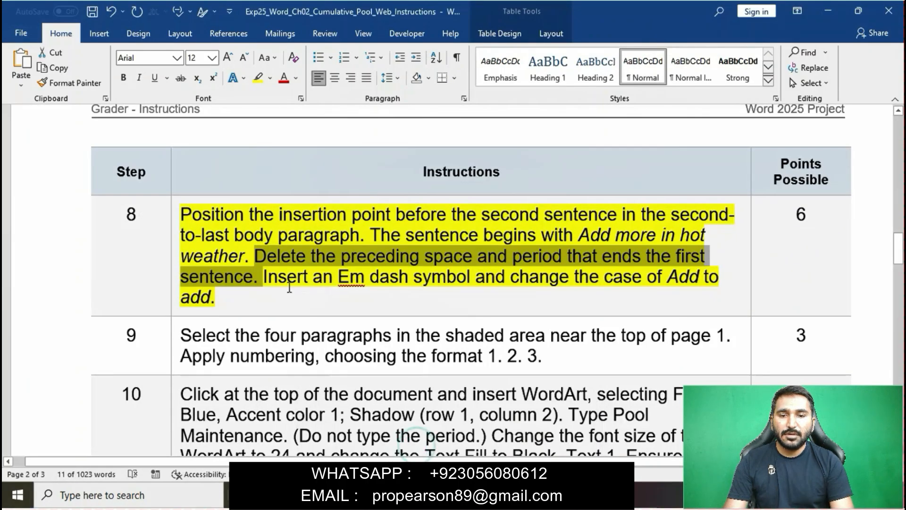
left_click_drag(263, 278, 439, 280)
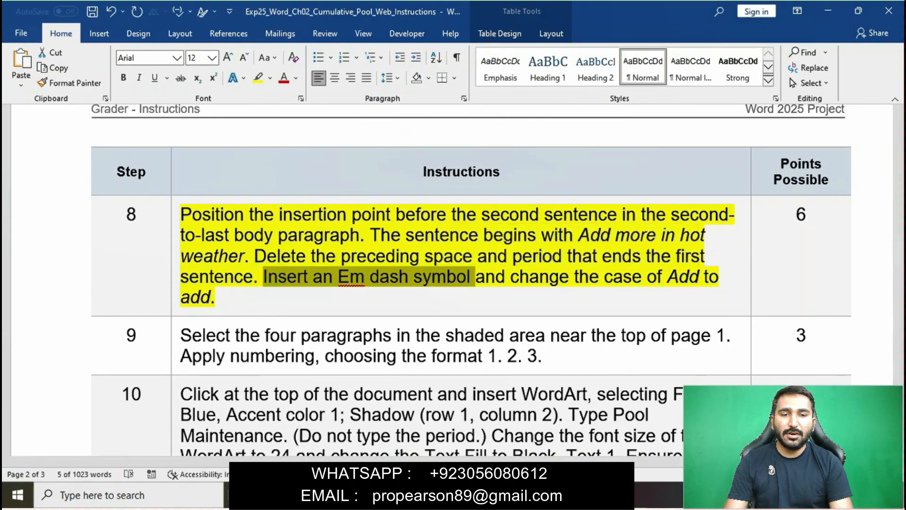
In the pool document, insert an Em Dash special character between "volume" and "Add", and close the Symbol dialog.
mouse_move(450, 495)
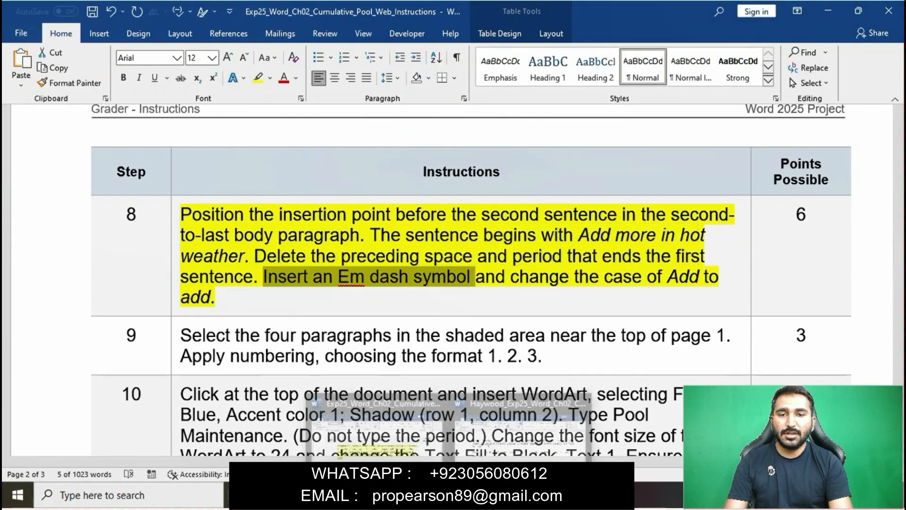
left_click(528, 420)
left_click(106, 33)
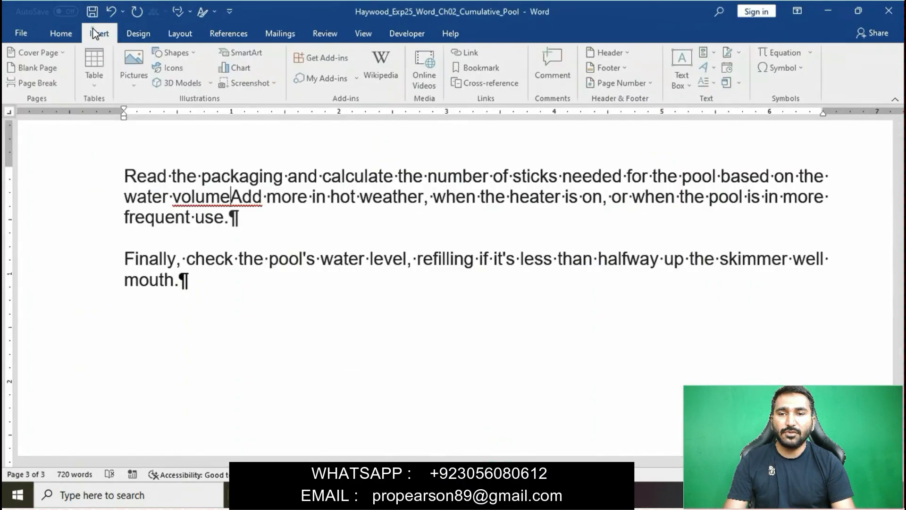
left_click(807, 67)
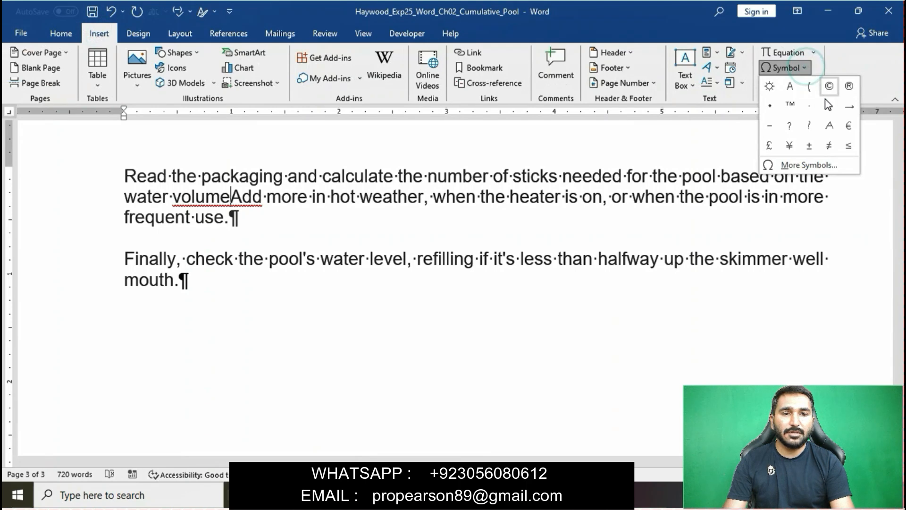
left_click(838, 162)
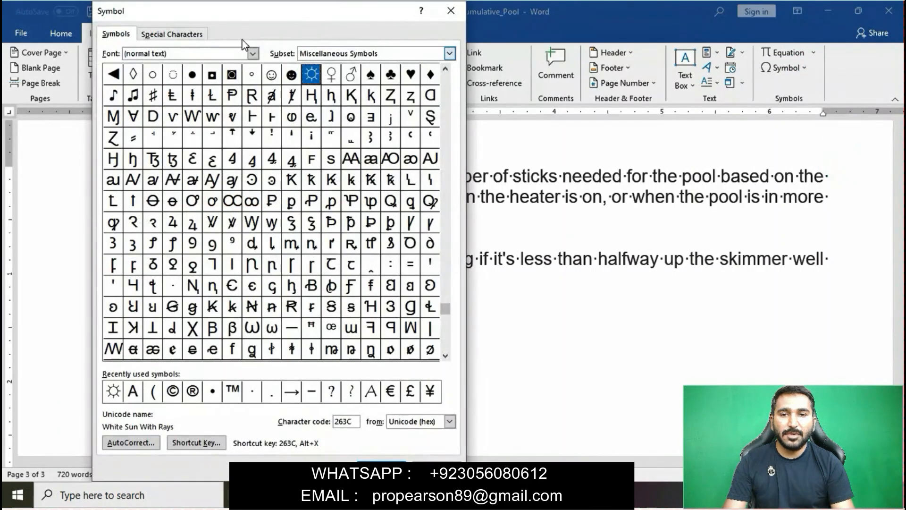
left_click(180, 33)
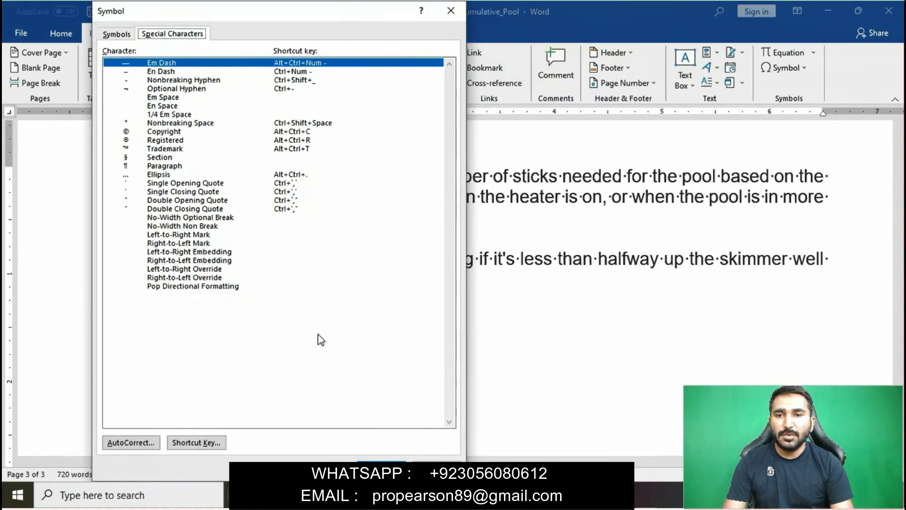
left_click(383, 465)
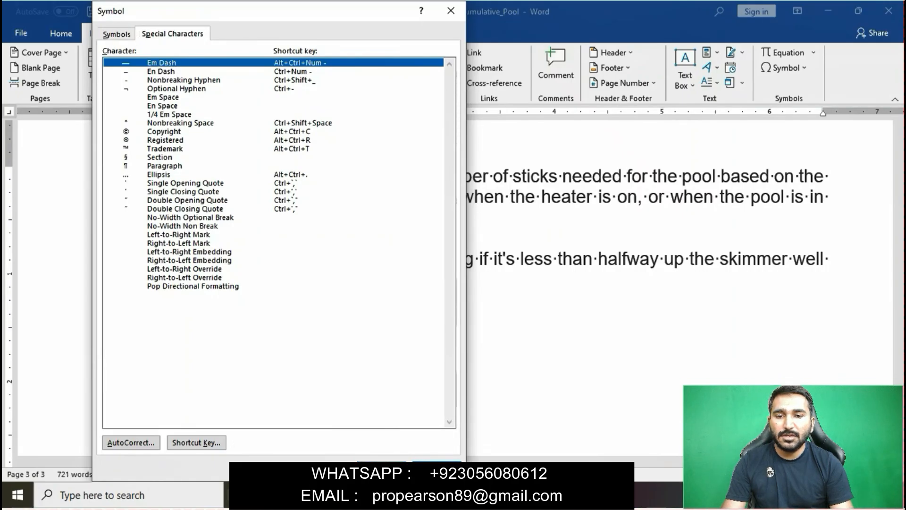
left_click(434, 463)
Switch to the instructions document and select step 8's words about changing the case of "Add" to "add".
mouse_move(449, 495)
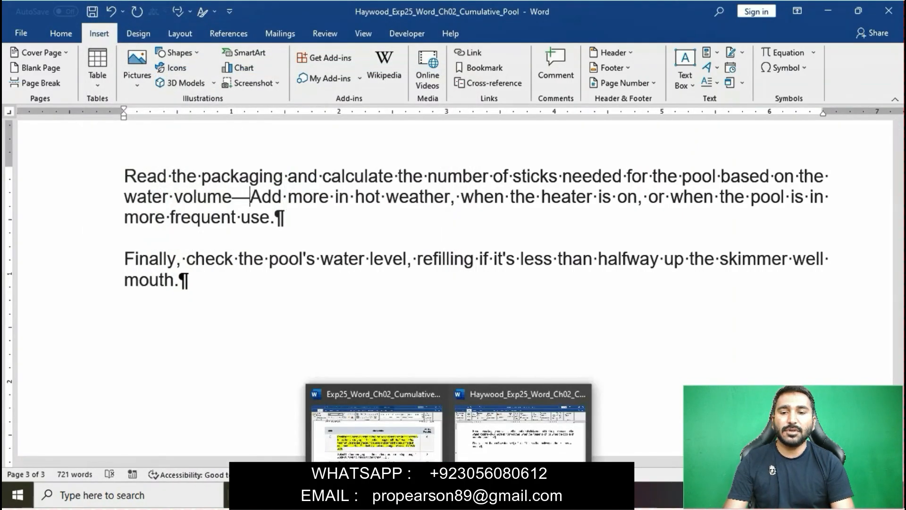
left_click(424, 448)
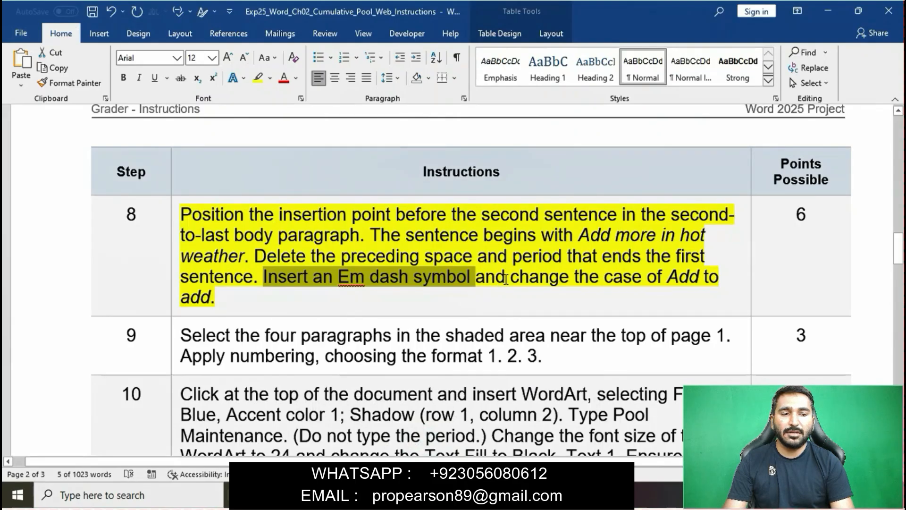
left_click_drag(512, 276, 668, 303)
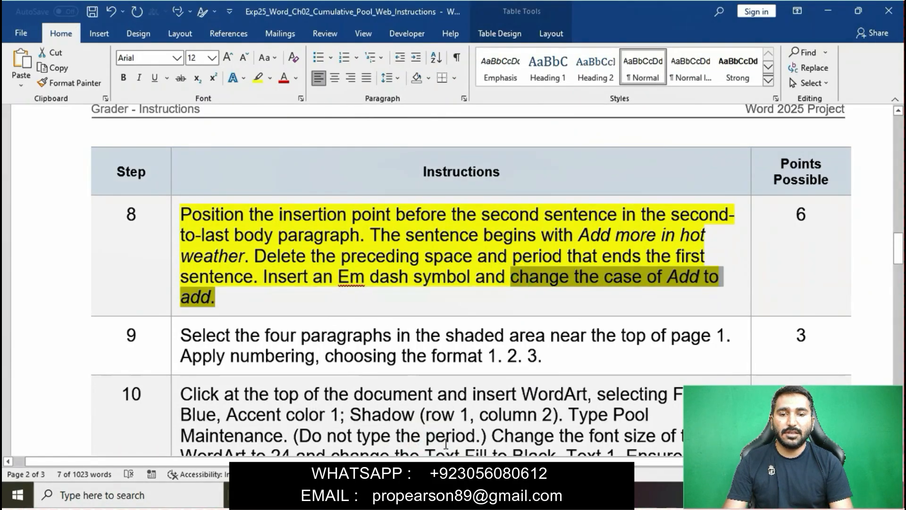
In the pool document, change "Add" after the em dash to lowercase "add".
mouse_move(451, 495)
left_click(519, 420)
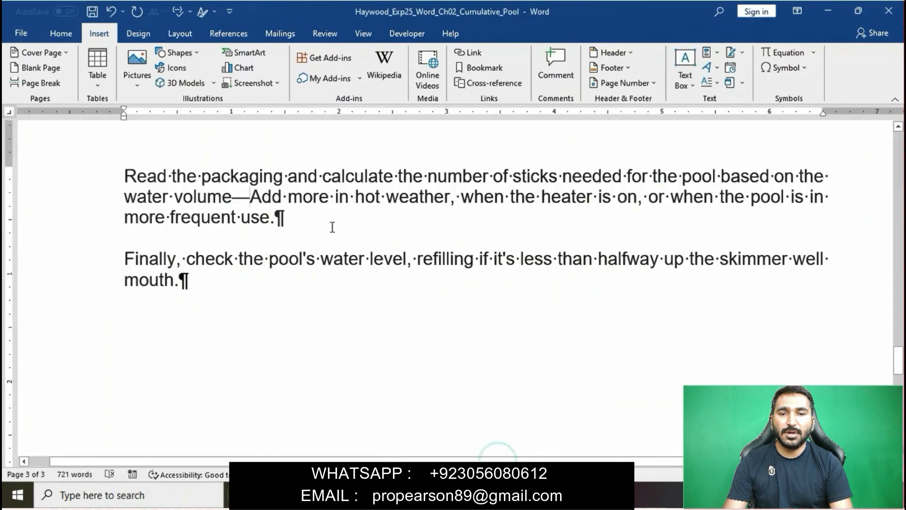
key("Delete")
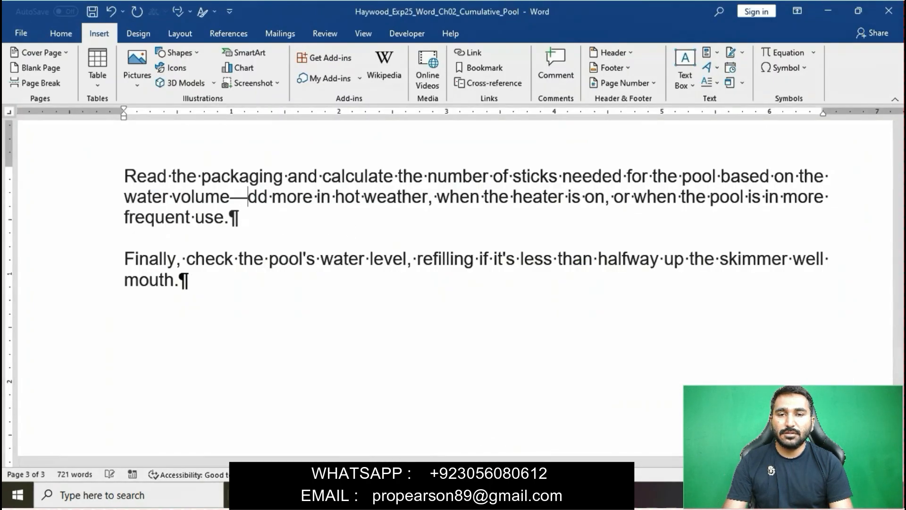
type("s")
key("BackSpace")
type("a")
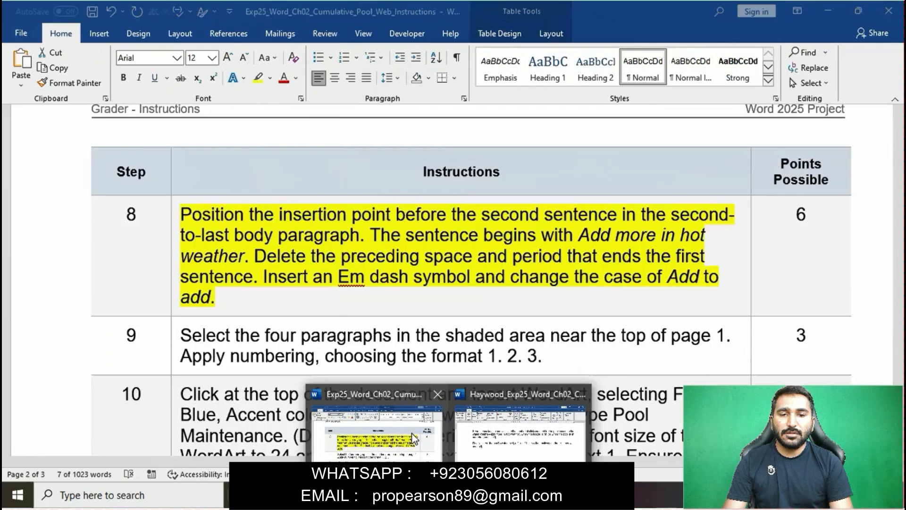
Switch to the instructions document, highlight the step 9 text in yellow, and deselect it.
left_click(412, 434)
left_click(427, 239)
scroll(428, 243, "down", 2)
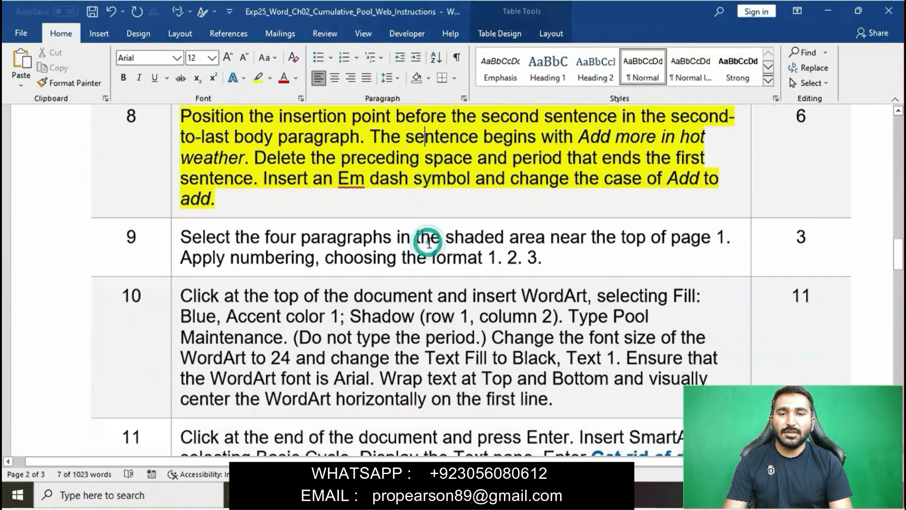
scroll(429, 243, "down", 1)
left_click(174, 201)
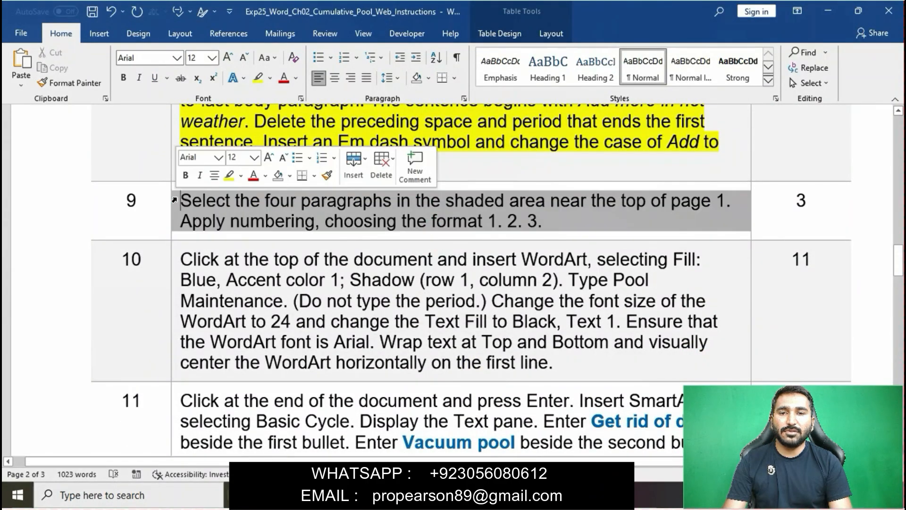
left_click(229, 175)
left_click(264, 210)
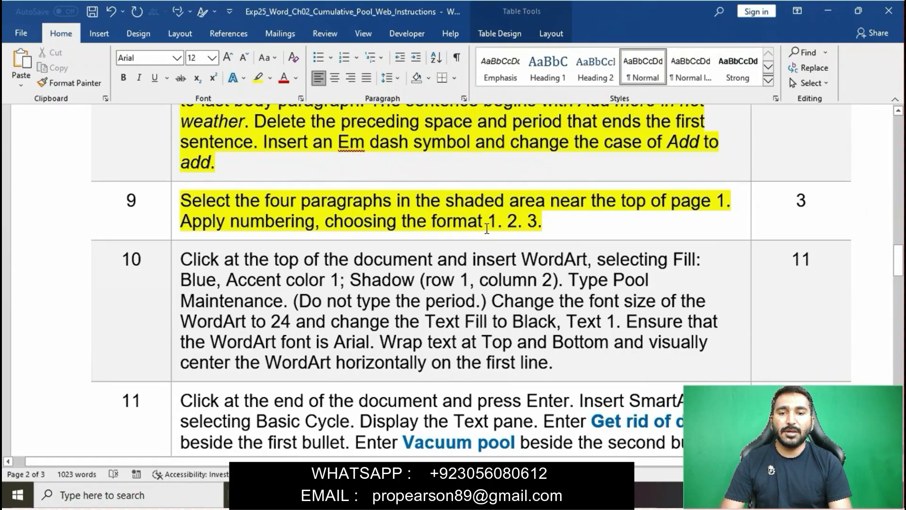
Select step 9's first sentence, and in the pool document select the four shaded paragraphs from "Check the pool's water balance" to "Add an algaecide".
left_click_drag(181, 201, 720, 198)
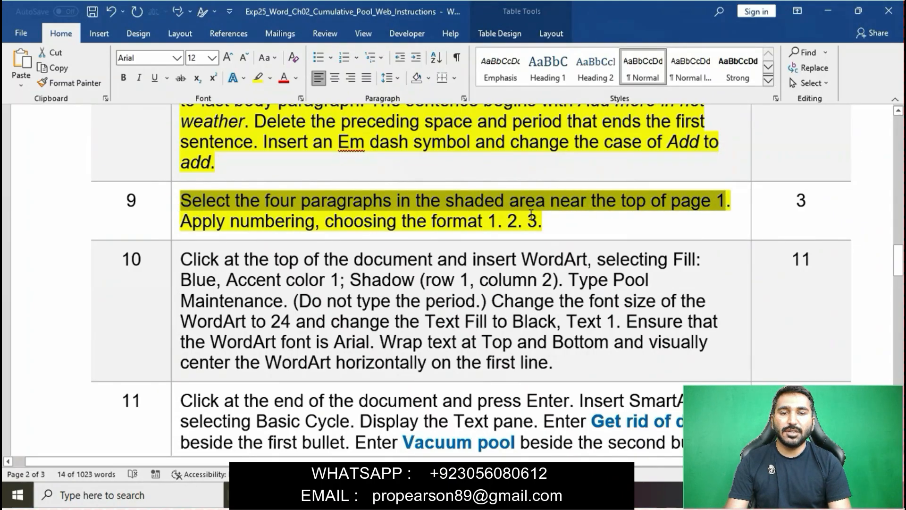
left_click(519, 427)
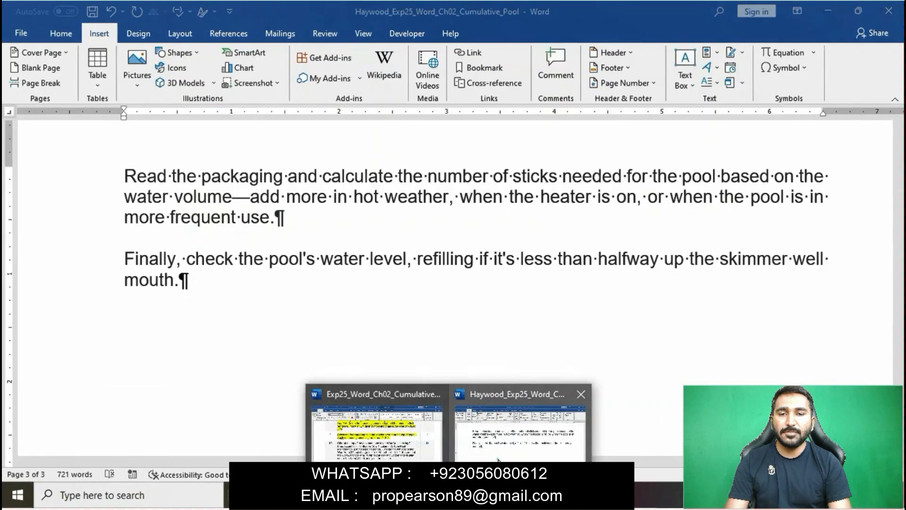
scroll(484, 322, "up", 15)
scroll(485, 324, "down", 7)
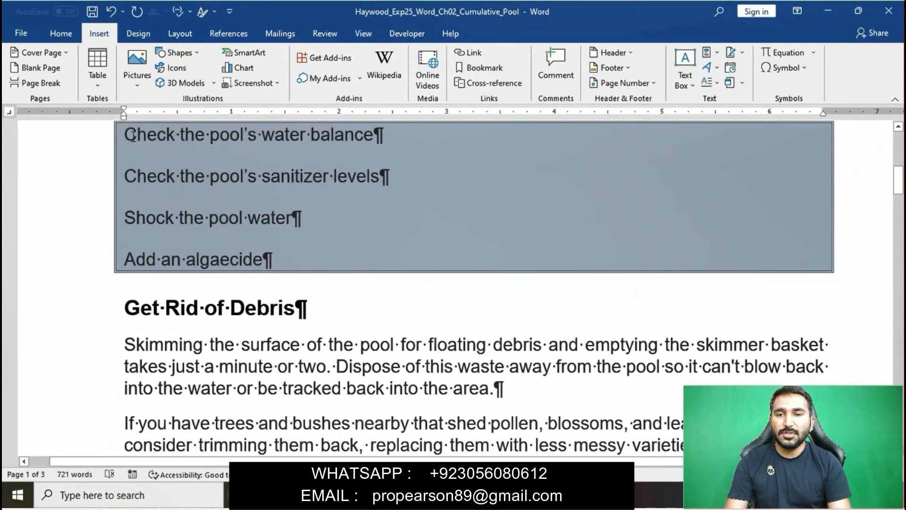
left_click_drag(133, 135, 309, 253)
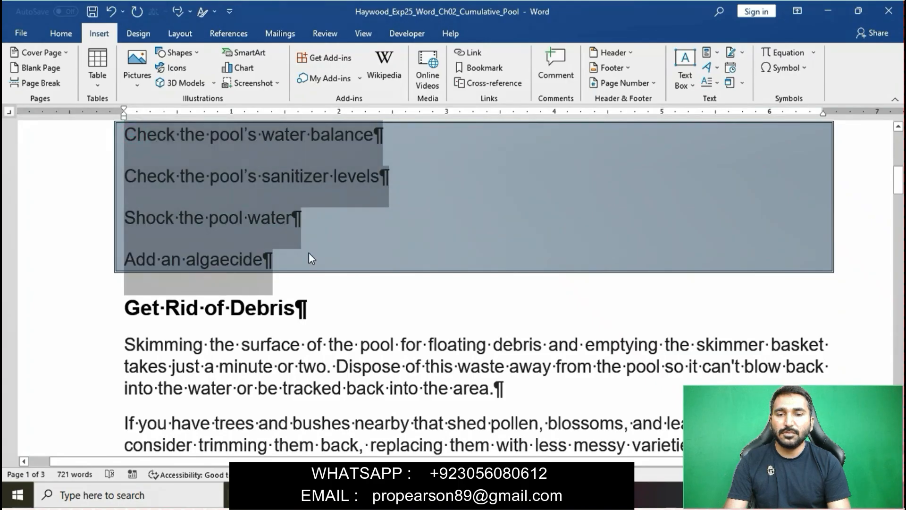
Switch to the instructions document and select step 9's sentence about applying numbering in the format 1. 2. 3.
mouse_move(449, 495)
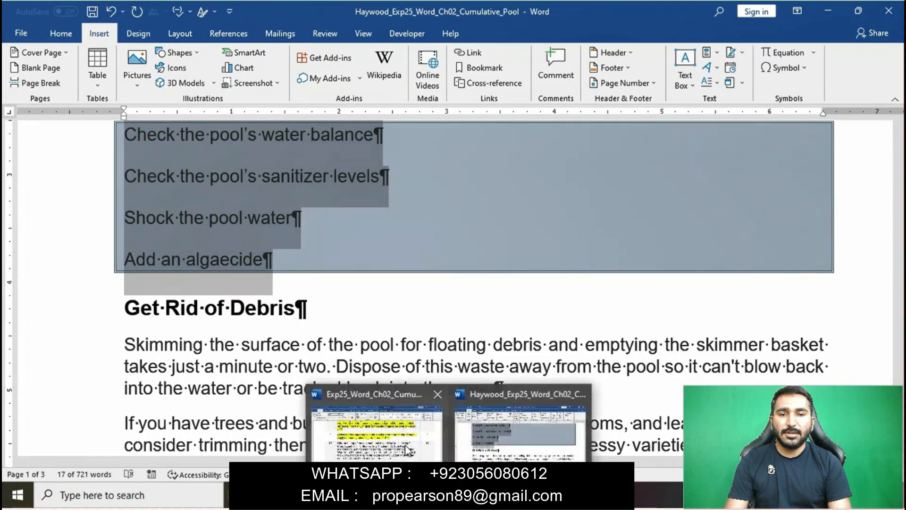
left_click(404, 444)
left_click_drag(184, 222, 549, 216)
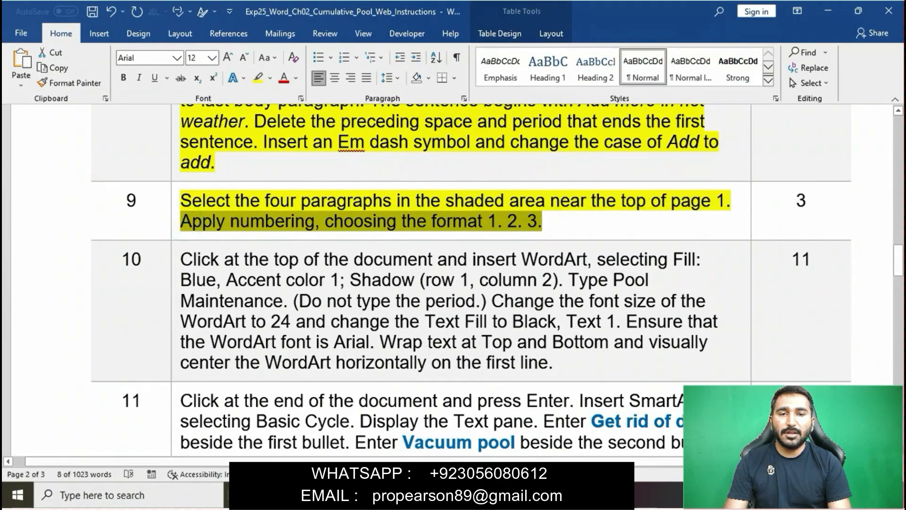
In the pool document, apply 1. 2. 3. numbering to the four selected shaded paragraphs, and deselect them.
mouse_move(449, 495)
left_click(517, 431)
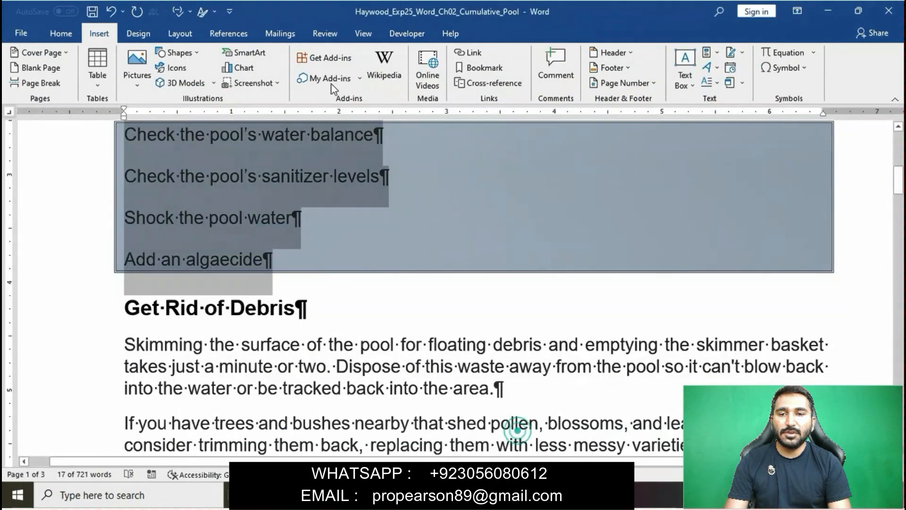
left_click(61, 33)
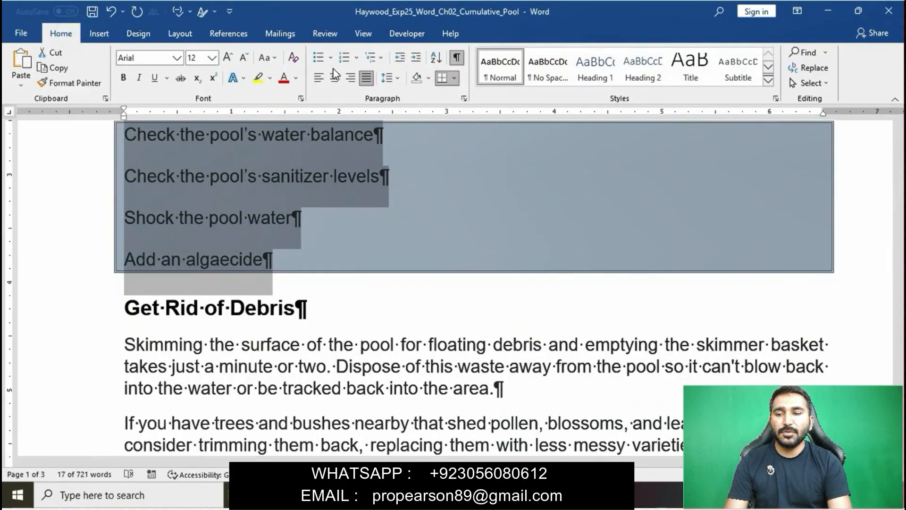
left_click(357, 58)
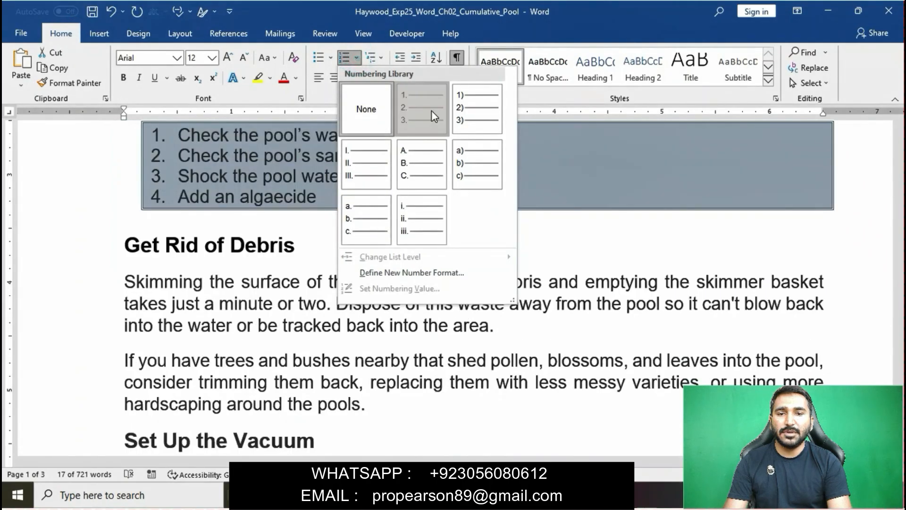
left_click(431, 110)
left_click(456, 238)
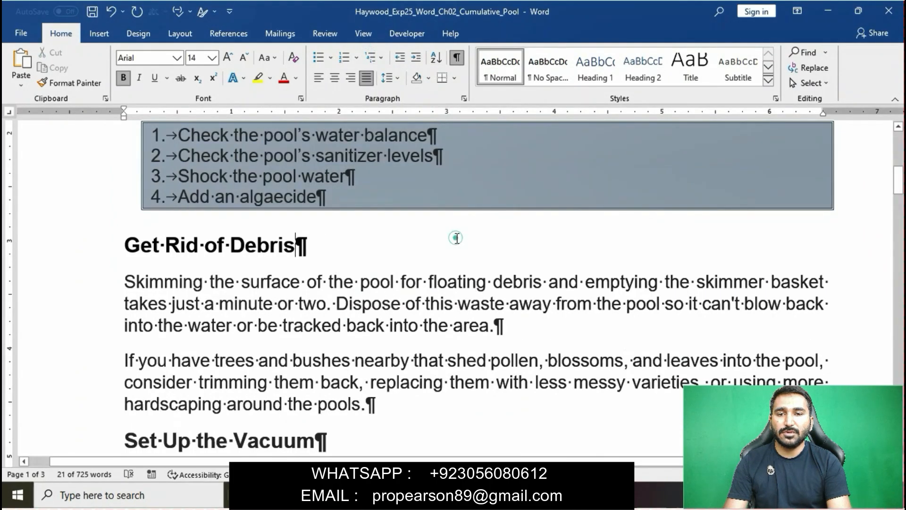